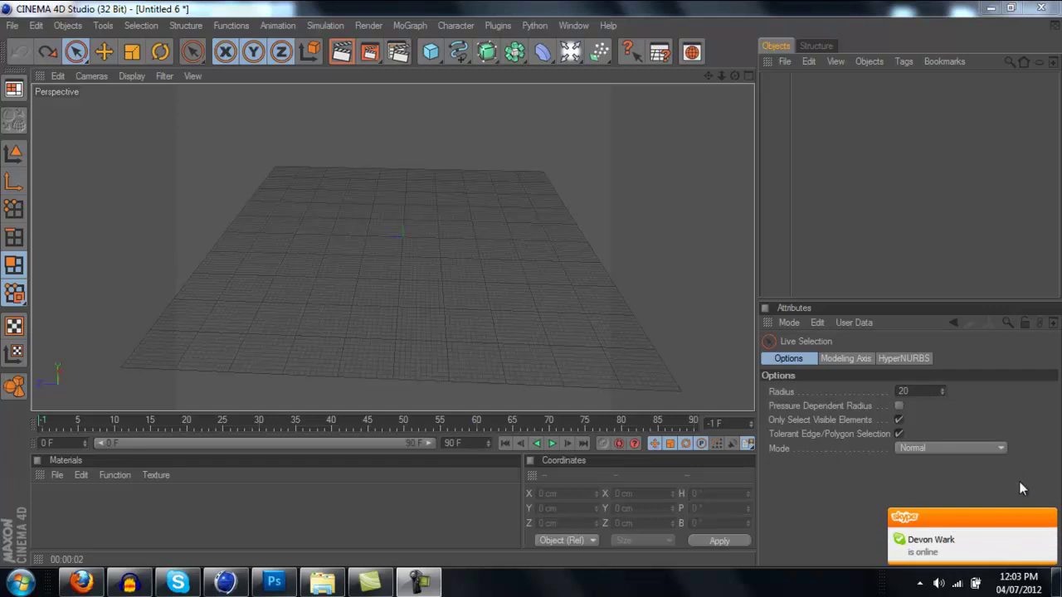
Step: Dismiss the Skype notification and close the Windows color scheme prompt without changing the scheme
left_click(1047, 519)
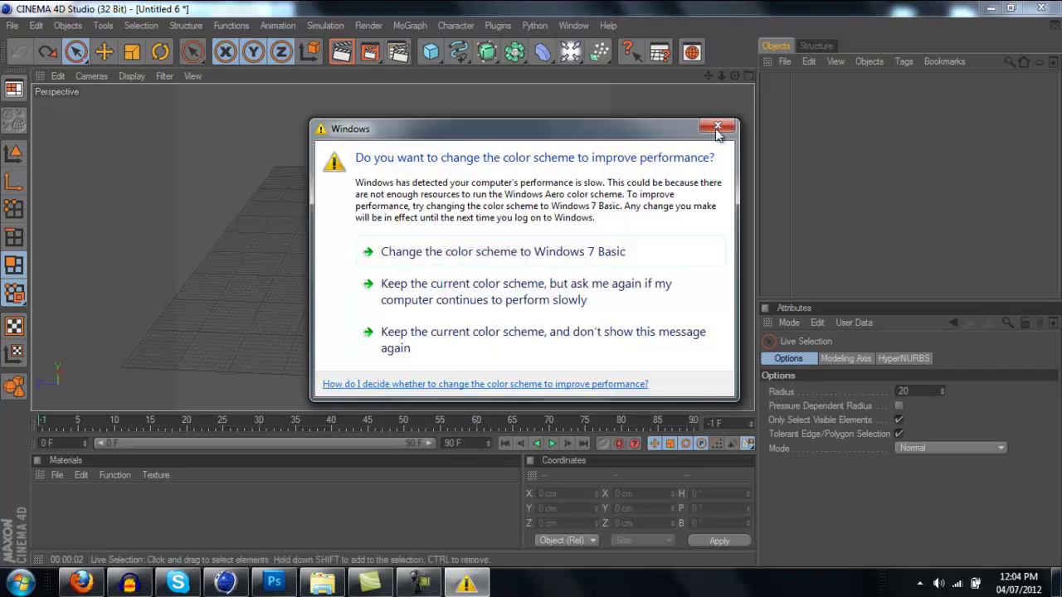
left_click(720, 129)
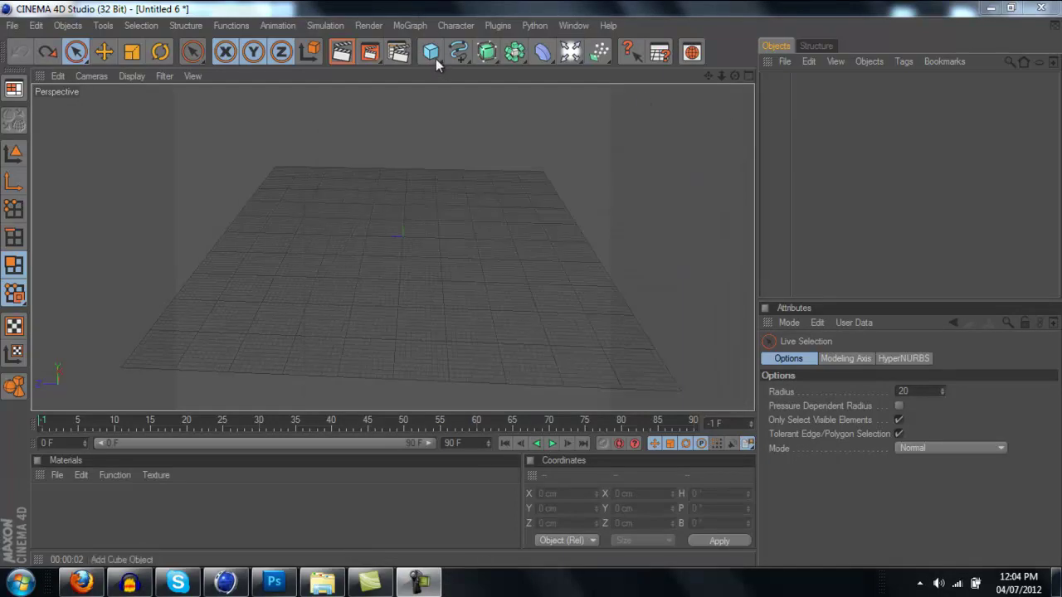
Step: Add a plane primitive and set its width and height to 4000 cm
left_click(436, 58)
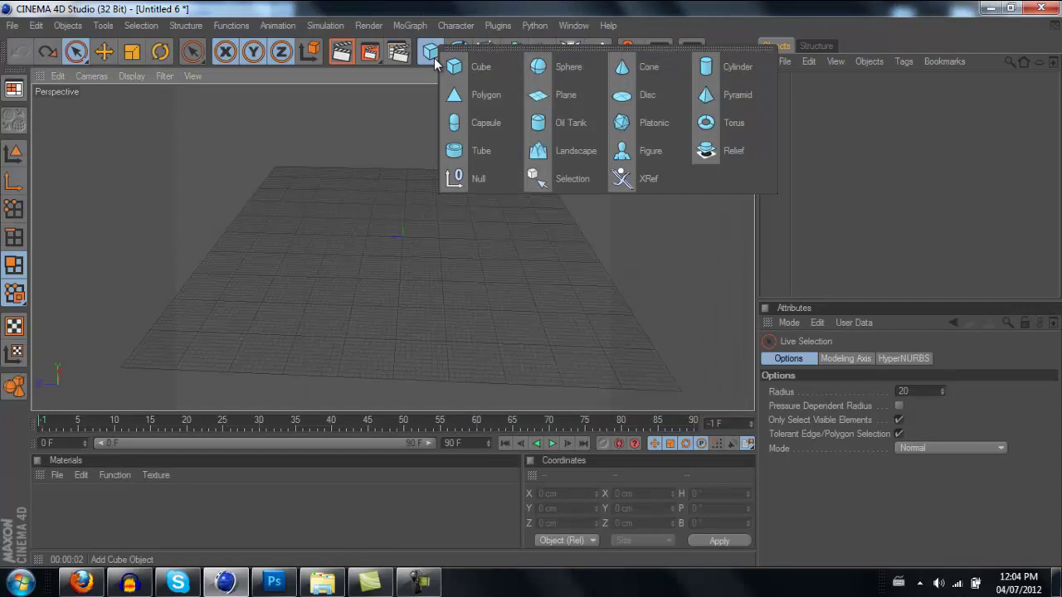
left_click(554, 96)
scroll(454, 239, "down", 6)
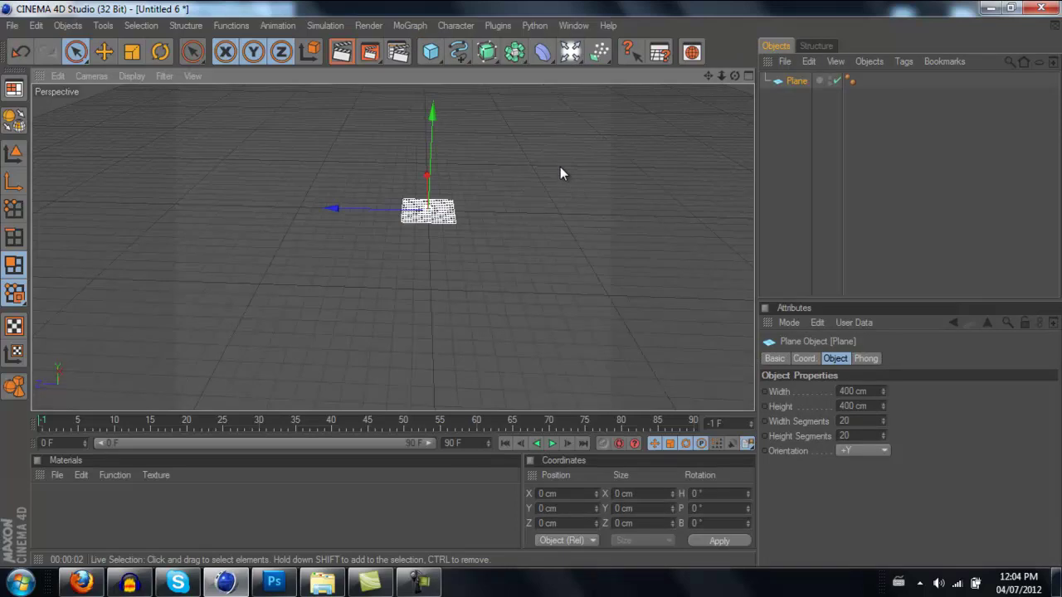
left_click_drag(536, 183, 550, 216, "alt")
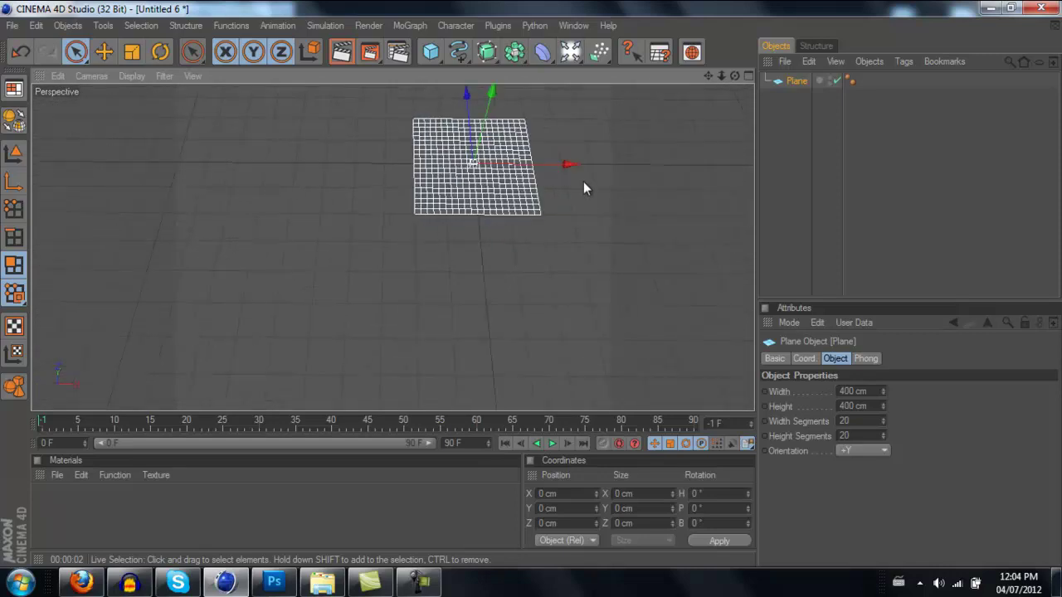
left_click_drag(735, 75, 653, 164)
left_click_drag(548, 213, 531, 290, "alt")
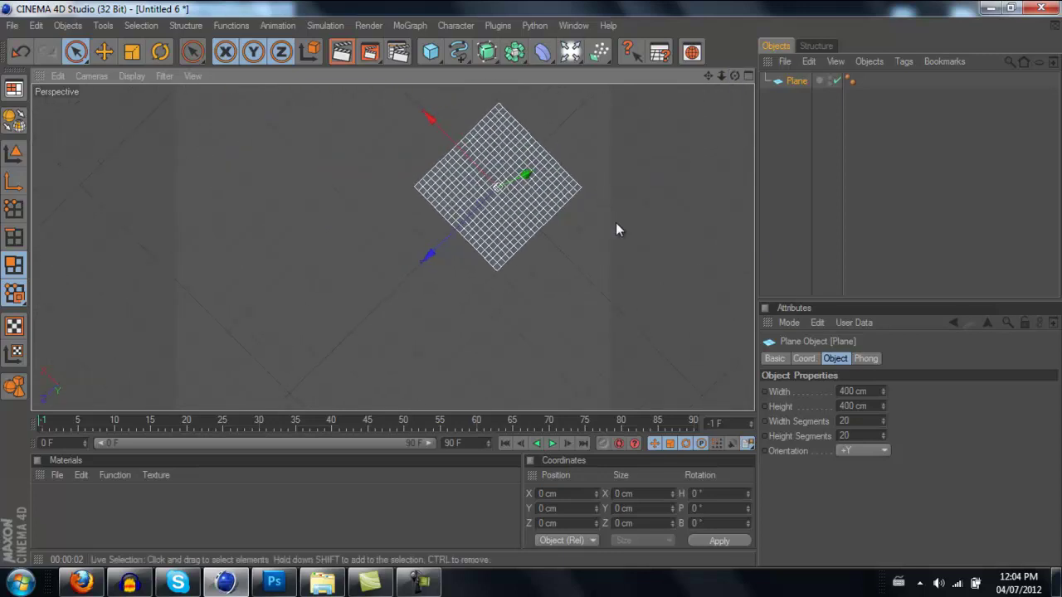
left_click(869, 391)
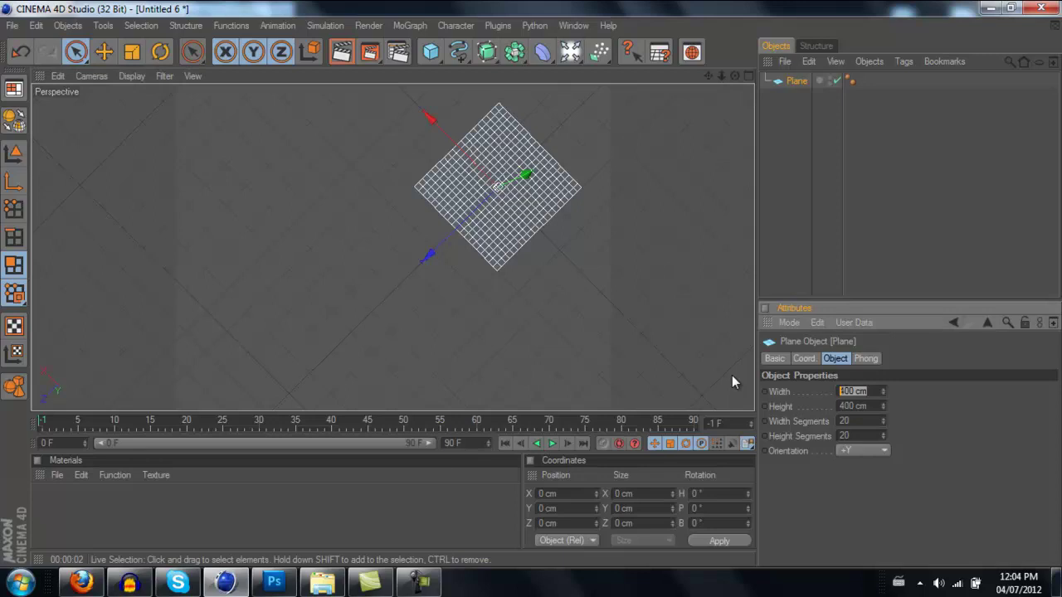
type("4000")
key("Tab")
type("4000")
key("Return")
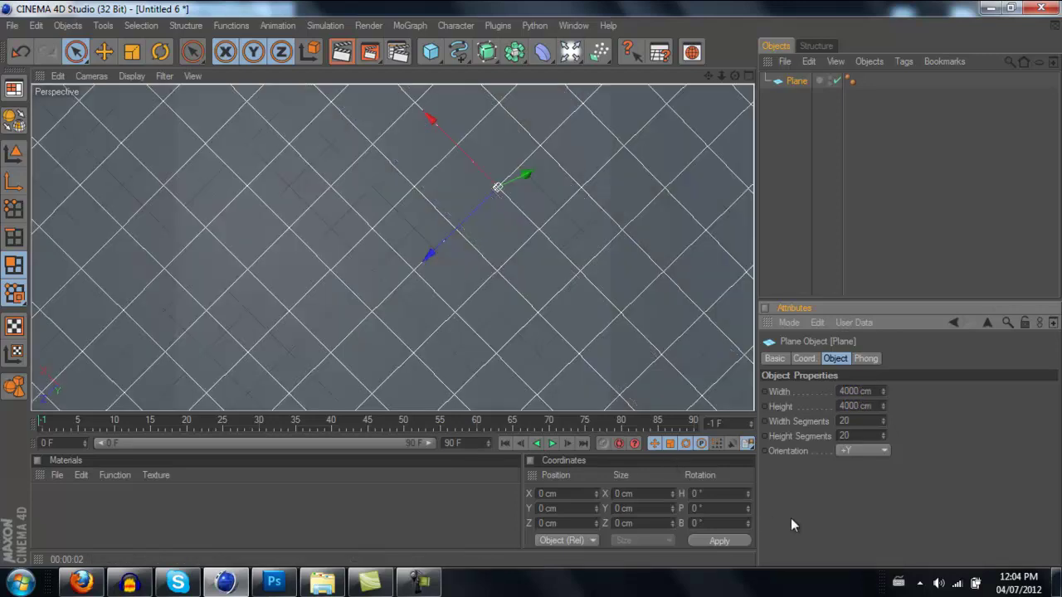
Step: Set the plane's width segments and height segments to 40 each
scroll(506, 287, "down", 3)
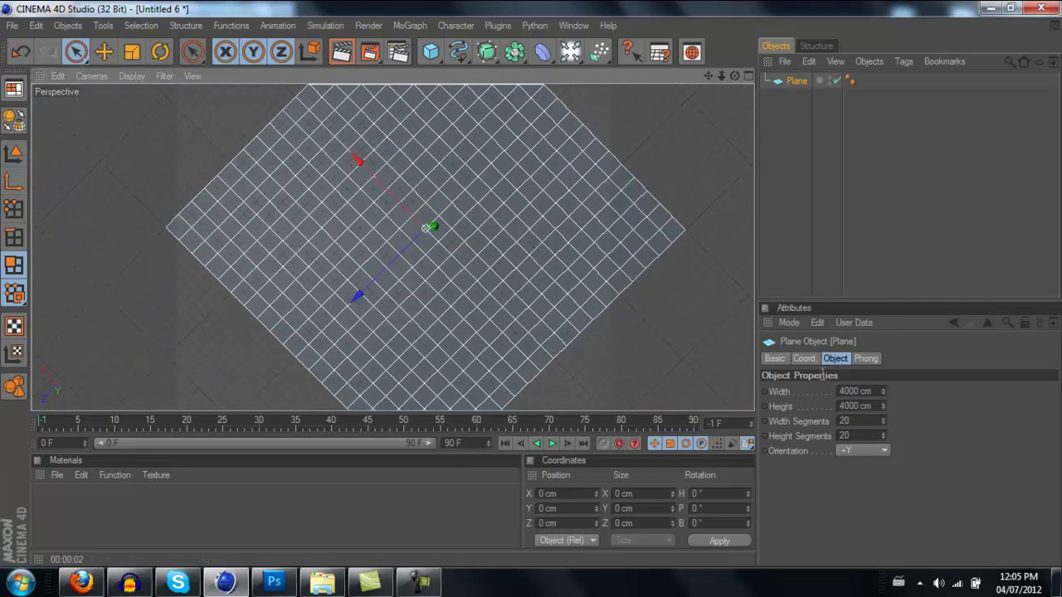
double_click(860, 420)
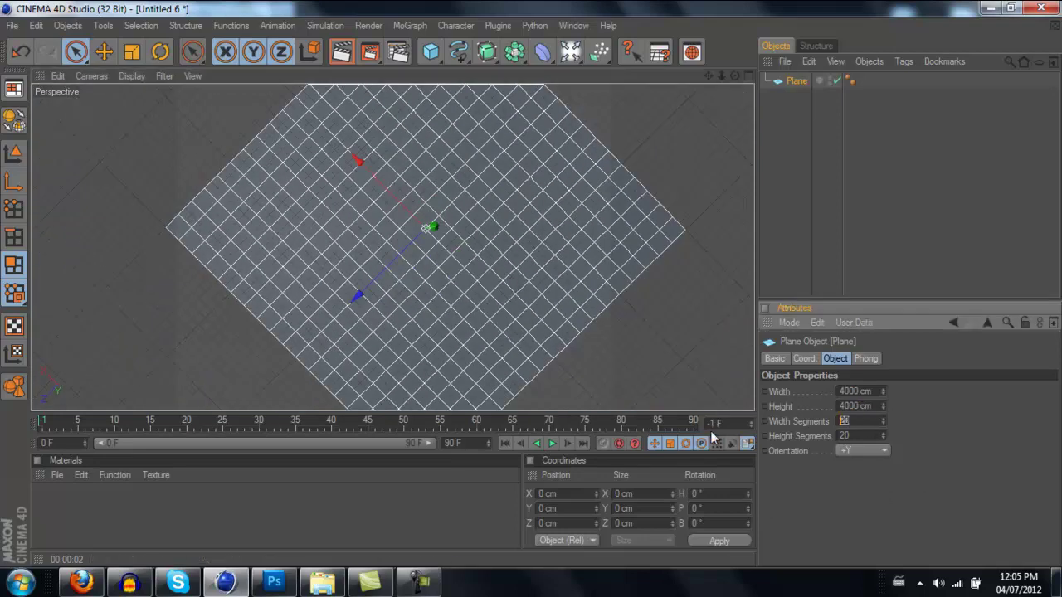
type("40")
double_click(845, 435)
type("40")
key("Return")
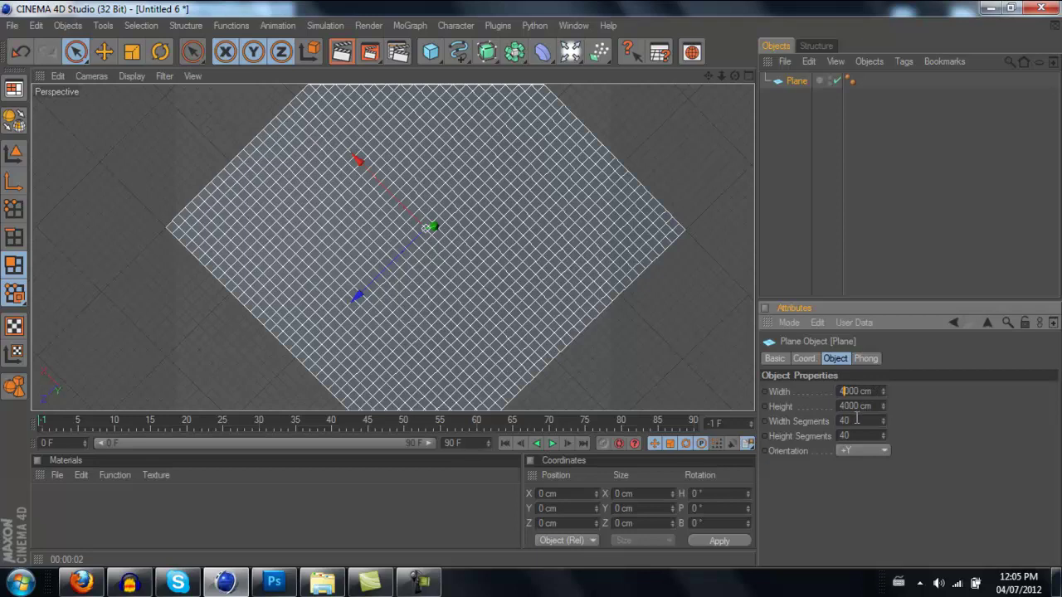
Step: Make the plane editable and switch to polygon editing mode
scroll(498, 259, "down", 1)
scroll(494, 208, "down", 1)
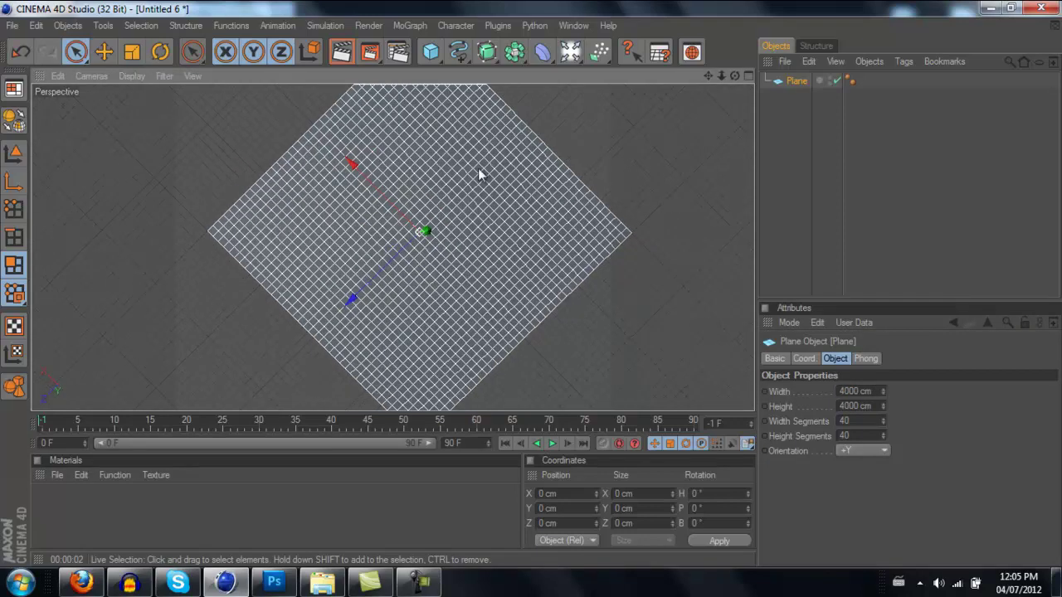
scroll(487, 171, "down", 1)
scroll(501, 137, "down", 1)
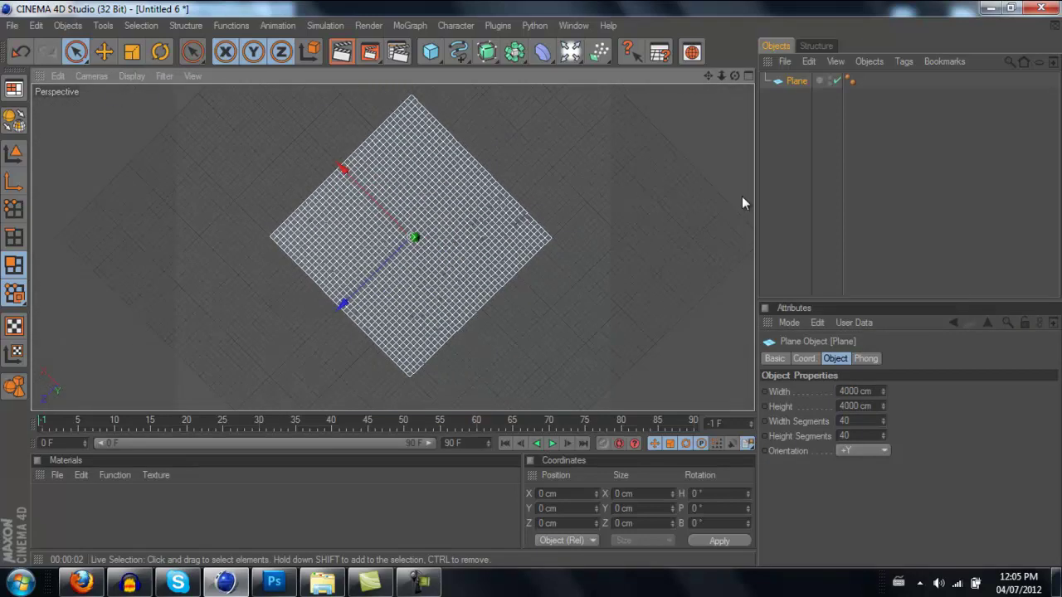
left_click(19, 123)
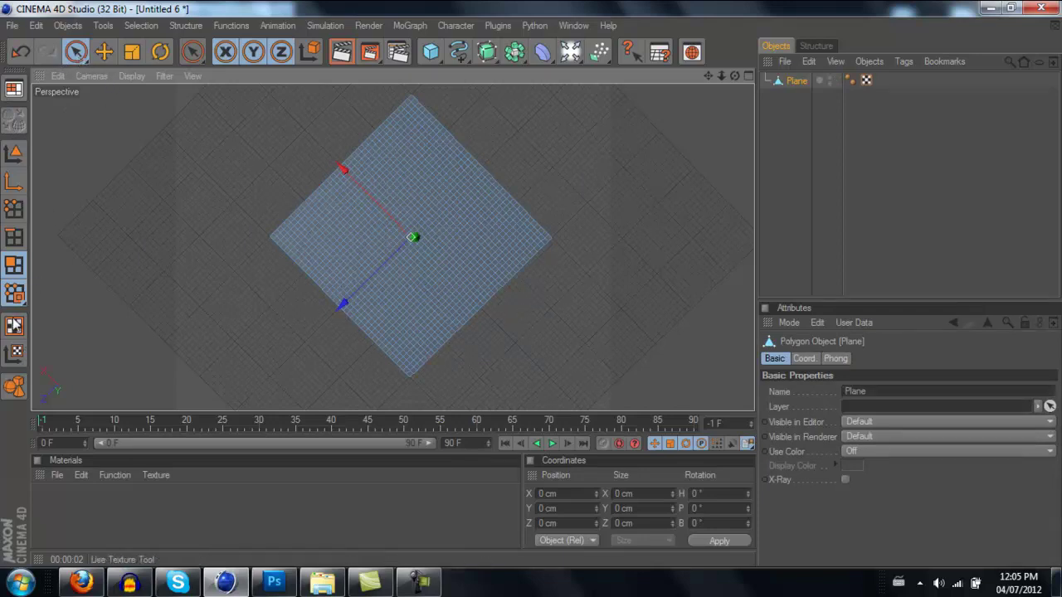
left_click(14, 386)
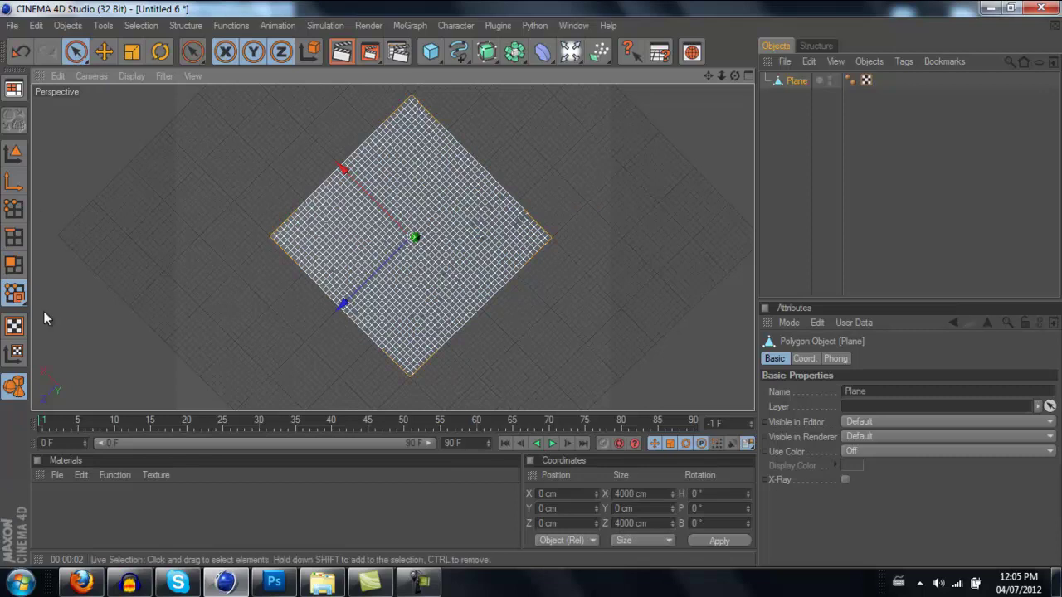
left_click(14, 267)
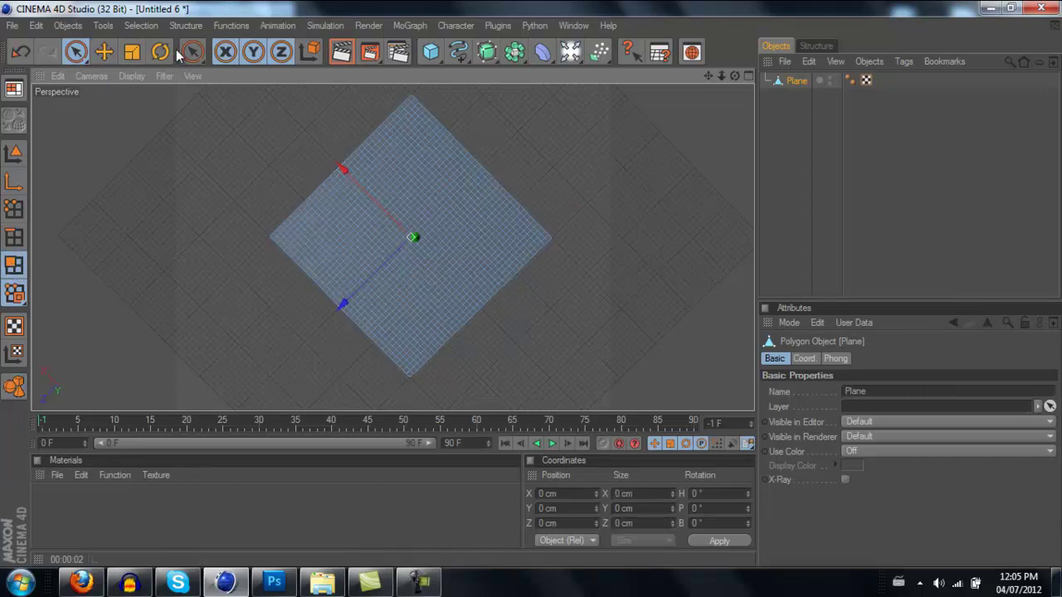
Step: Set the Live Selection radius to 50 and select every polygon of the plane
left_click(104, 52)
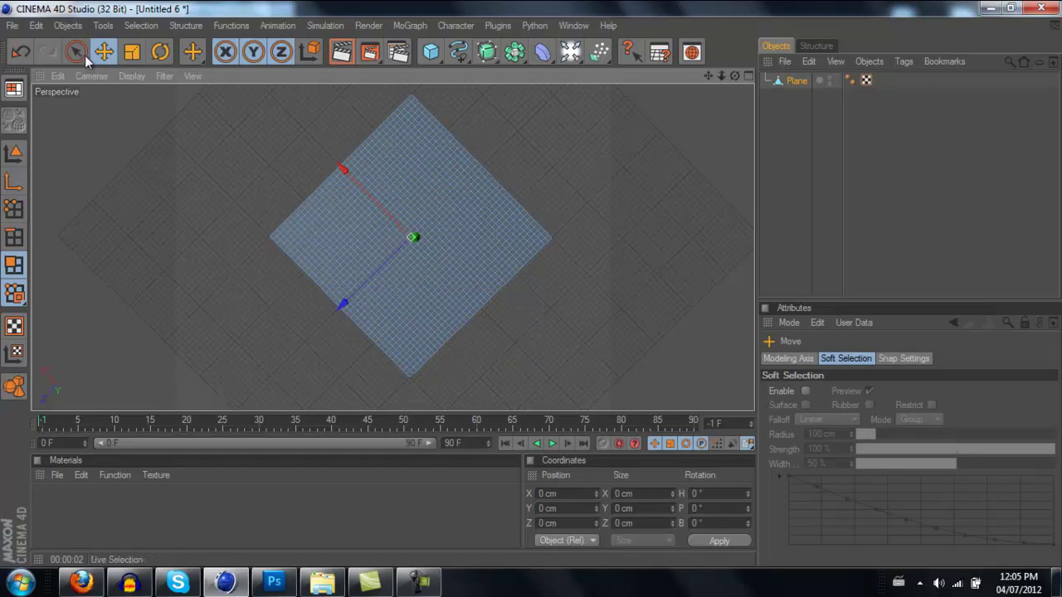
left_click(74, 53)
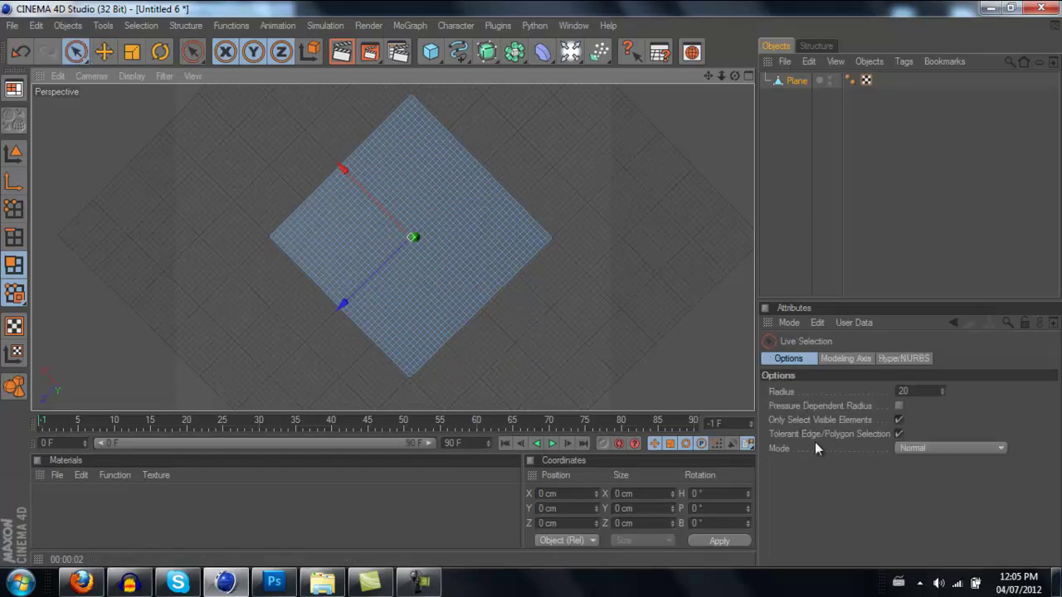
left_click(917, 390)
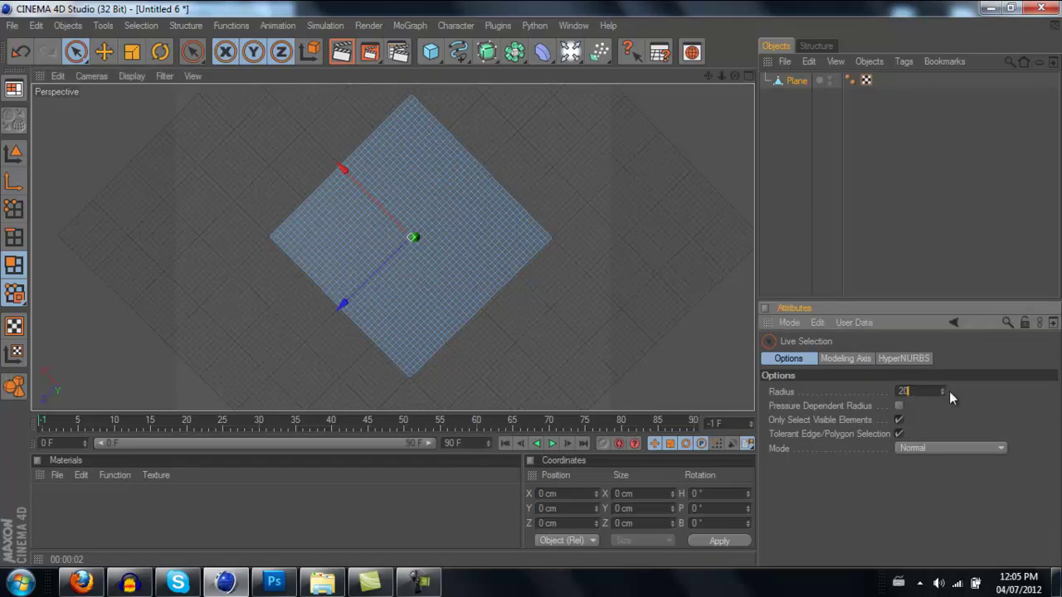
key("BackSpace")
key("BackSpace")
type("50")
key("Return")
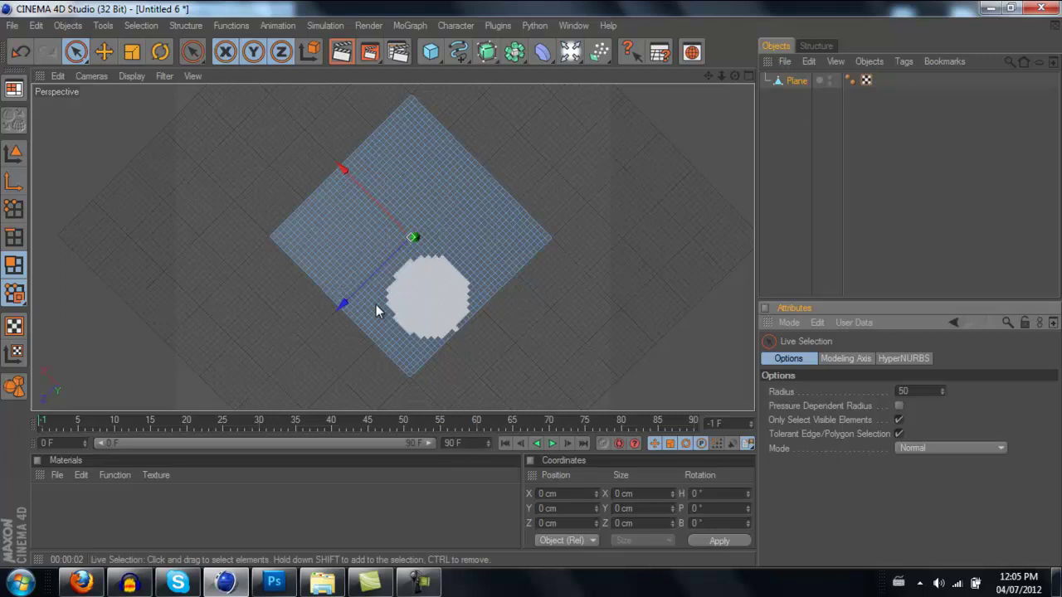
mouse_move(421, 340)
left_mouse_down()
mouse_move(537, 340)
mouse_move(452, 249)
mouse_move(630, 350)
mouse_move(275, 140)
mouse_move(249, 275)
mouse_move(479, 141)
mouse_move(431, 246)
left_mouse_up()
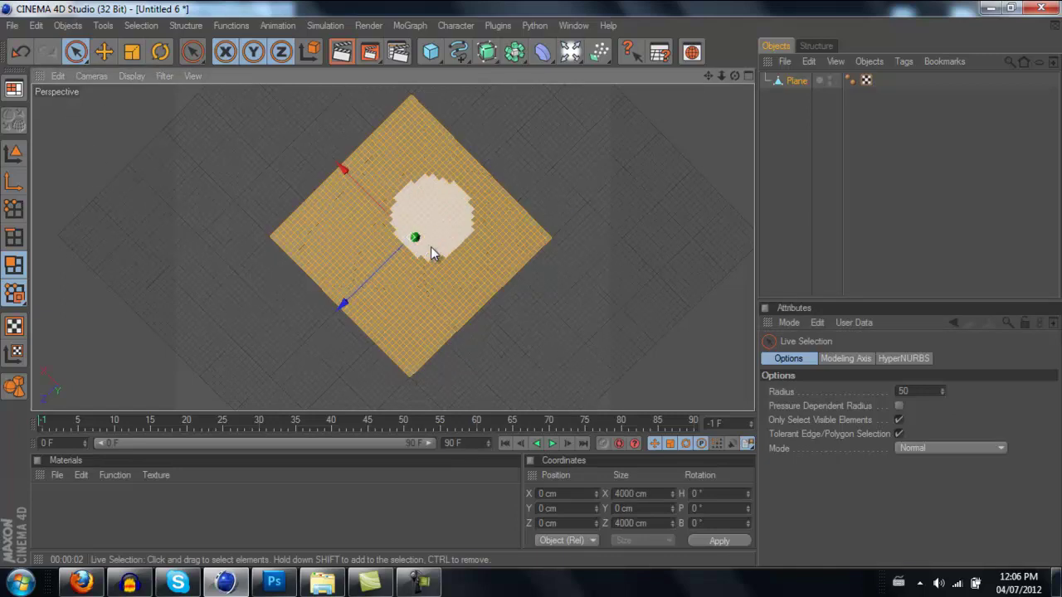
Step: Extrude all of the plane's selected polygons with an offset of 100 cm
right_click(419, 229)
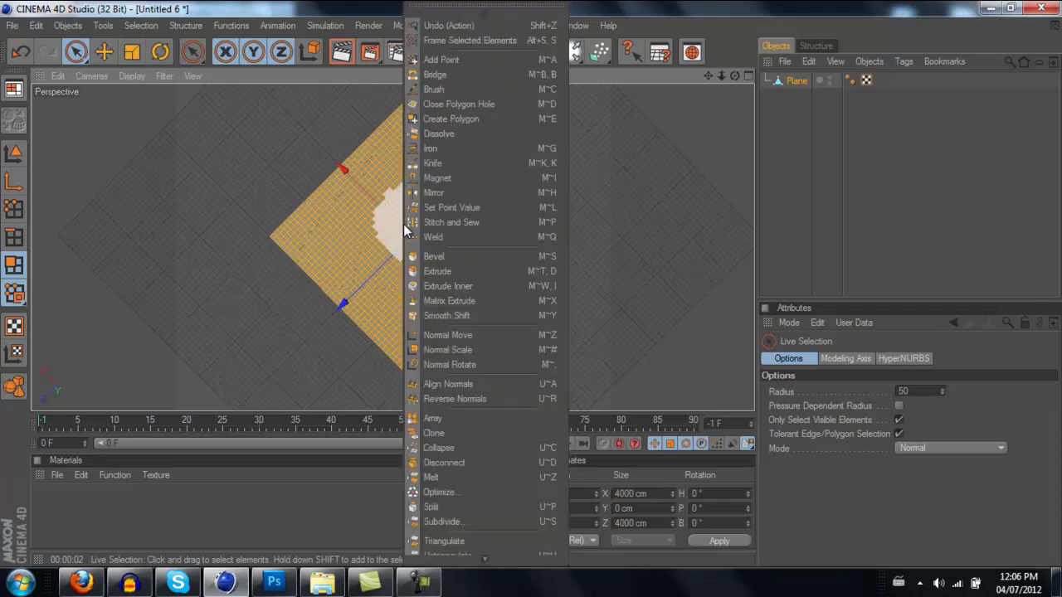
left_click(450, 272)
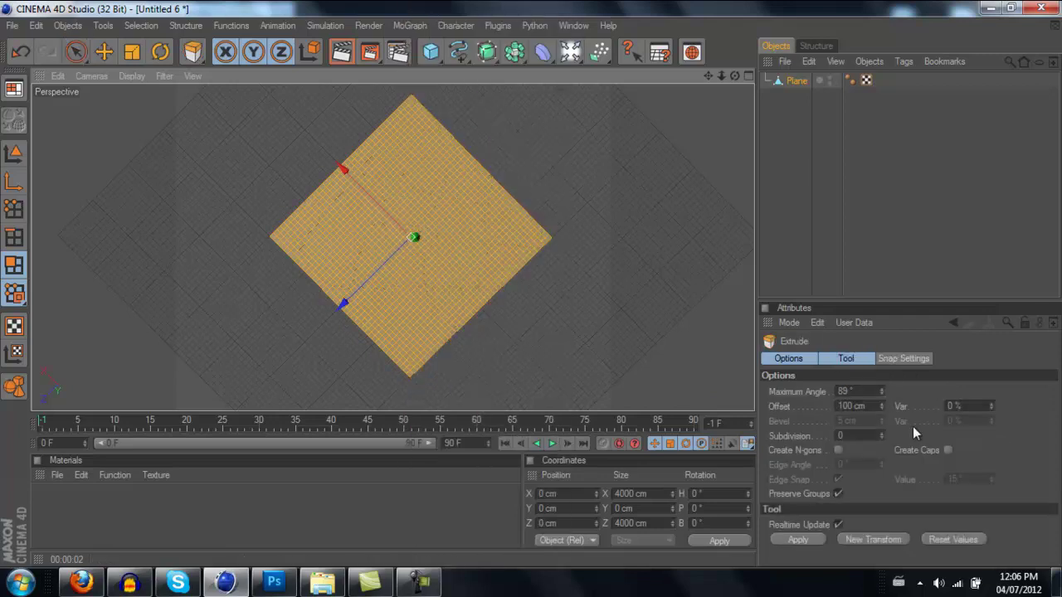
left_click(875, 406)
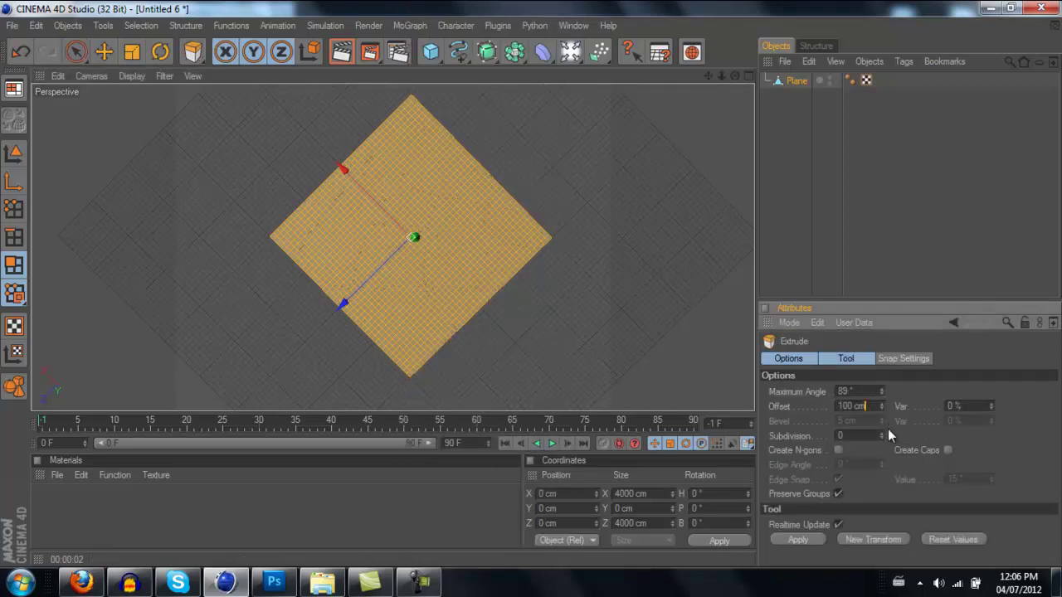
key("Return")
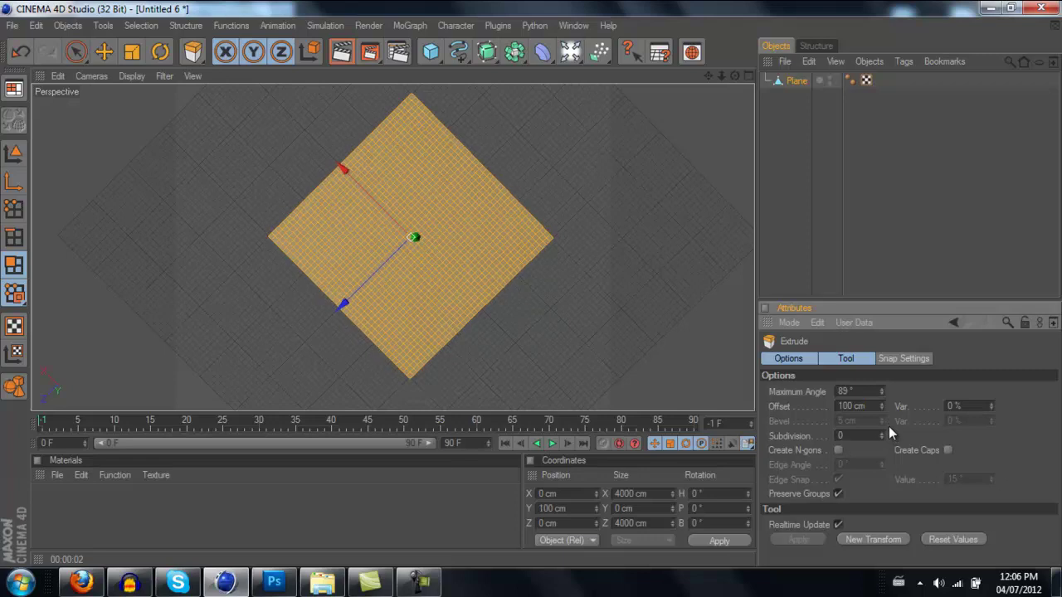
left_click(870, 404)
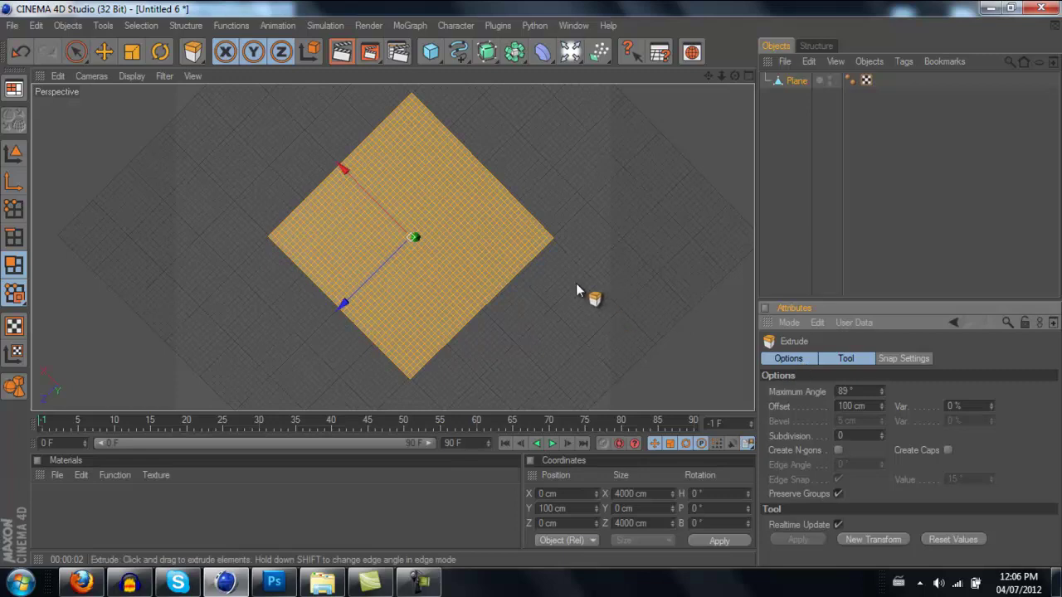
Step: Set the Live Selection radius to 20 and select a U-shaped band of polygons on the plane, about 3000 by 3500 cm
left_click(78, 52)
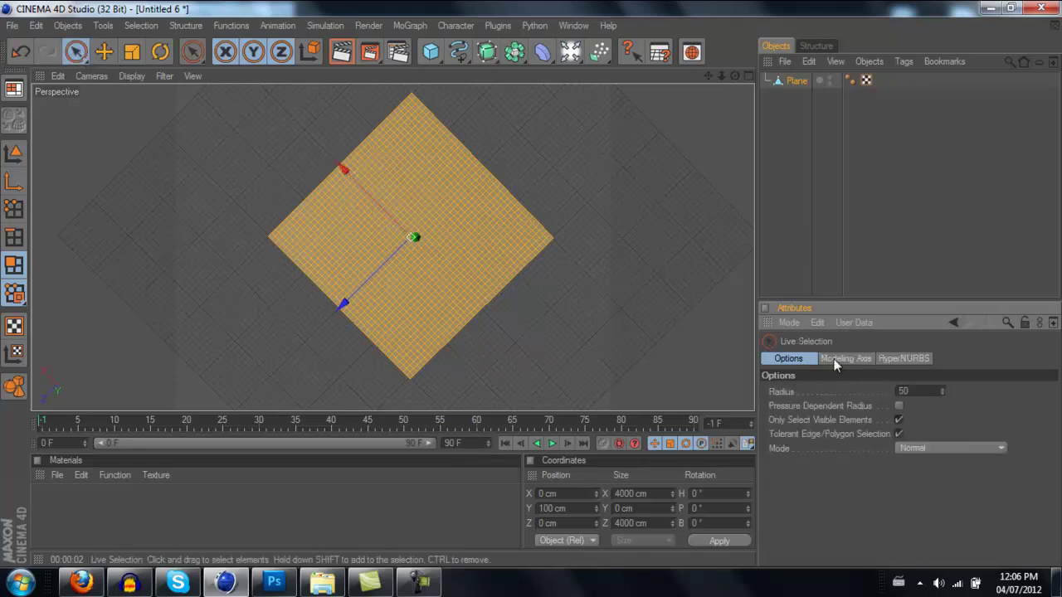
left_click_drag(918, 392, 787, 379)
type("20")
key("Return")
left_click(108, 219)
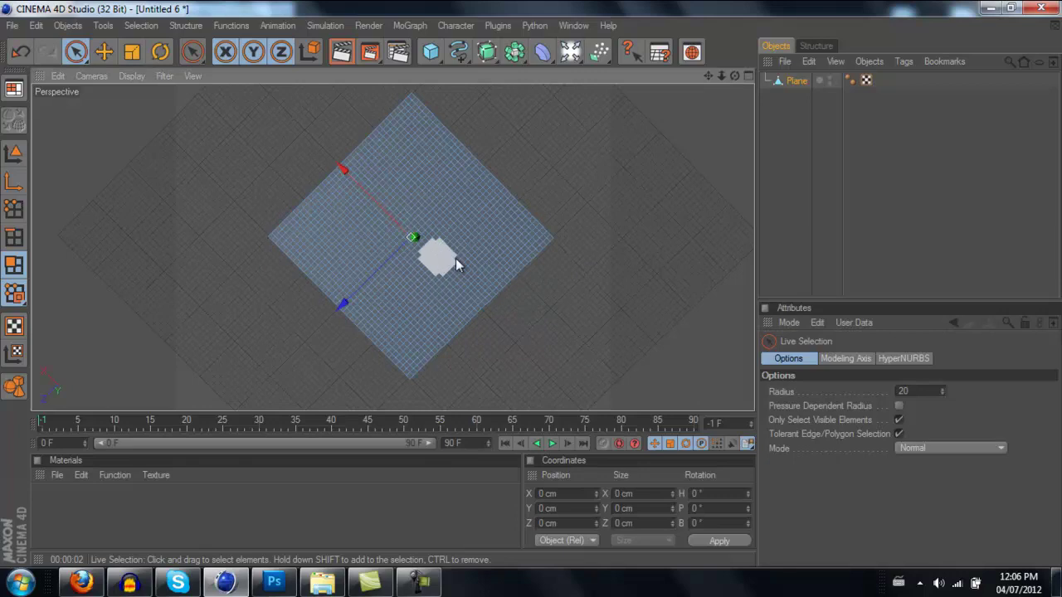
mouse_move(472, 268)
left_mouse_down()
mouse_move(406, 303)
mouse_move(375, 292)
mouse_move(357, 228)
mouse_move(365, 235)
mouse_move(347, 267)
mouse_move(355, 292)
mouse_move(381, 305)
mouse_move(486, 282)
left_mouse_up()
mouse_move(496, 230)
left_mouse_down()
mouse_move(453, 286)
mouse_move(547, 254)
left_mouse_up()
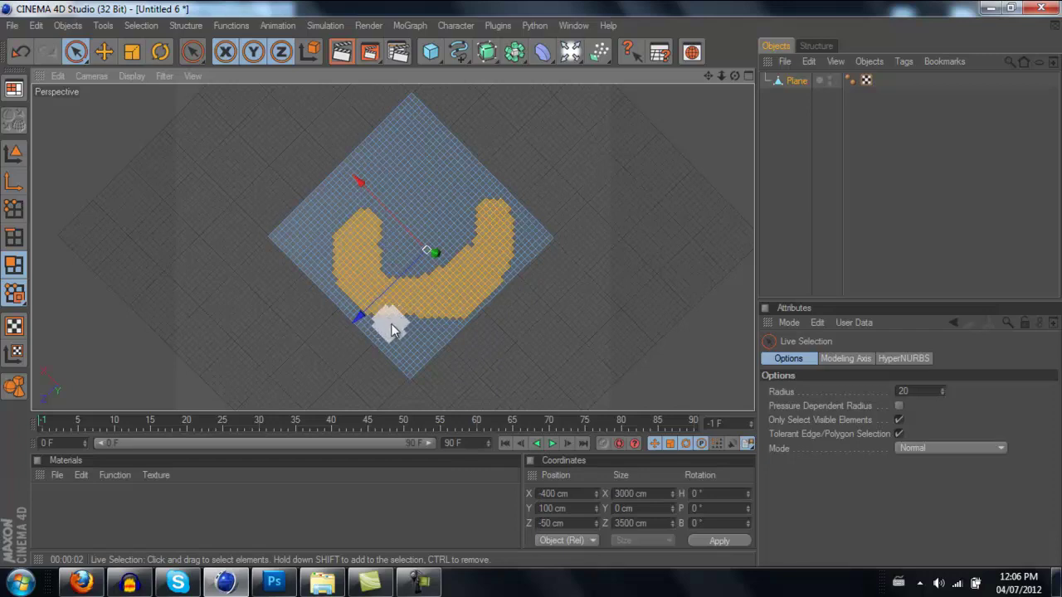
left_click_drag(386, 319, 440, 319)
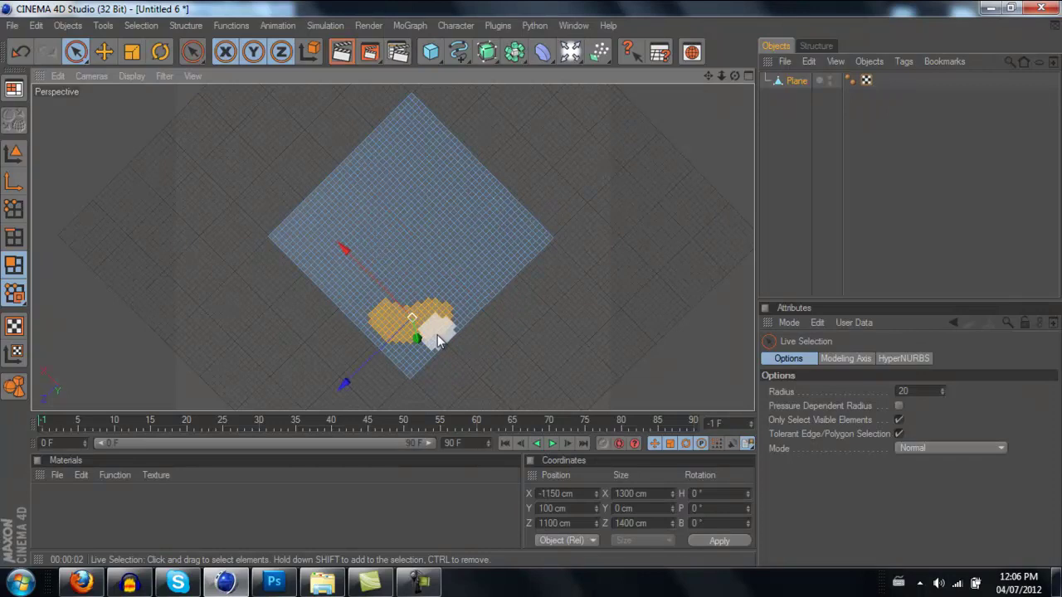
key("ctrl+z")
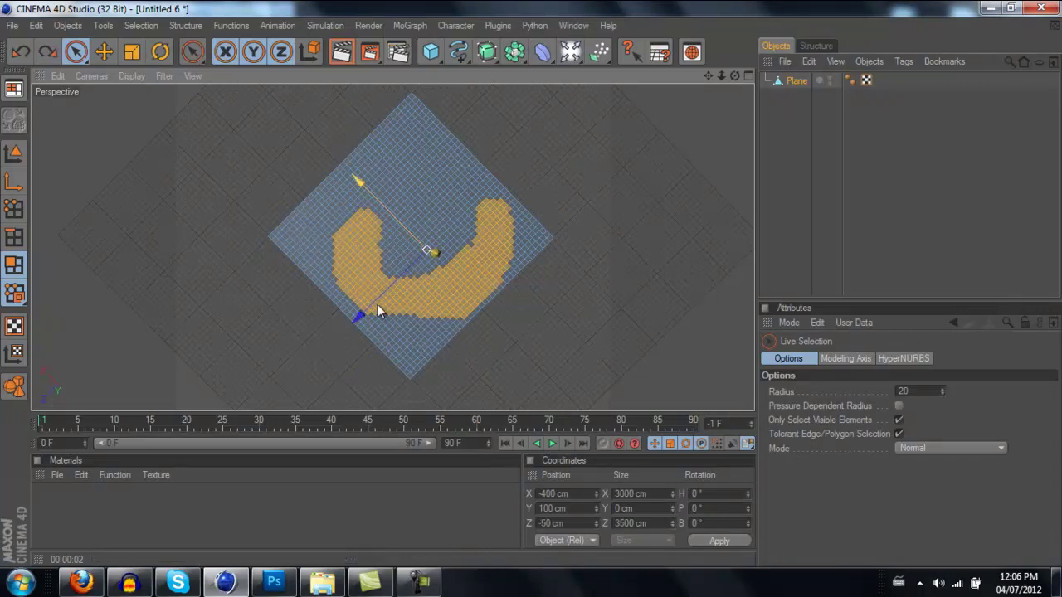
mouse_move(375, 316)
left_mouse_down("shift")
mouse_move(403, 332)
mouse_move(479, 316)
left_mouse_up("shift")
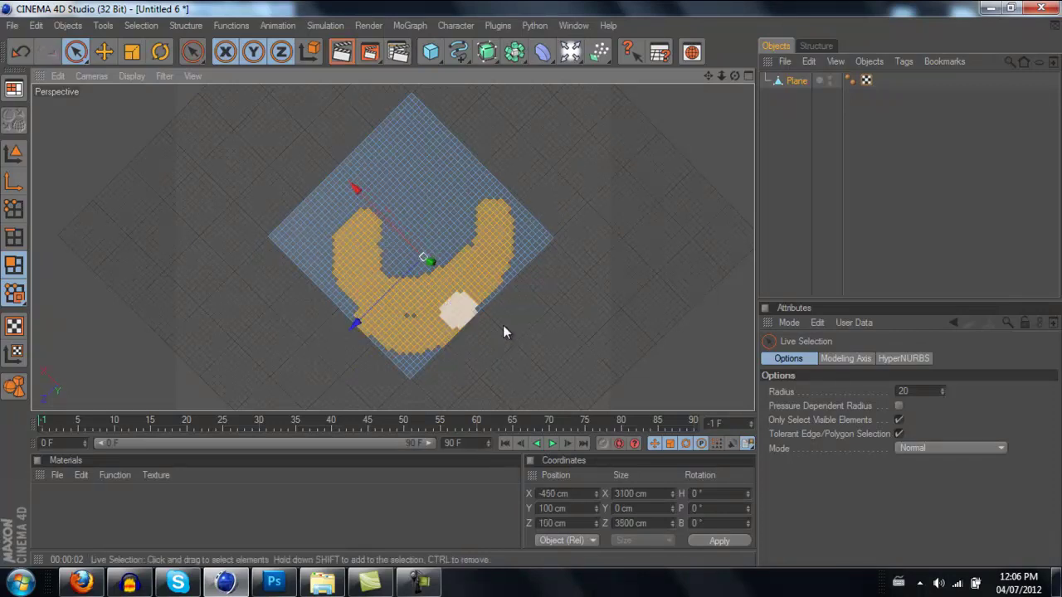
key("ctrl+z")
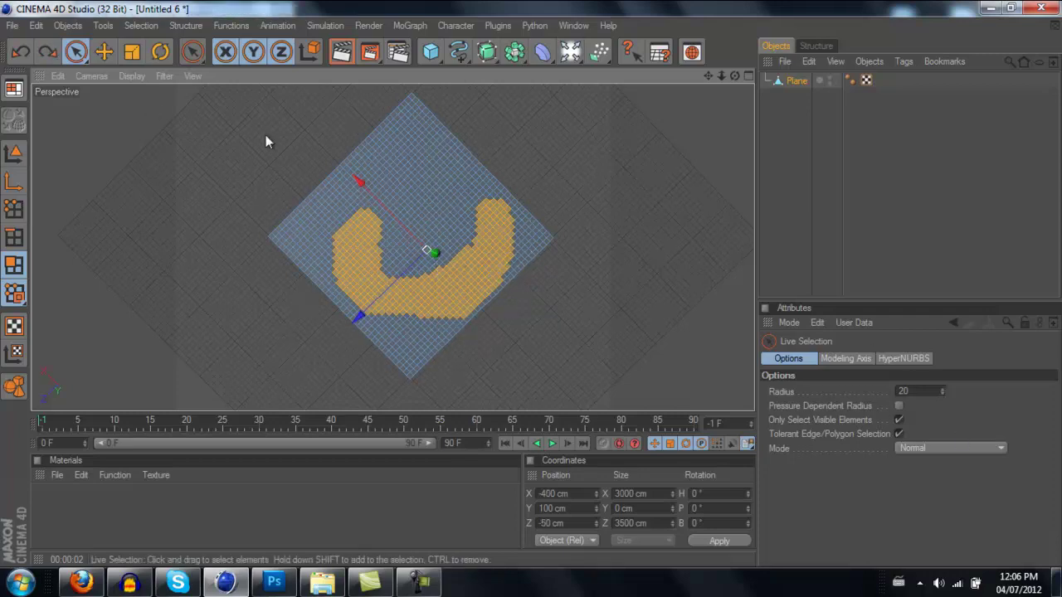
Step: Extrude the U-shaped band of polygons with an offset of 100 cm
right_click(495, 328)
left_click(528, 271)
left_click(868, 405)
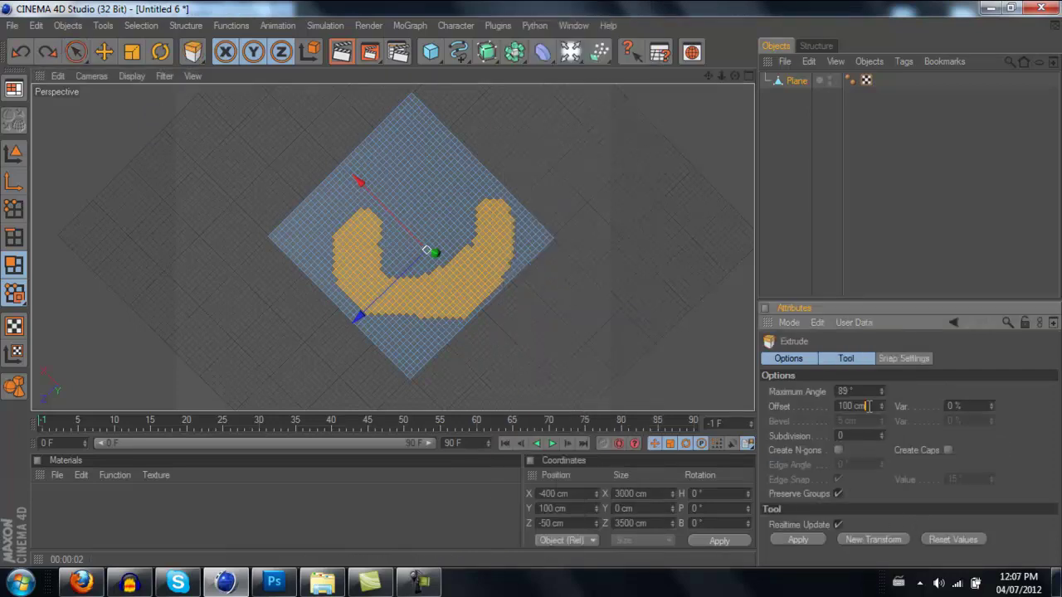
left_click(798, 539)
Step: Shrink the U-shaped polygon selection once and extrude the smaller band with an offset of 100 cm
key("u")
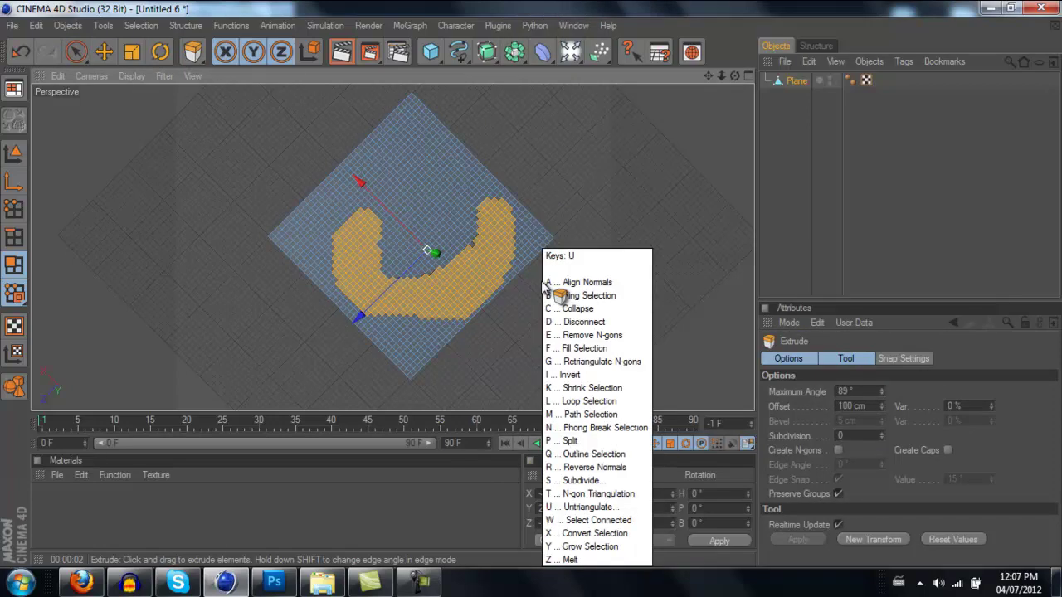
key("k")
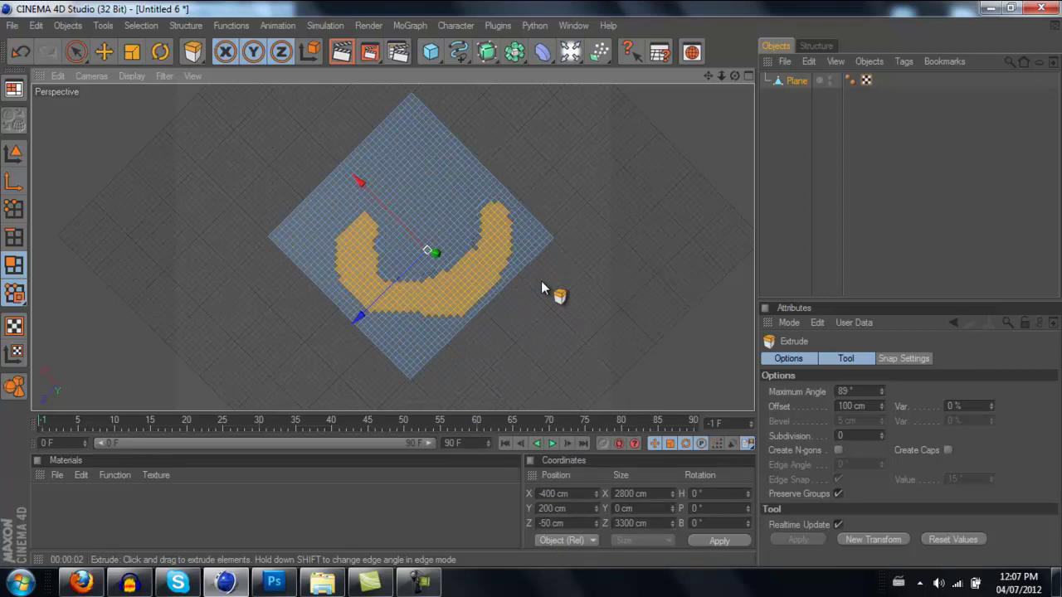
left_click(879, 409)
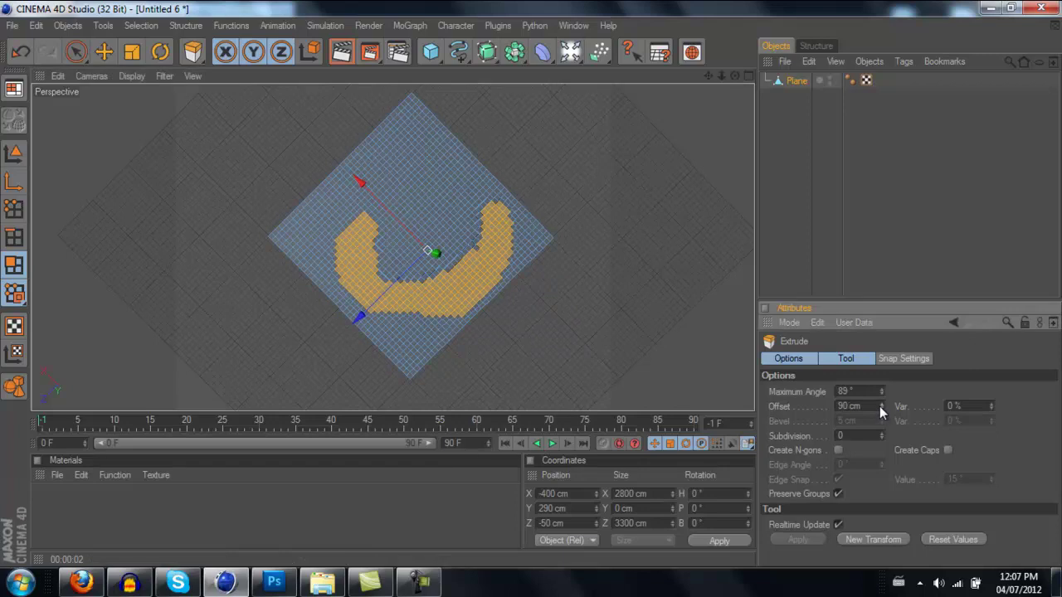
left_click(881, 404)
Step: Keep shrinking the selected band and extruding it by 100 cm per level until no polygons are left to raise
key("u")
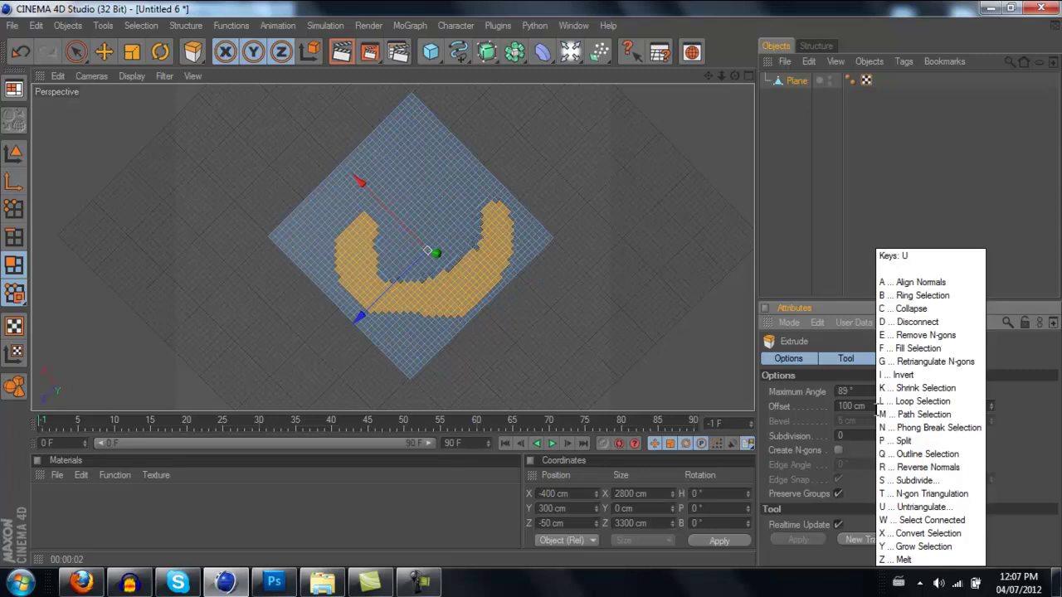
key("k")
key("Return")
key("u")
key("k")
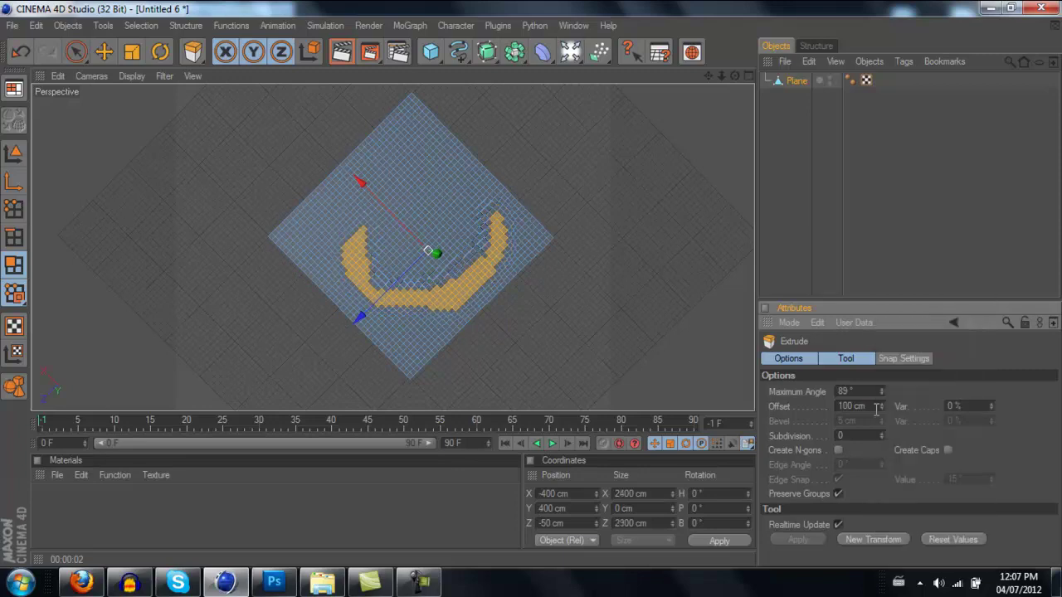
key("u")
key("k")
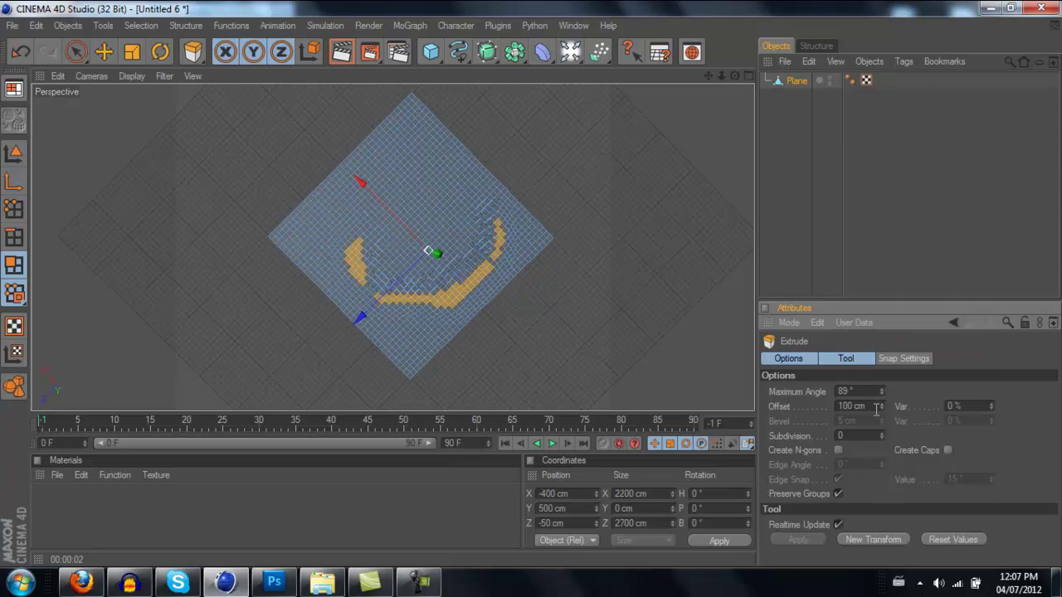
key("Return")
type("u")
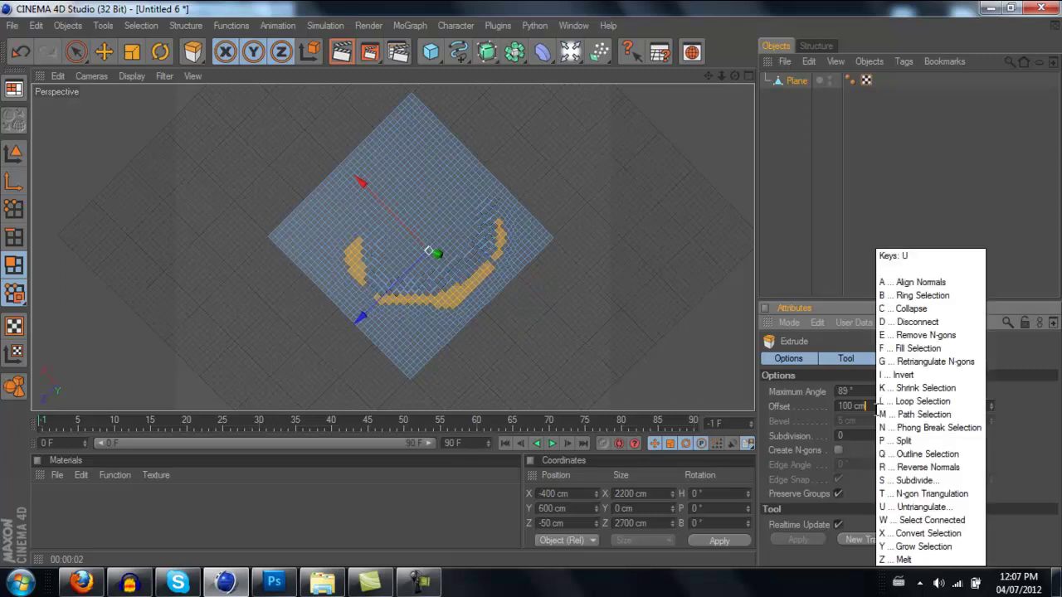
type("k")
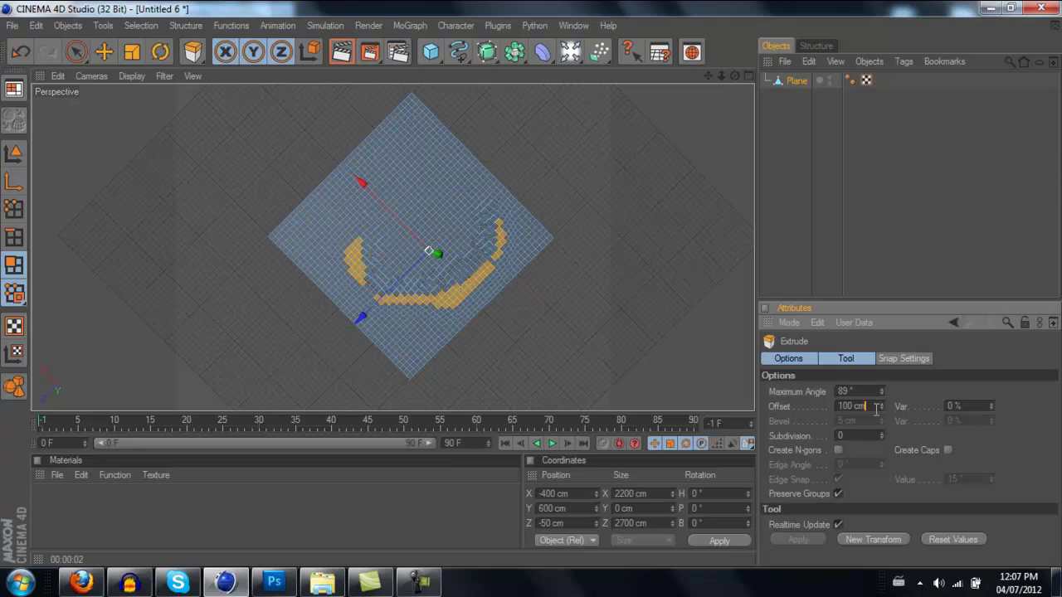
type("uk")
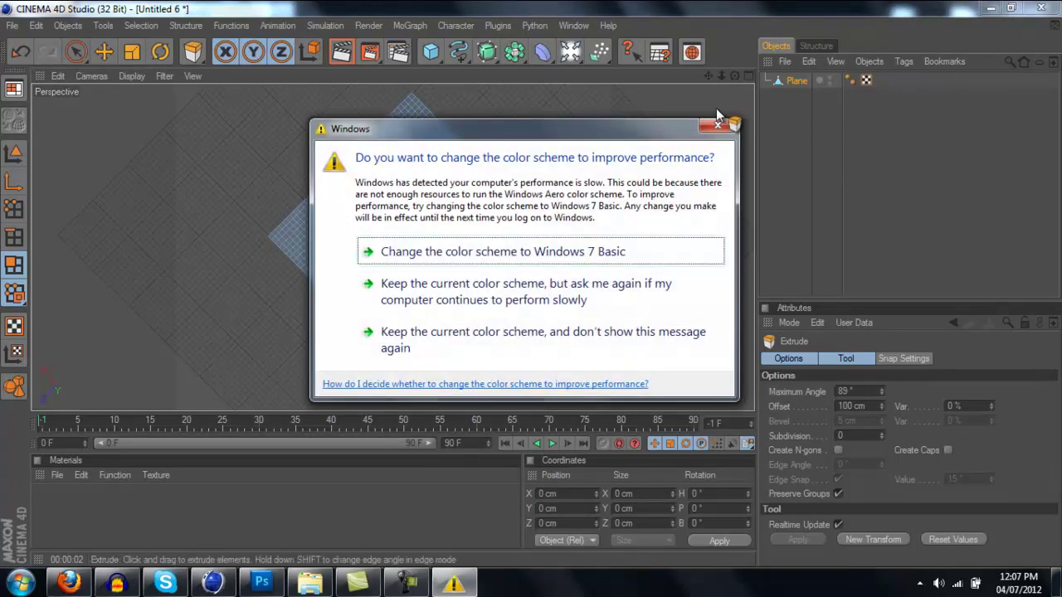
Step: Dismiss the Windows color scheme prompt, activate the Move tool and examine the plane's terraced relief from an angled view
left_click(717, 126)
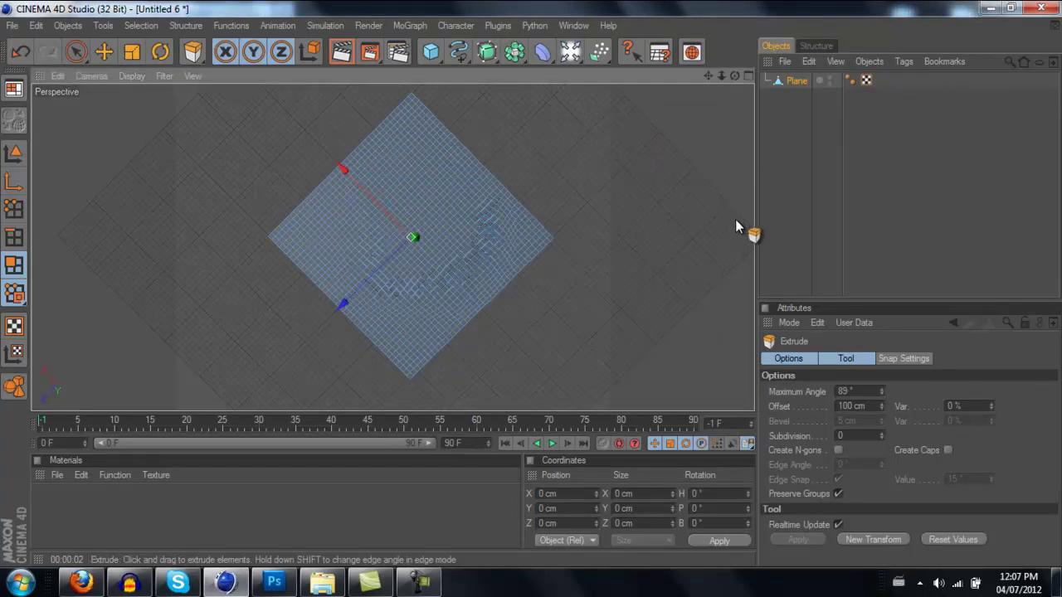
scroll(440, 275, "down", 2)
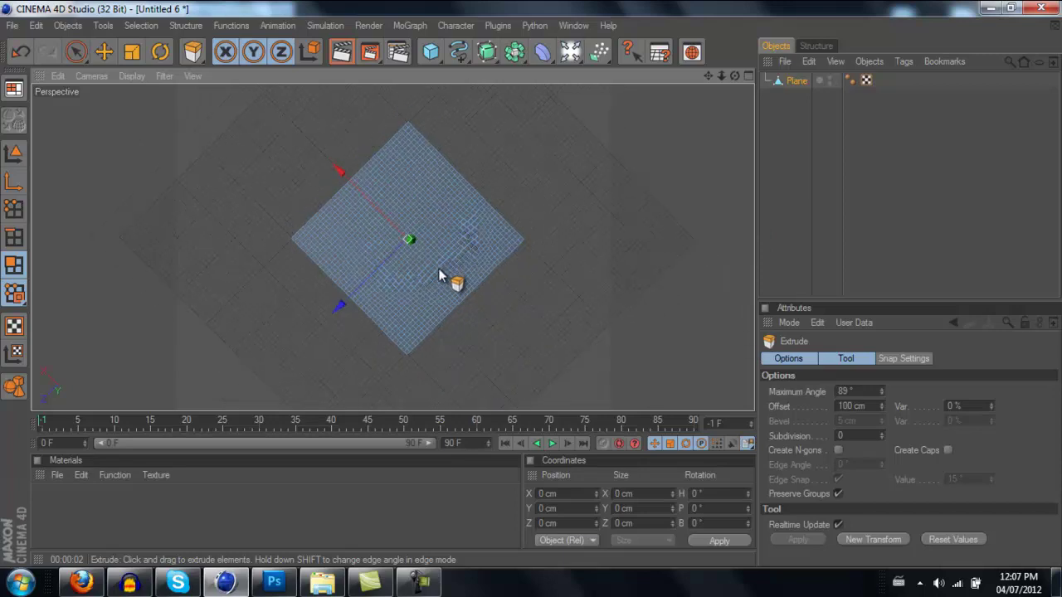
scroll(441, 272, "up", 4)
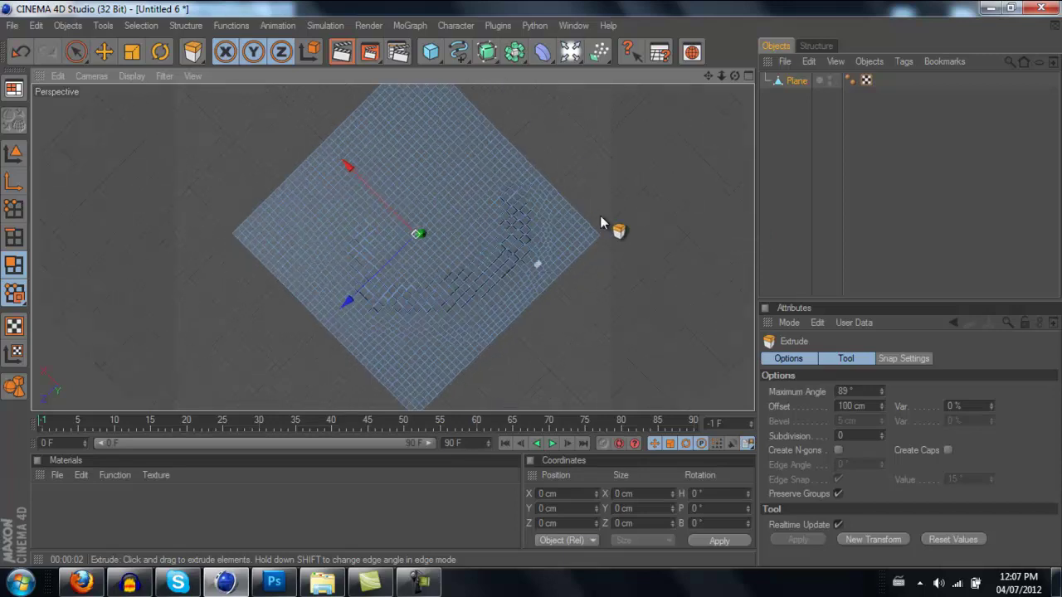
left_click(796, 80)
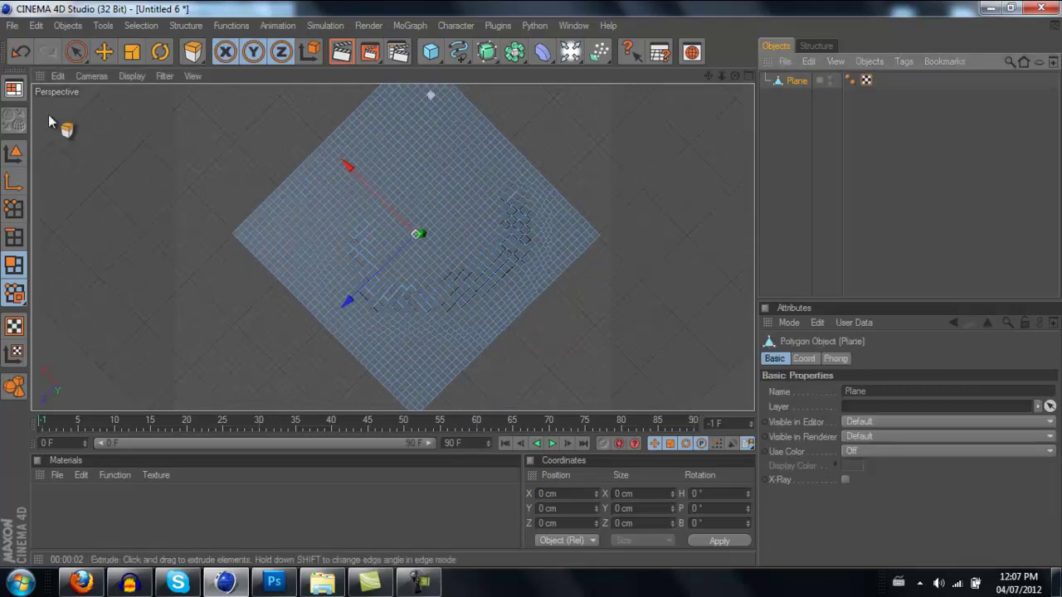
key("e")
left_click_drag(630, 158, 536, 285, "alt")
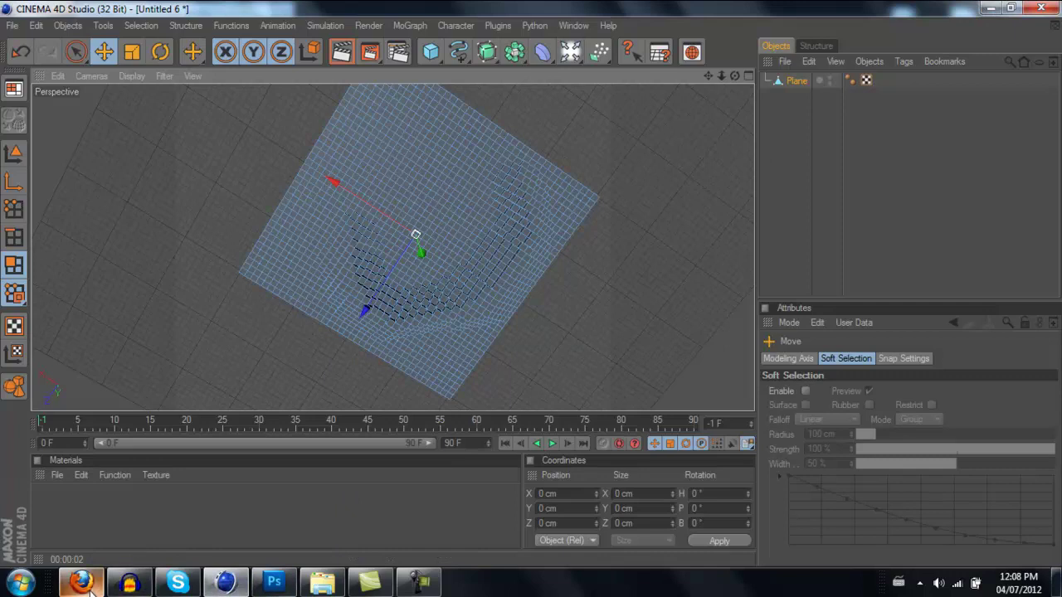
Step: Switch to Firefox and look through the Papercraft Blocks page for Minecraft block textures
mouse_move(88, 589)
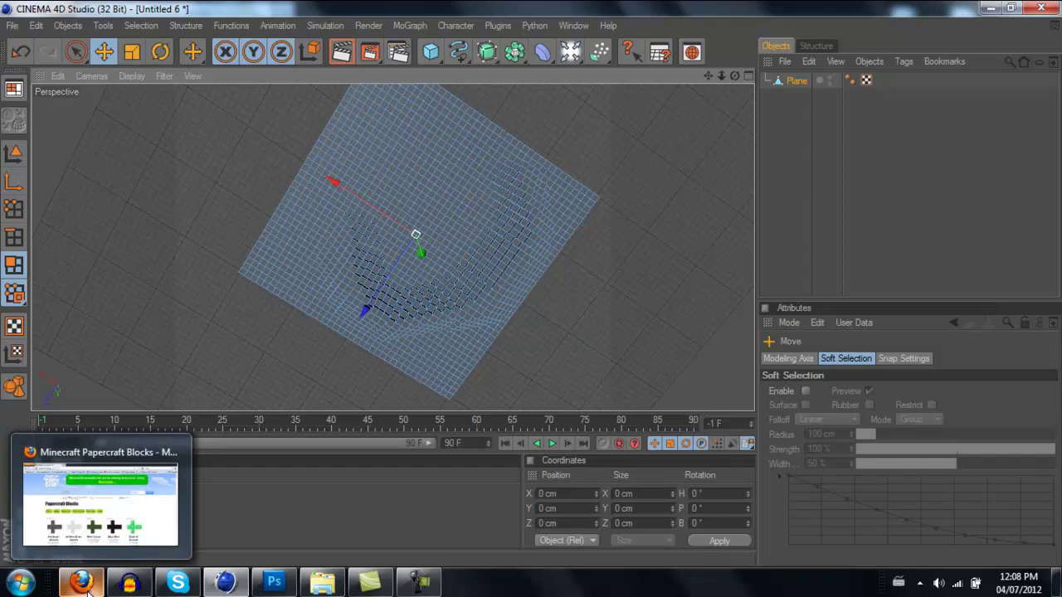
left_click(88, 587)
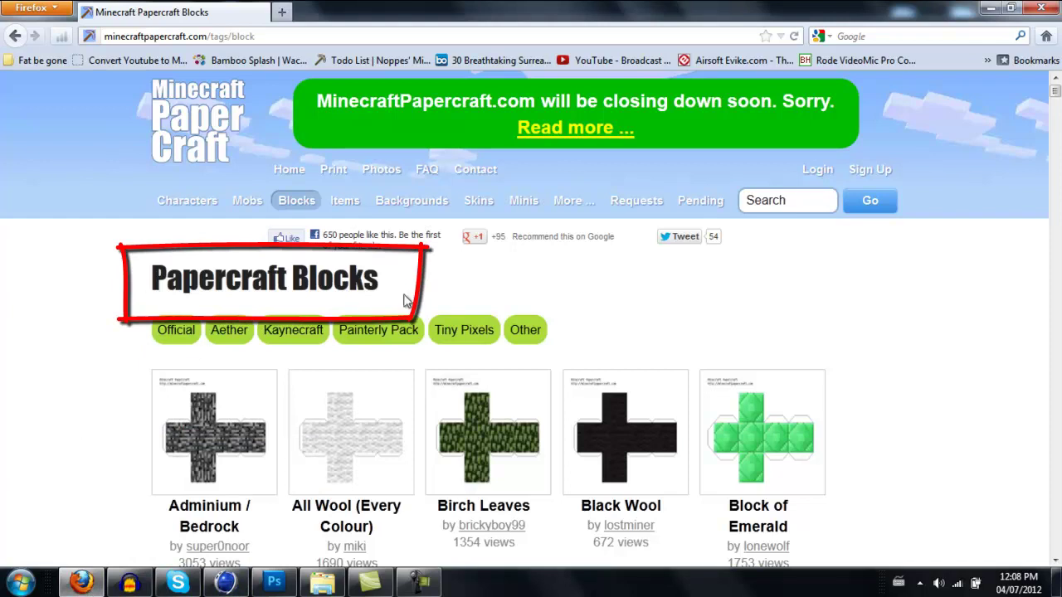
scroll(303, 435, "down", 2)
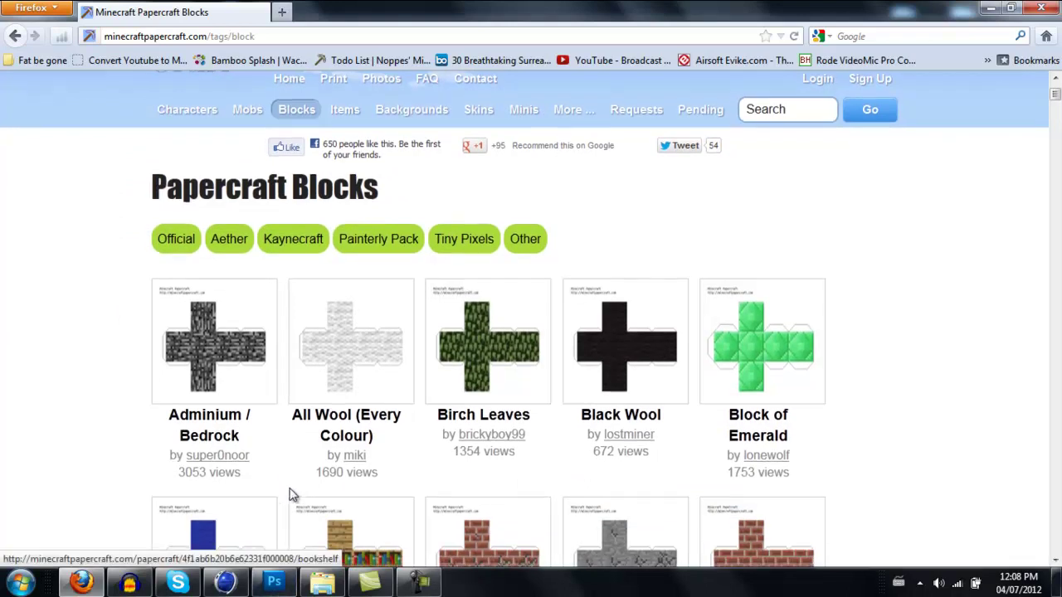
scroll(285, 484, "down", 5)
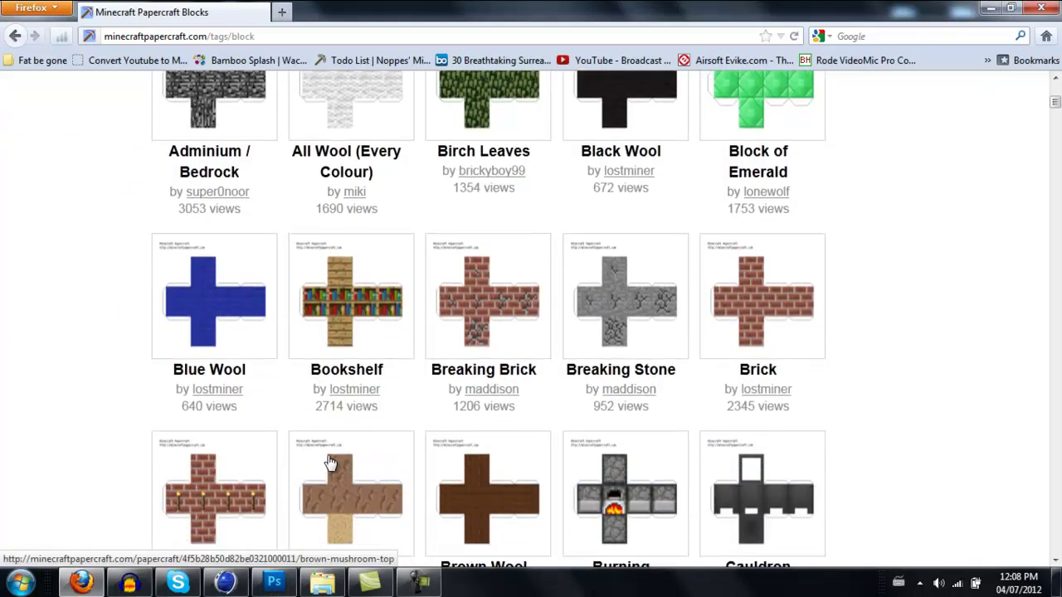
scroll(328, 466, "down", 2)
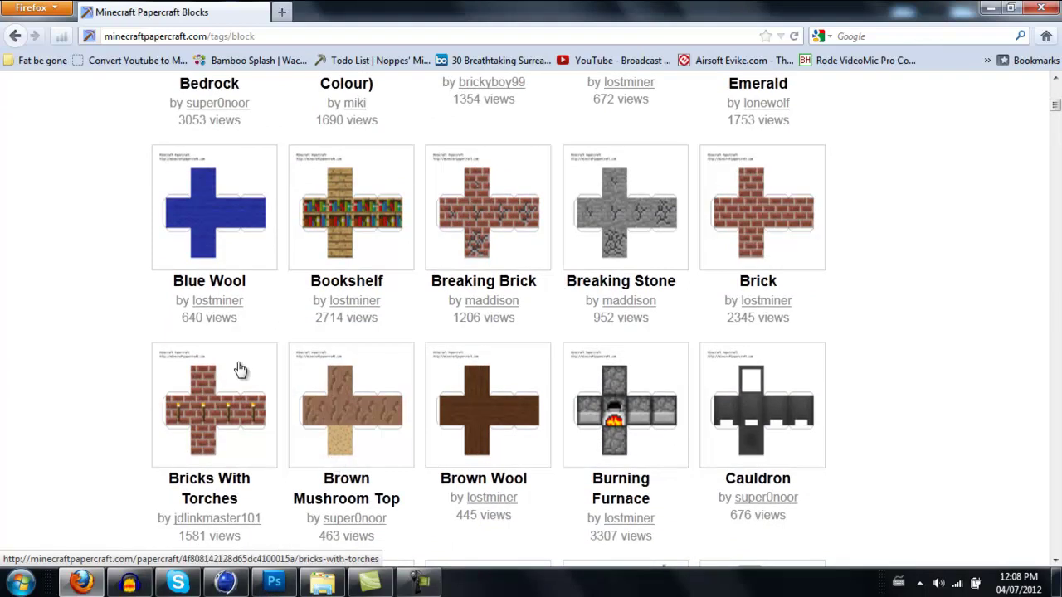
scroll(275, 310, "down", 12)
scroll(275, 310, "up", 18)
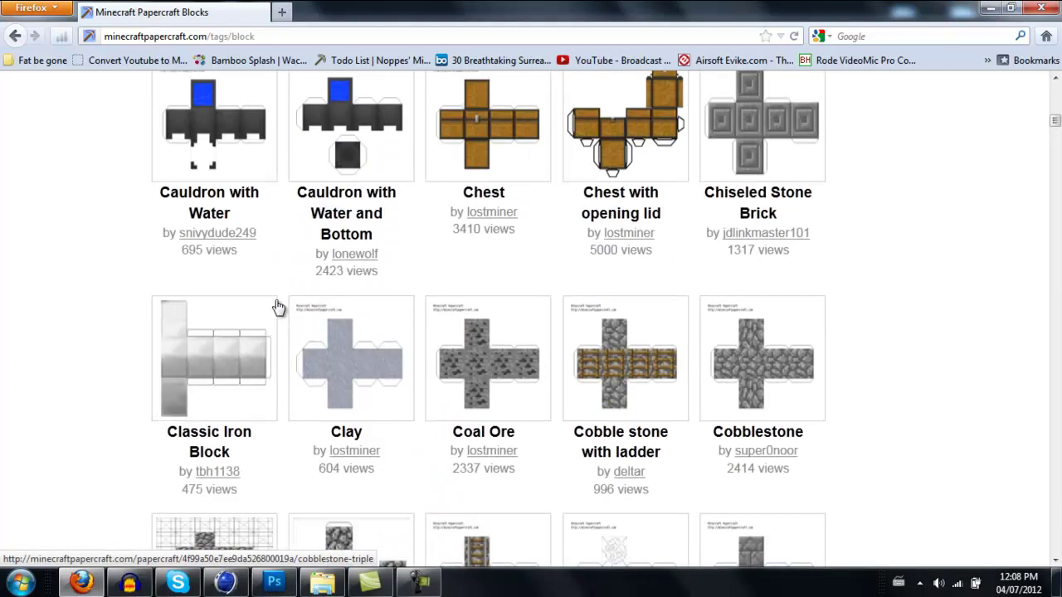
scroll(278, 307, "down", 6)
scroll(280, 320, "down", 1)
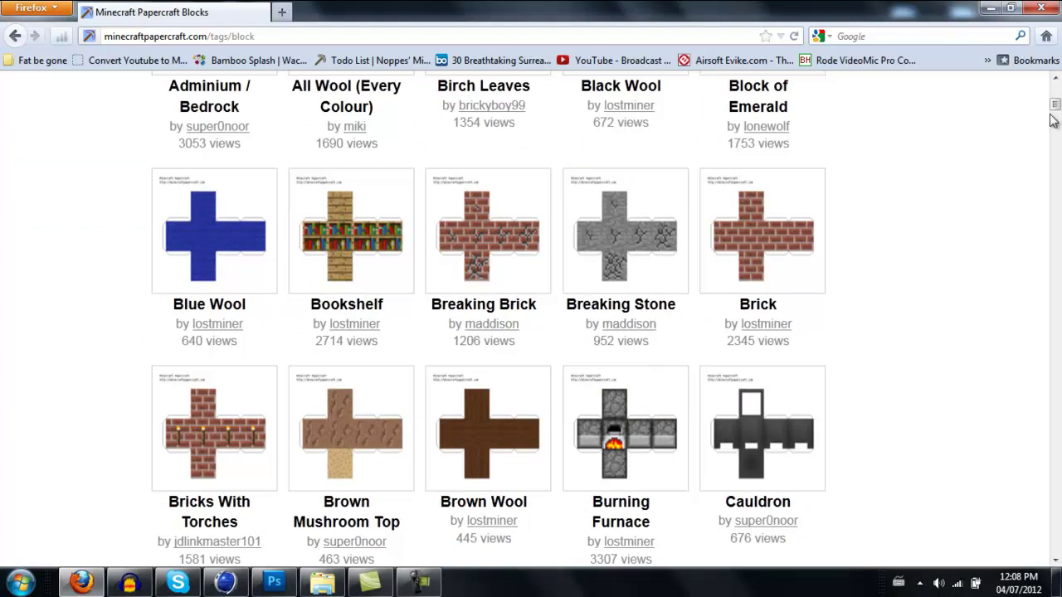
scroll(1054, 111, "down", 15)
scroll(1026, 168, "down", 5)
scroll(874, 275, "down", 15)
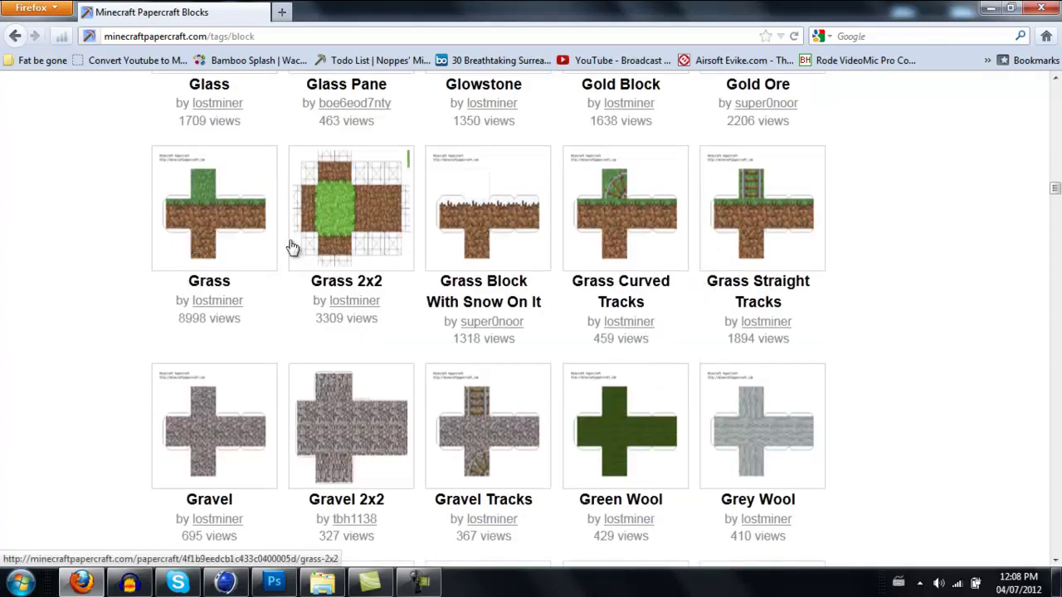
scroll(287, 242, "up", 4)
scroll(292, 249, "down", 8)
scroll(290, 253, "down", 8)
scroll(292, 258, "down", 12)
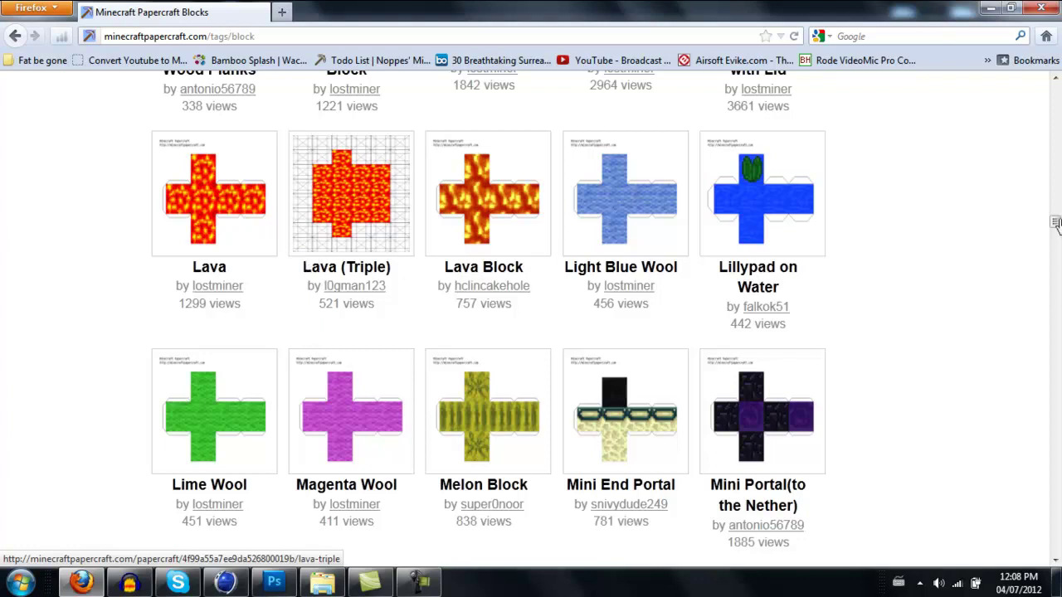
left_click_drag(1055, 228, 1055, 236)
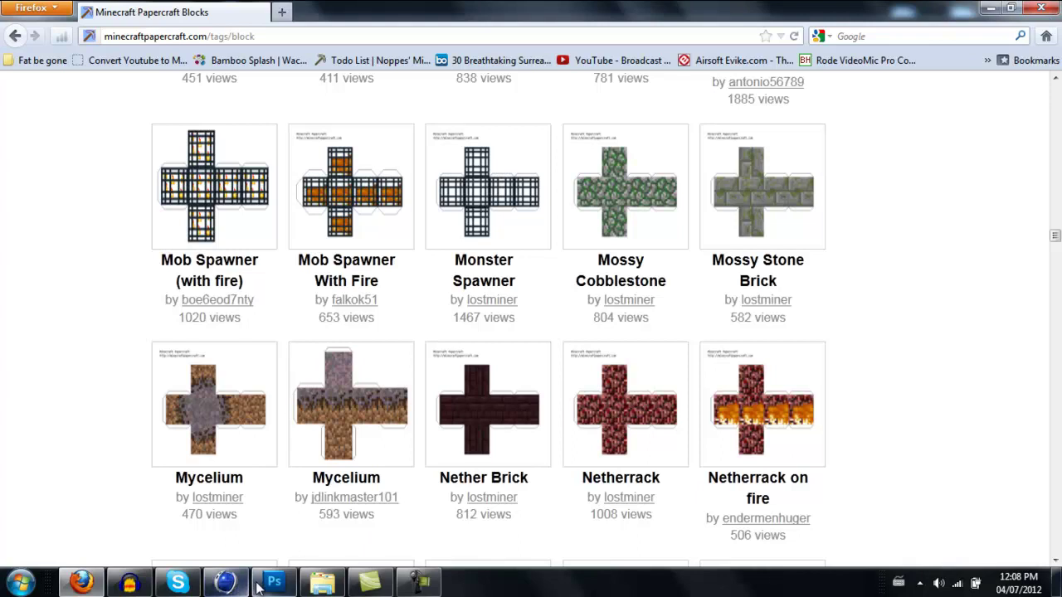
left_click(319, 580)
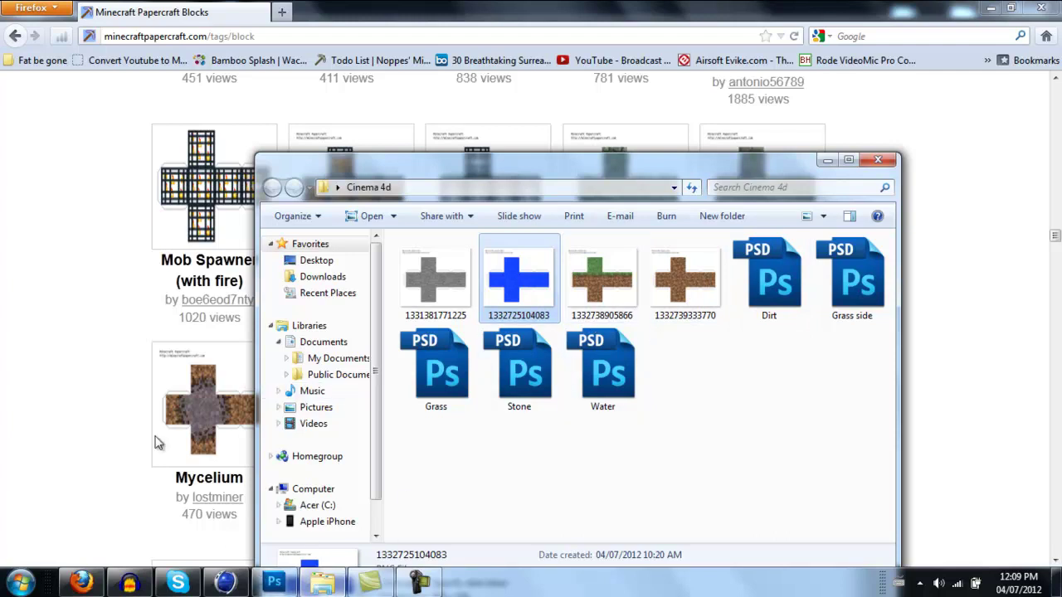
left_click(273, 583)
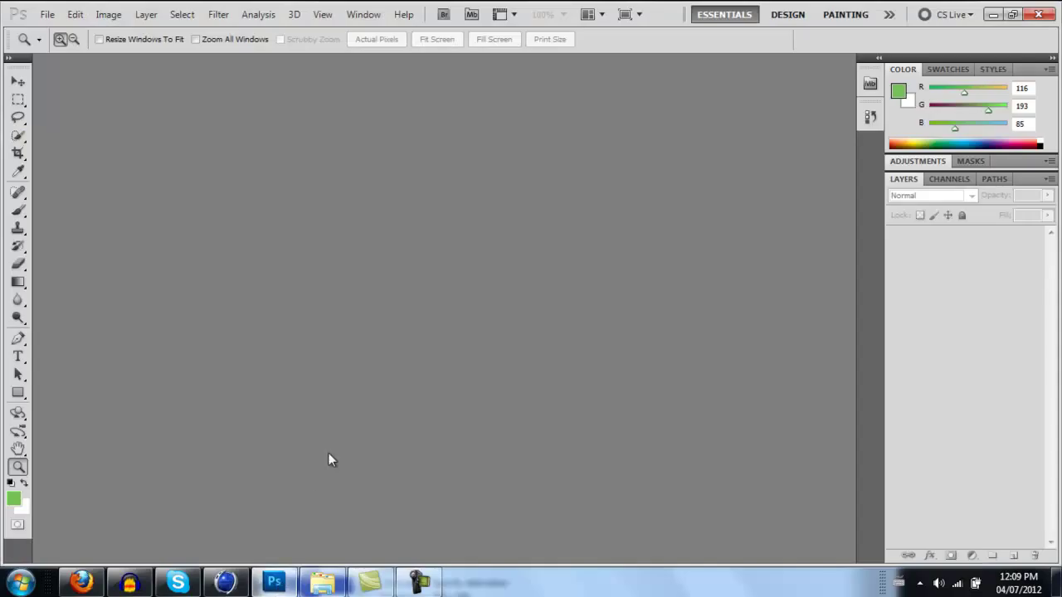
left_click(322, 583)
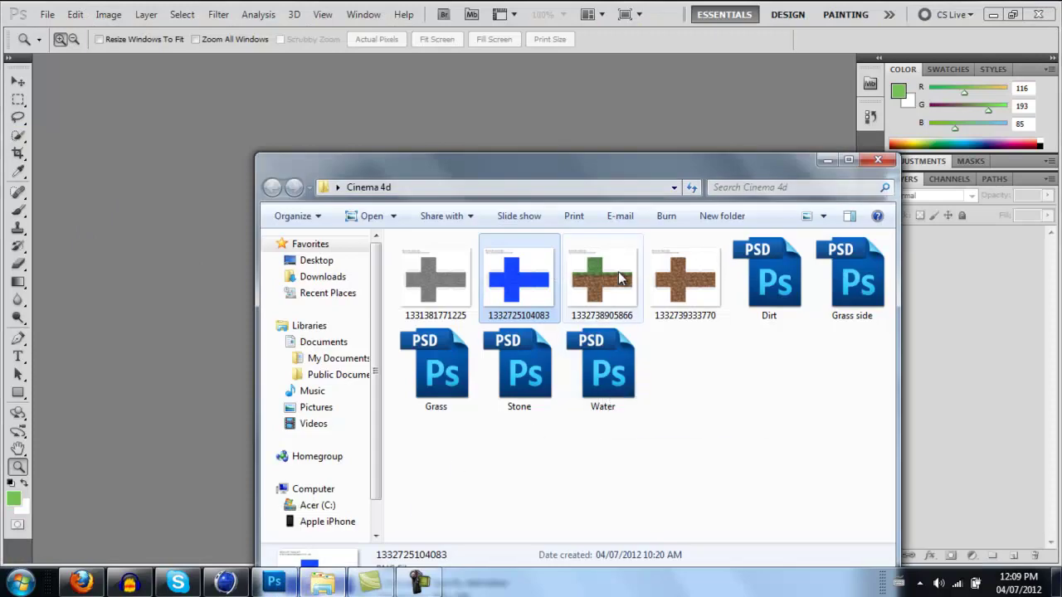
left_click_drag(615, 285, 128, 308)
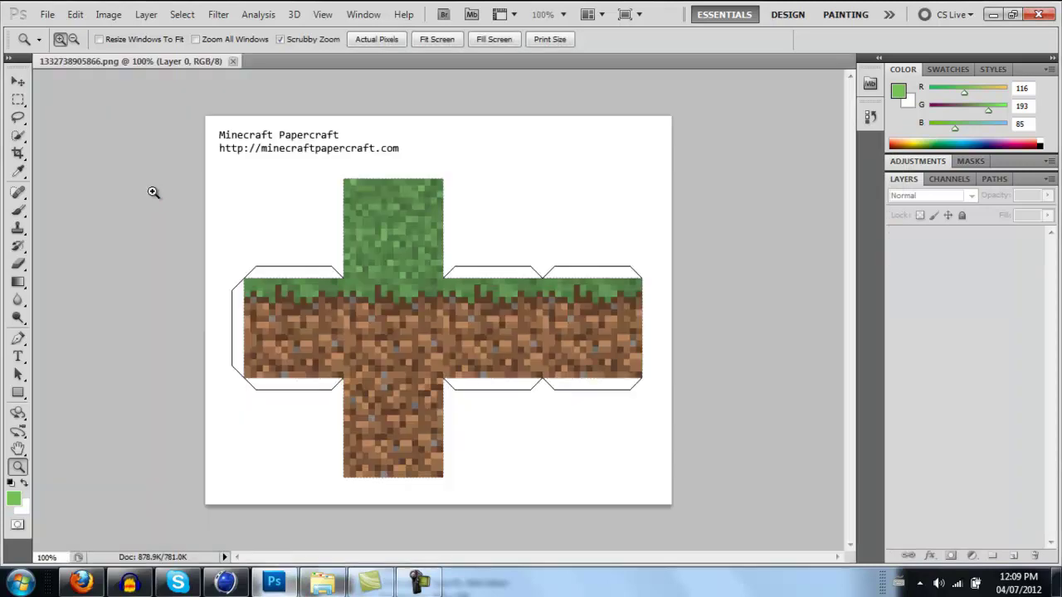
Step: Select the green top face of the grass block template with the Rectangular Marquee tool
left_click(421, 333)
scroll(316, 130, "down", 1)
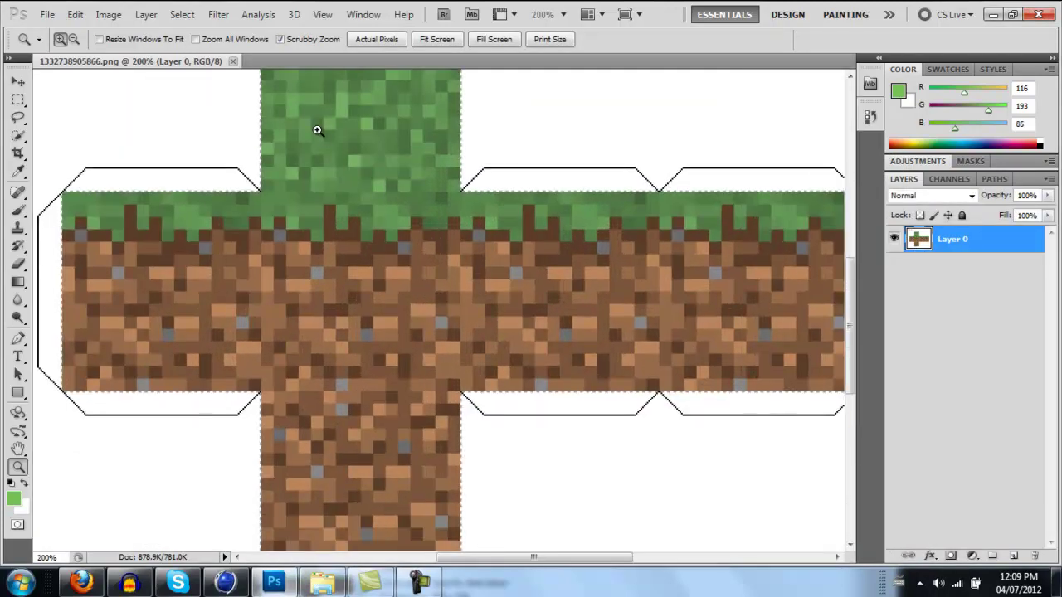
scroll(320, 132, "up", 2)
scroll(331, 157, "up", 2)
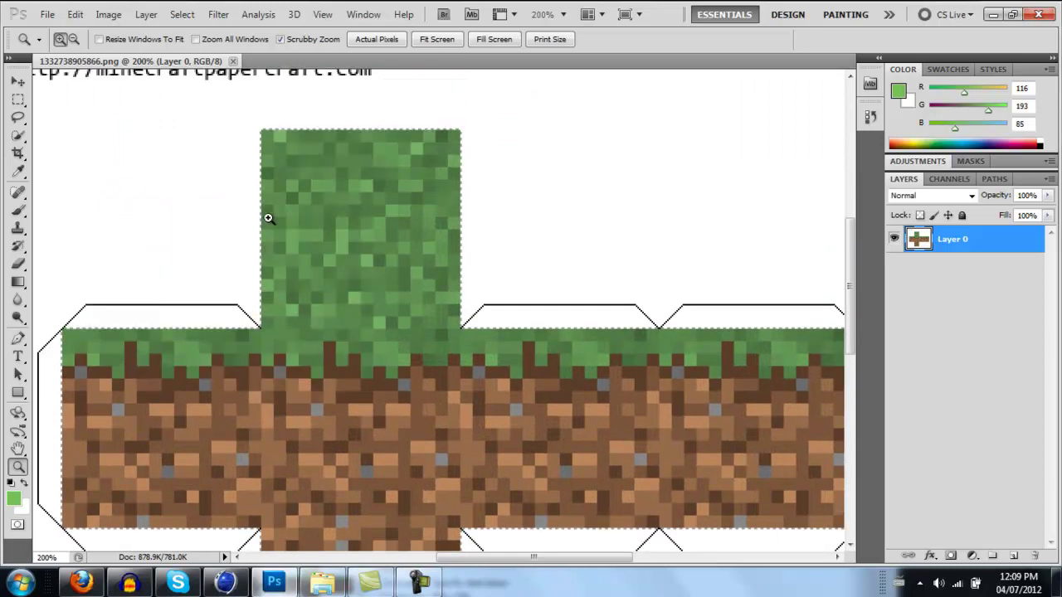
left_click(317, 193)
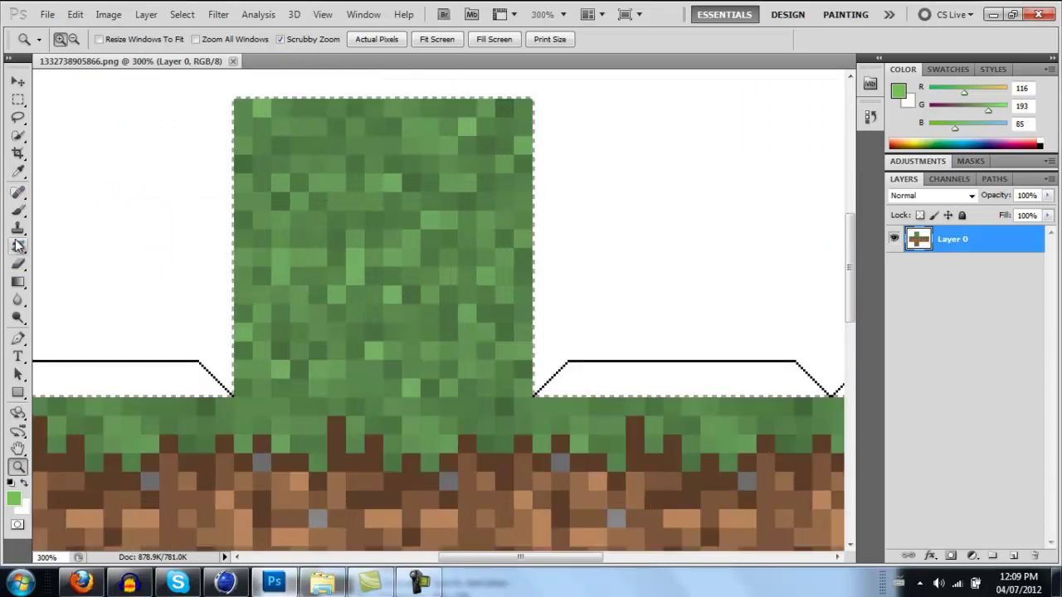
left_click(19, 99)
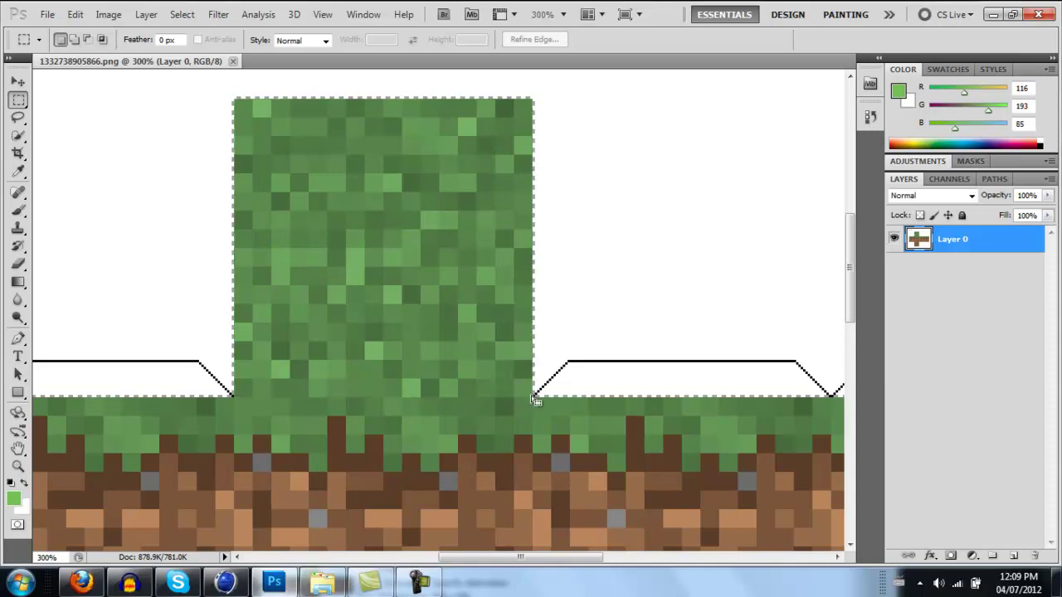
left_click_drag(535, 397, 533, 397)
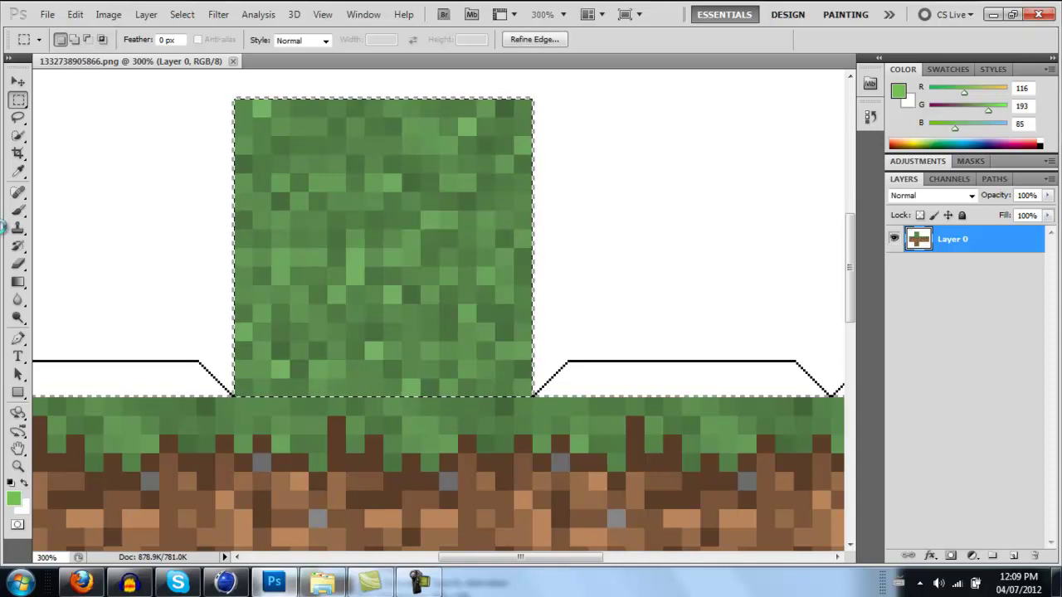
Step: Copy the selected grass face into a new 128 by 128 pixel RGB document with a white background
key("ctrl+n")
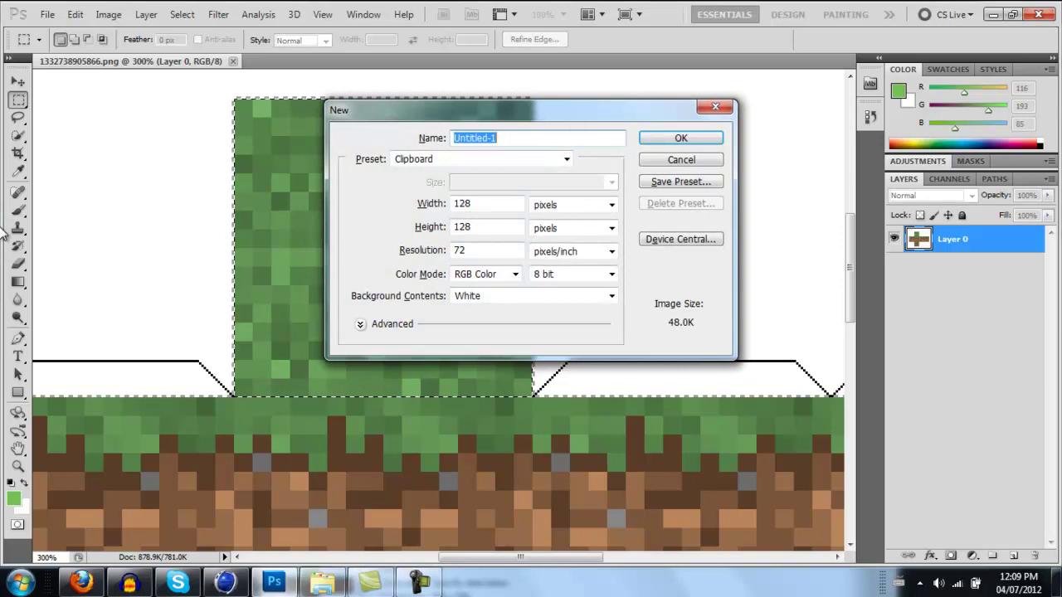
key("Return")
key("ctrl+v")
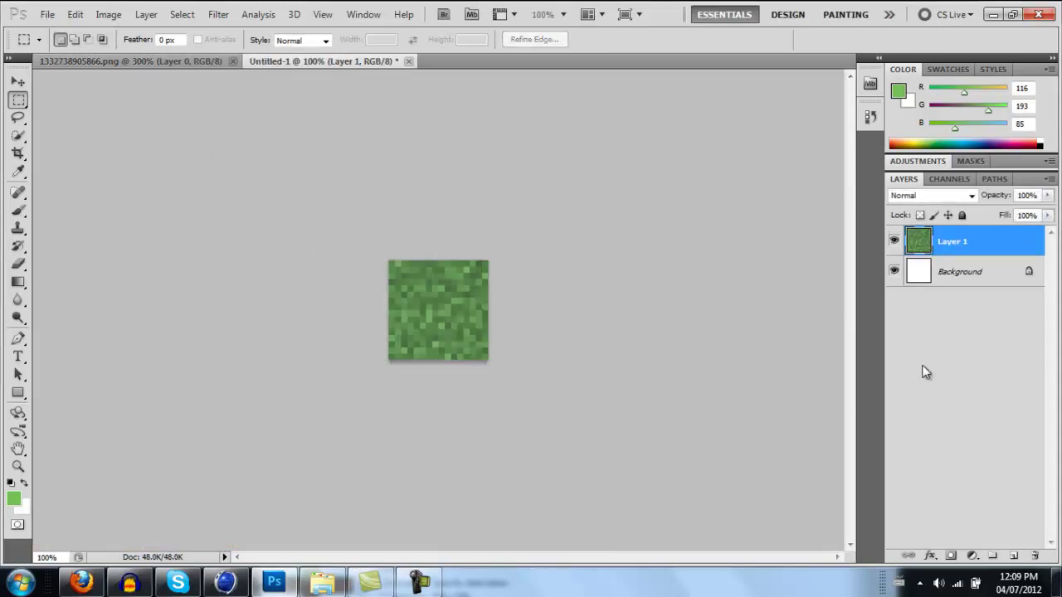
left_click(50, 15)
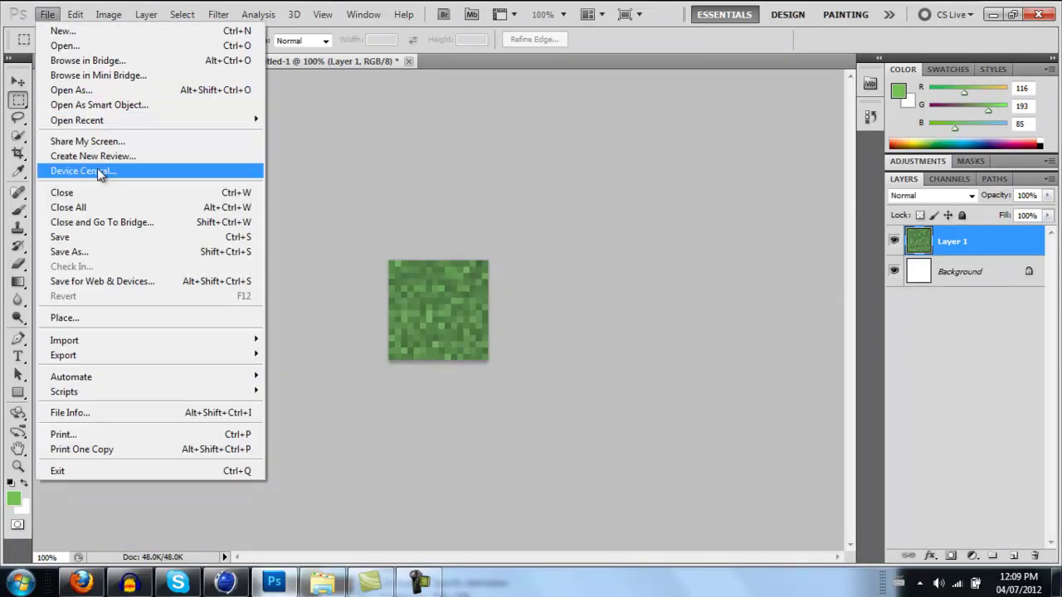
left_click(97, 237)
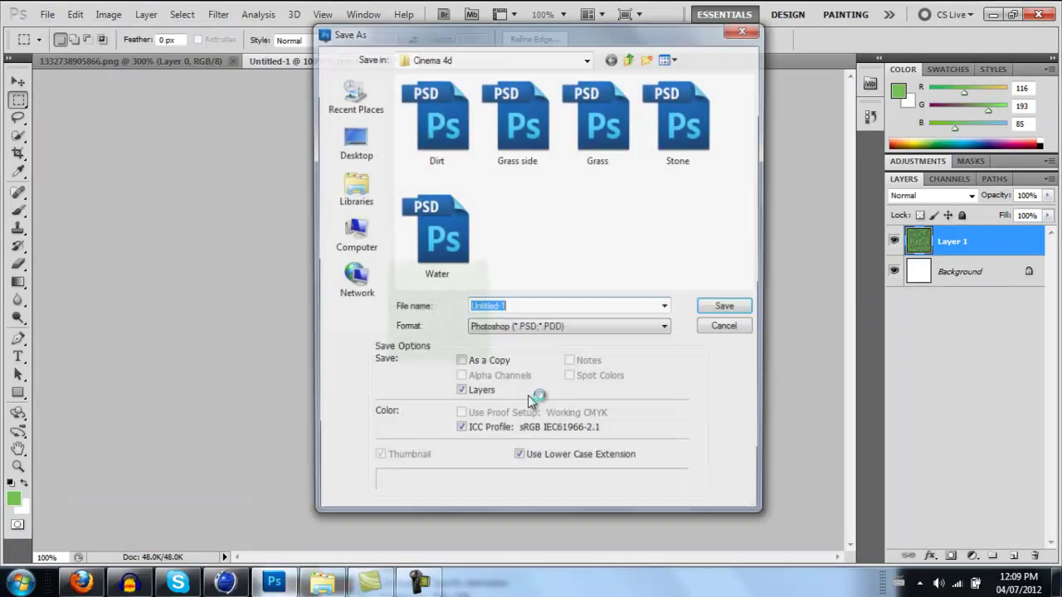
left_click(745, 28)
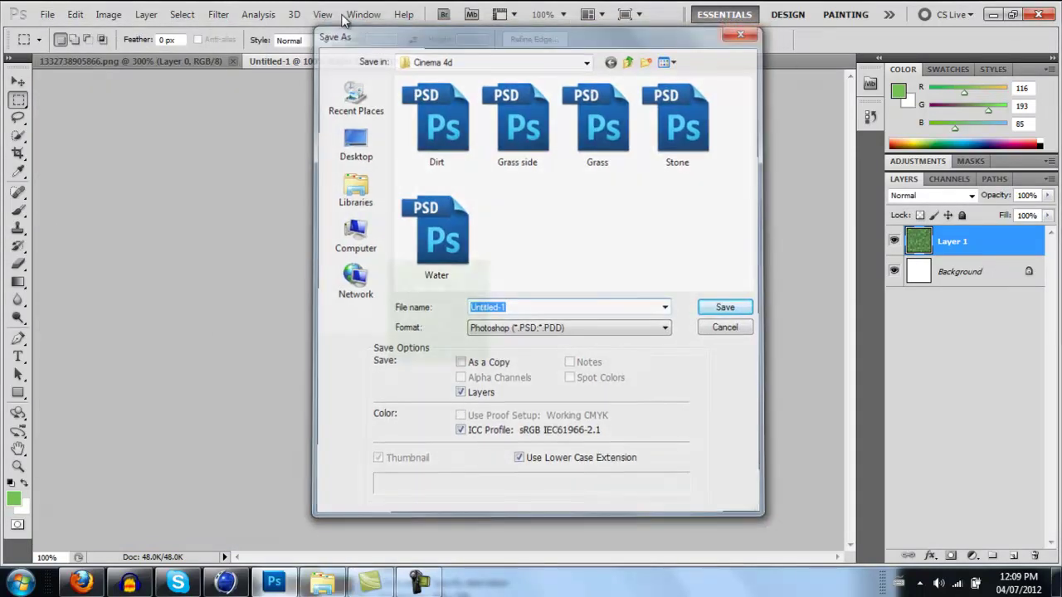
Step: Close the untitled grass face document without saving it, returning to the grass block template
left_click(408, 60)
left_click(507, 230)
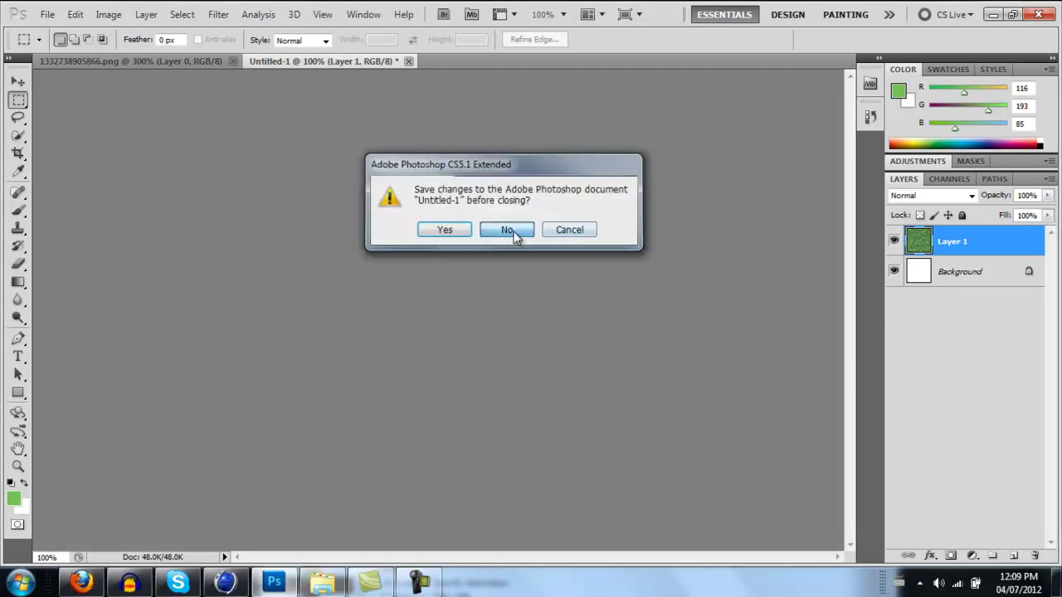
scroll(332, 315, "down", 1)
scroll(301, 373, "down", 2)
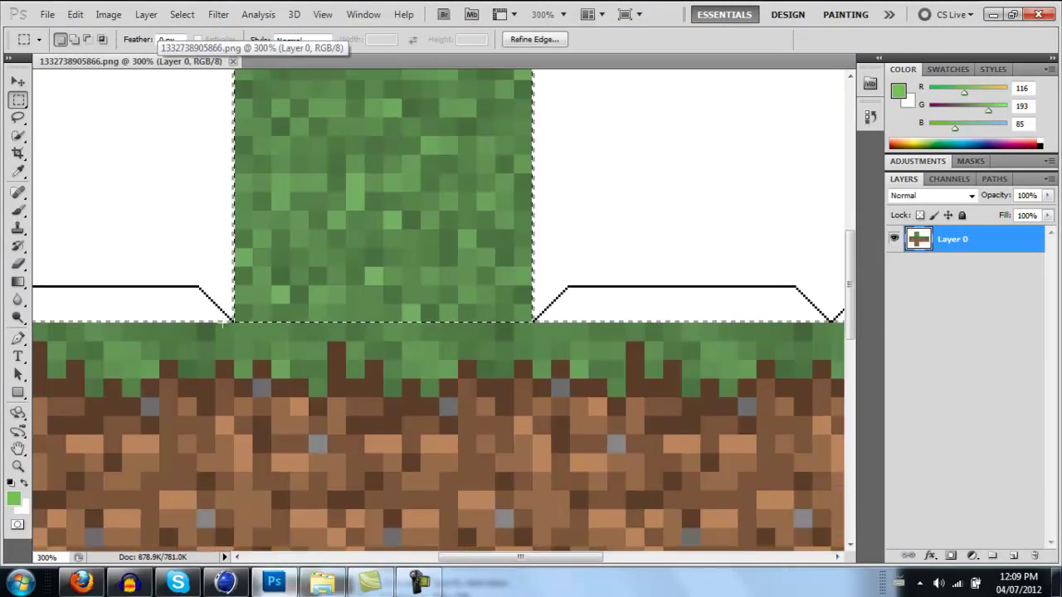
left_click_drag(399, 474, 399, 475)
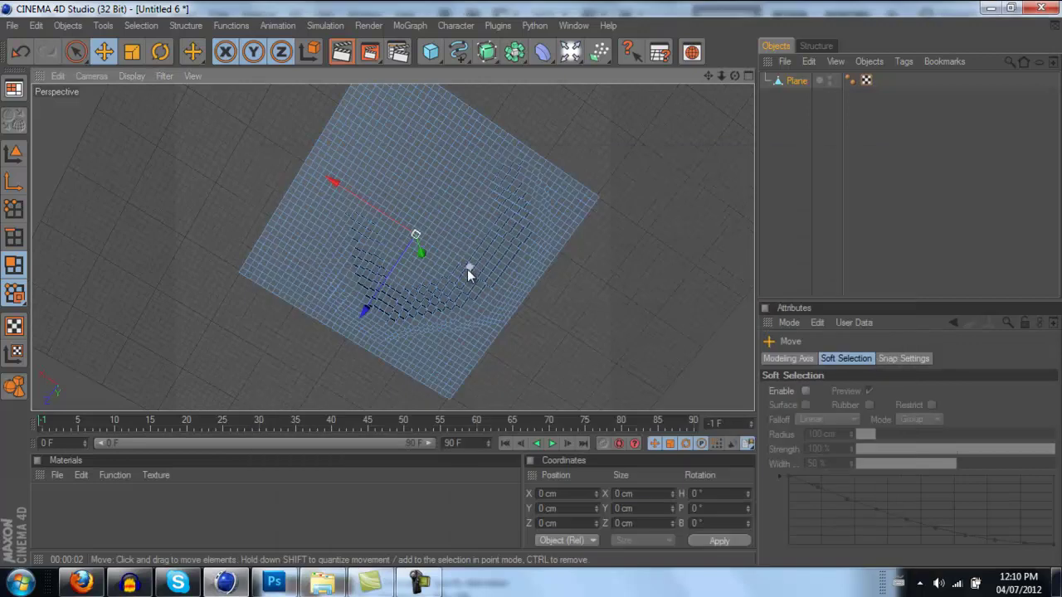
Step: Switch to Cinema 4D, create a new material and open it in the Material Editor
scroll(471, 253, "down", 1)
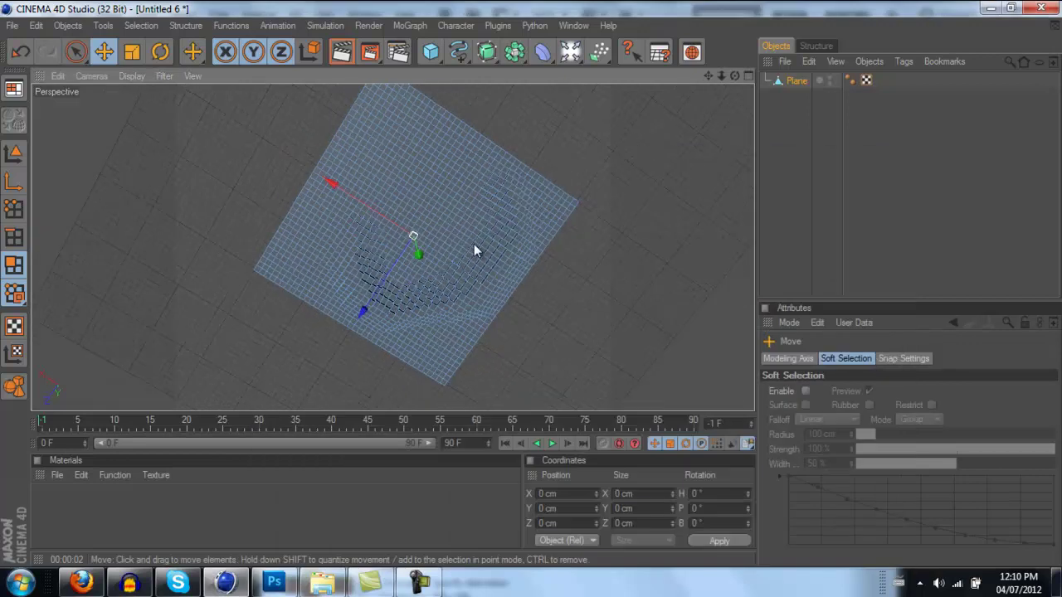
scroll(490, 223, "up", 1)
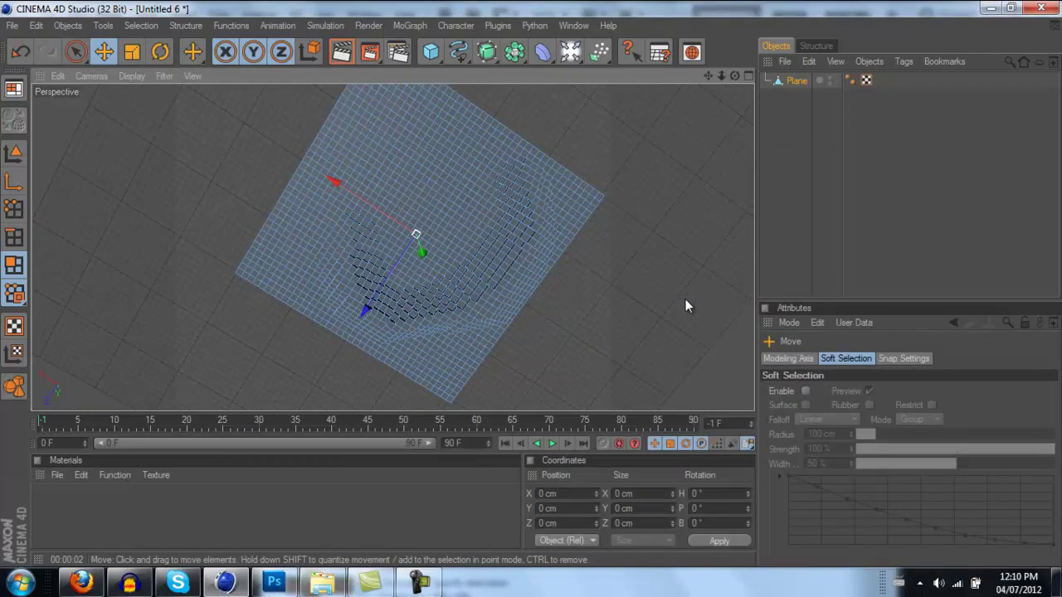
left_click_drag(528, 244, 533, 289, "alt")
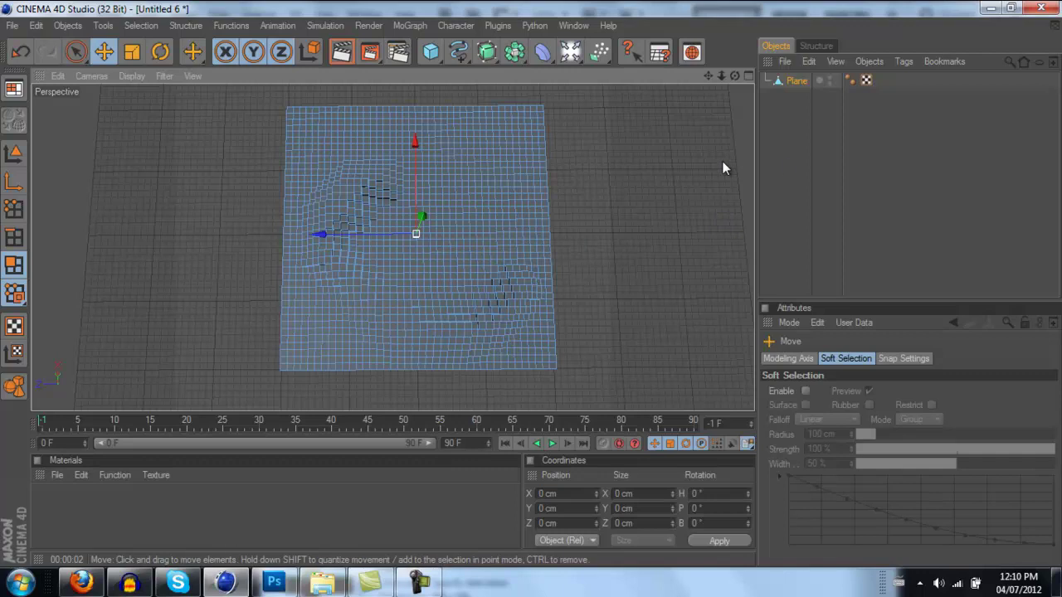
double_click(161, 516)
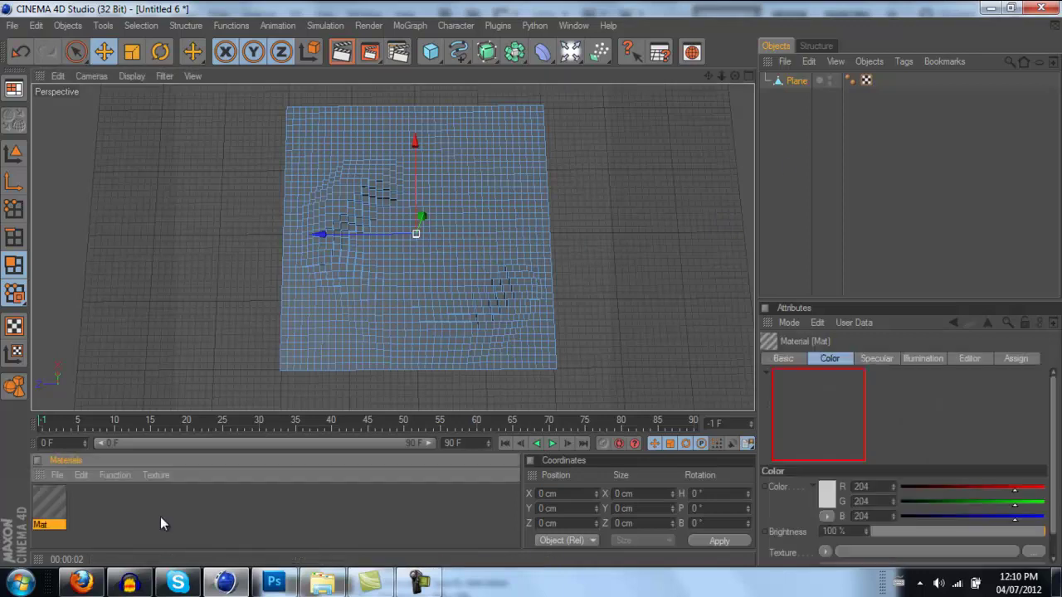
double_click(46, 514)
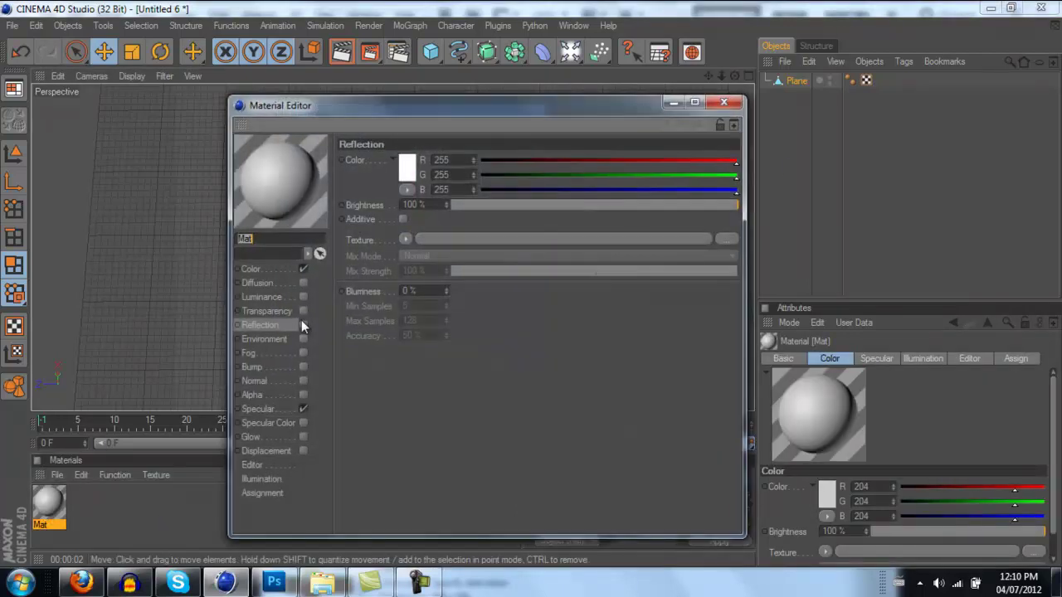
Step: Load Grass.psd as the material's Reflection texture, copying it to the document location, and set its sampling to None
left_click(475, 238)
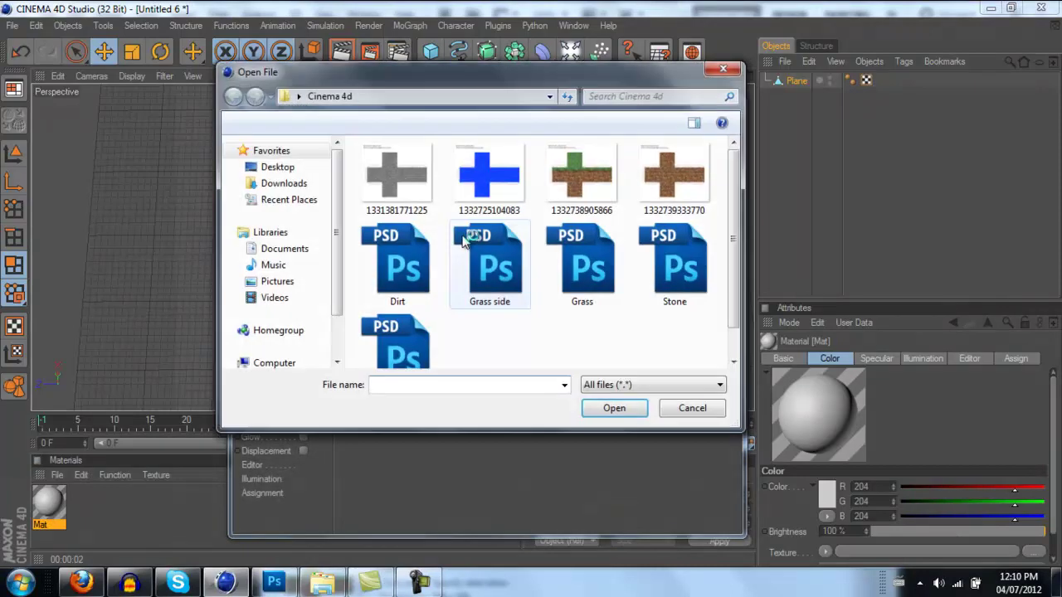
left_click(605, 277)
left_click(604, 407)
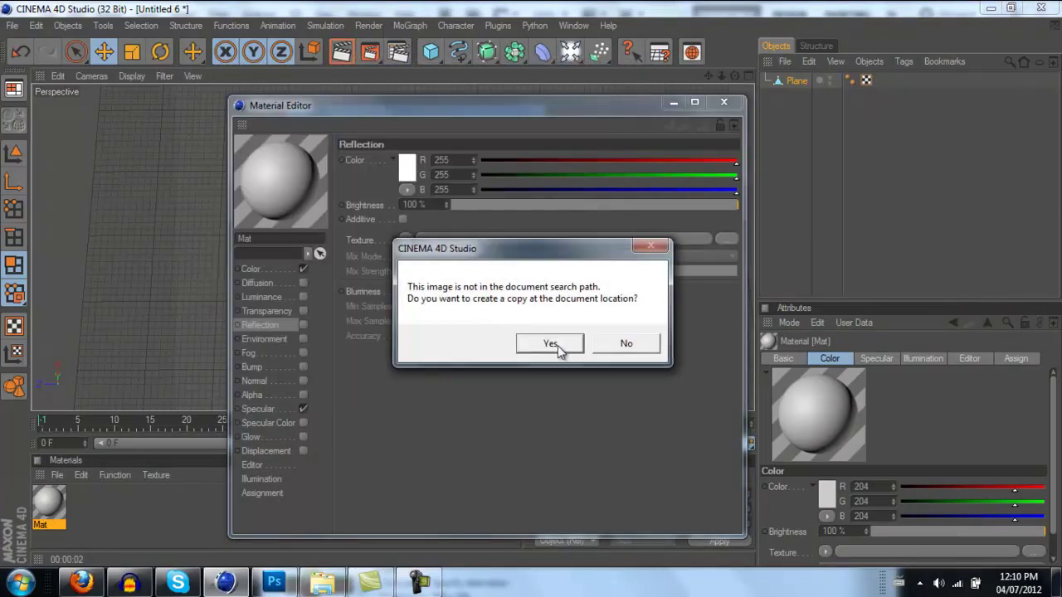
left_click(550, 341)
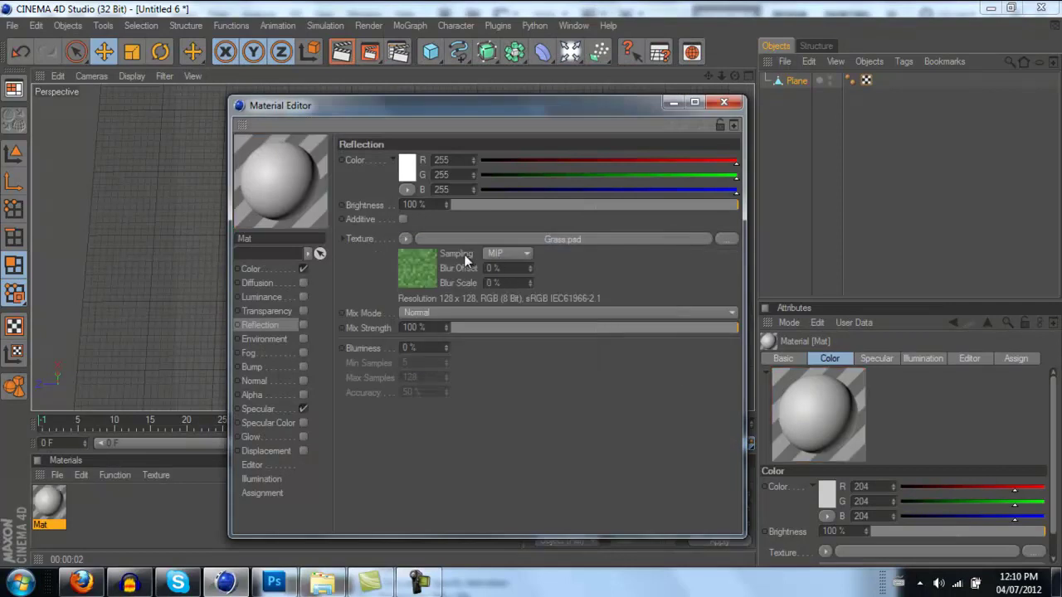
left_click(508, 257)
left_click(502, 271)
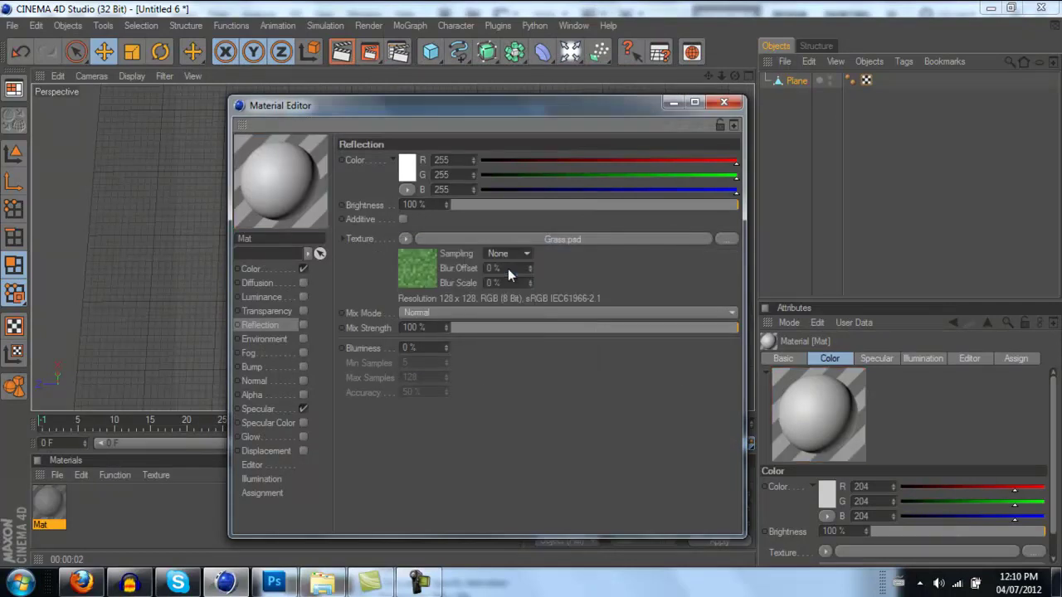
Step: Turn off the material's Specular channel
left_click(303, 410)
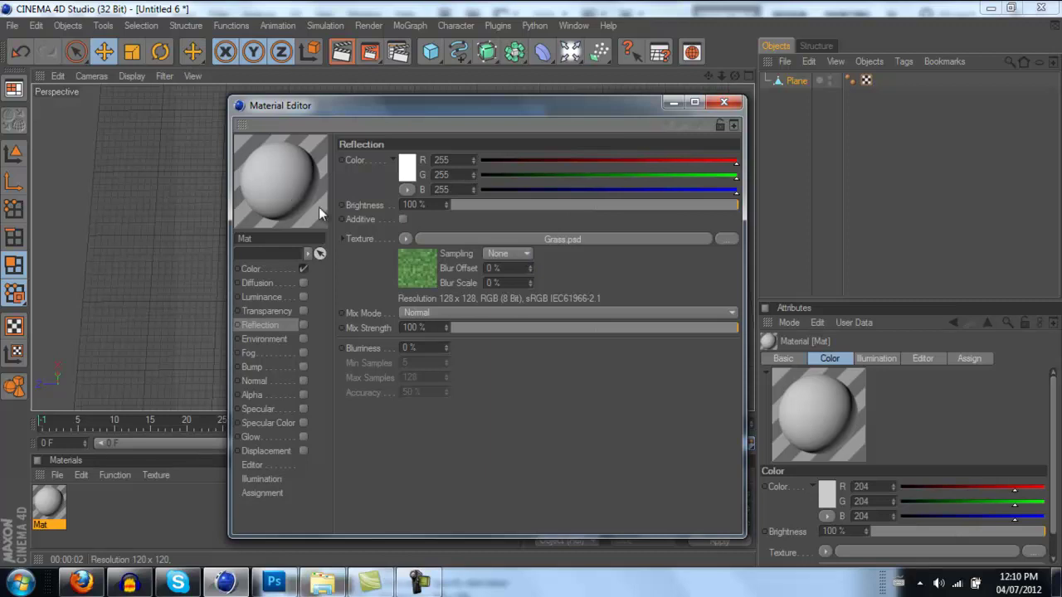
left_click(253, 268)
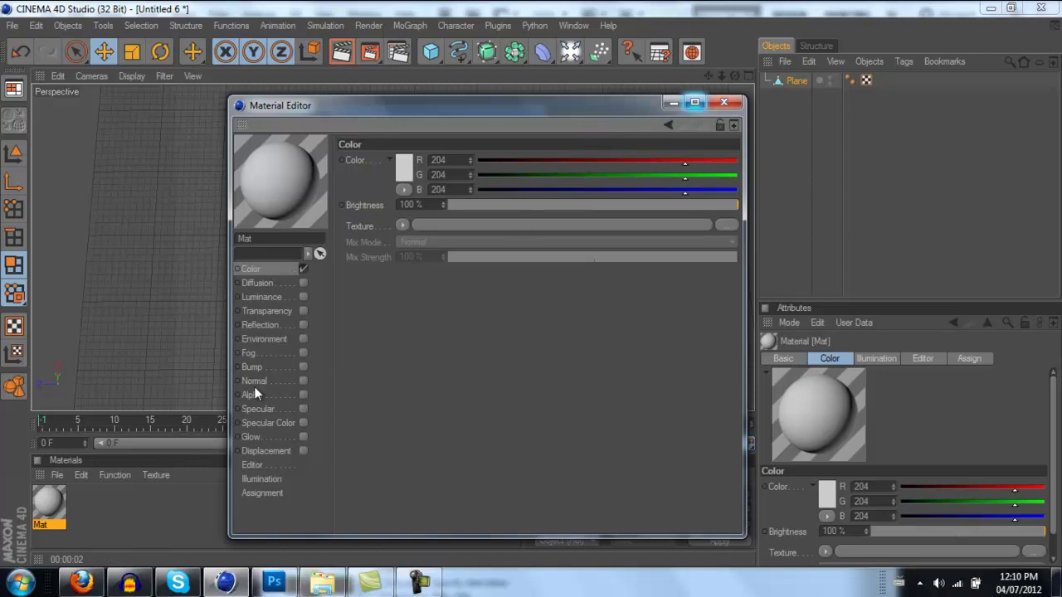
left_click(264, 410)
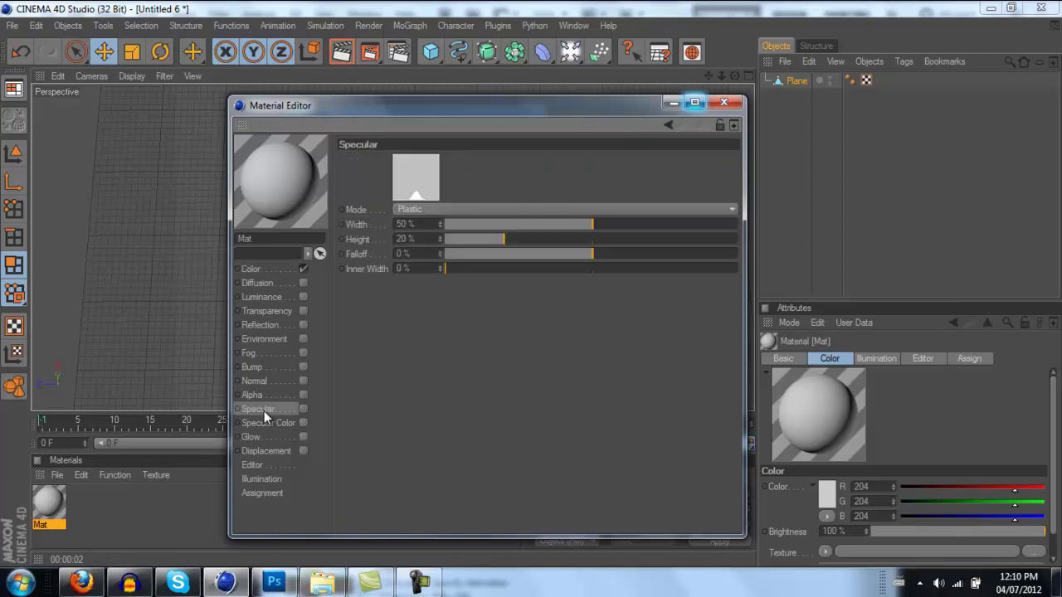
Step: Load Grass.psd as the material's Color texture, set its sampling to None and close the Material Editor
left_click(250, 270)
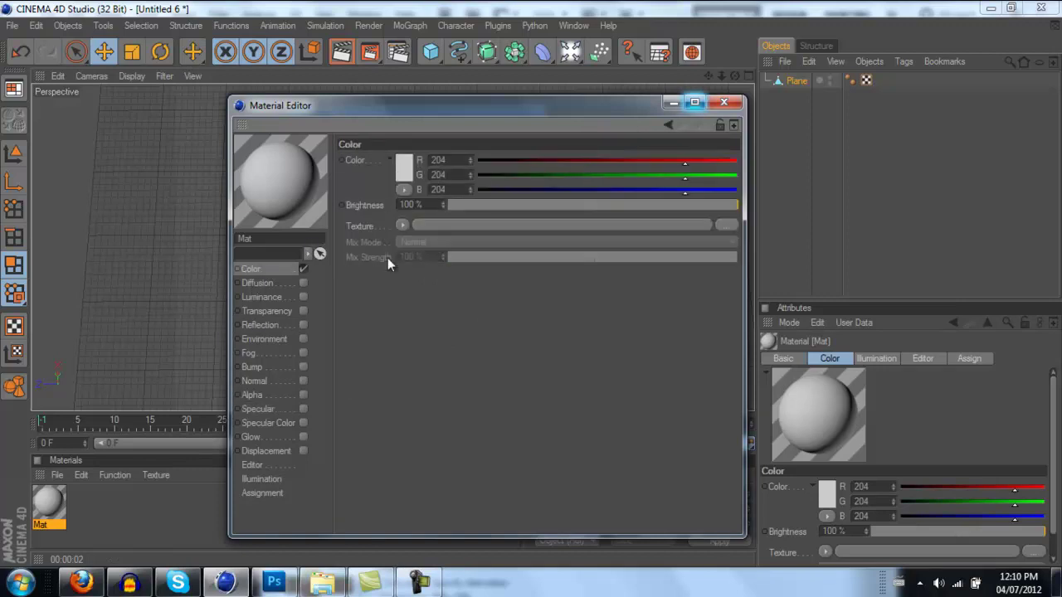
left_click(522, 224)
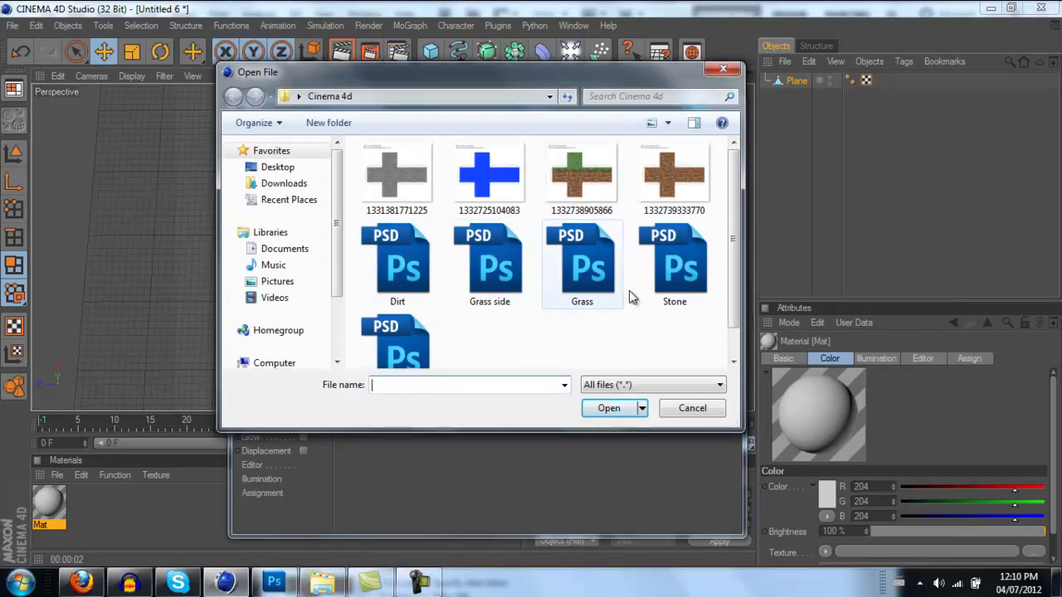
double_click(583, 274)
key("Return")
left_click(516, 242)
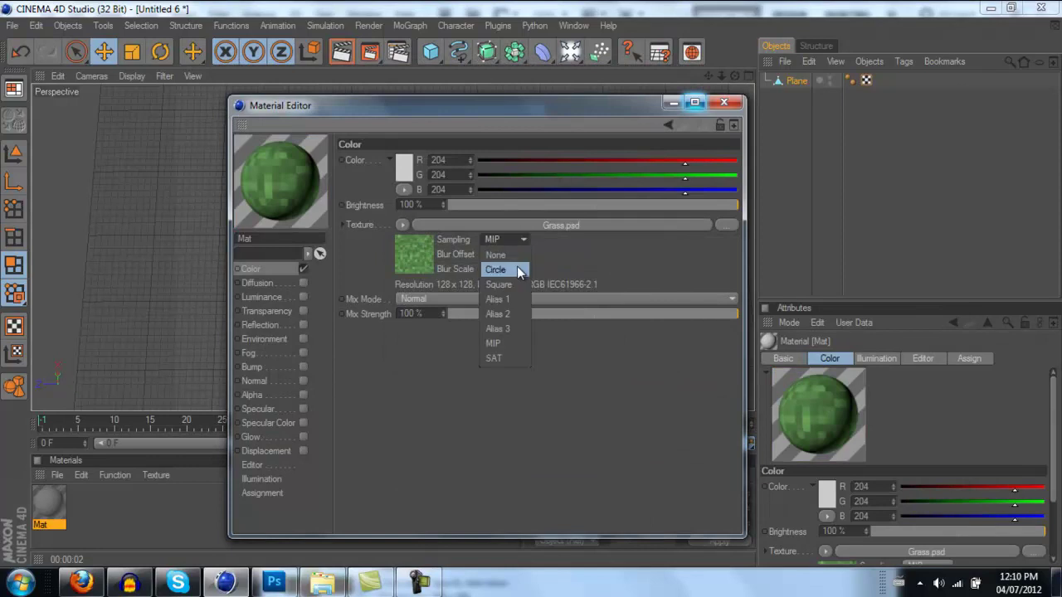
left_click(515, 256)
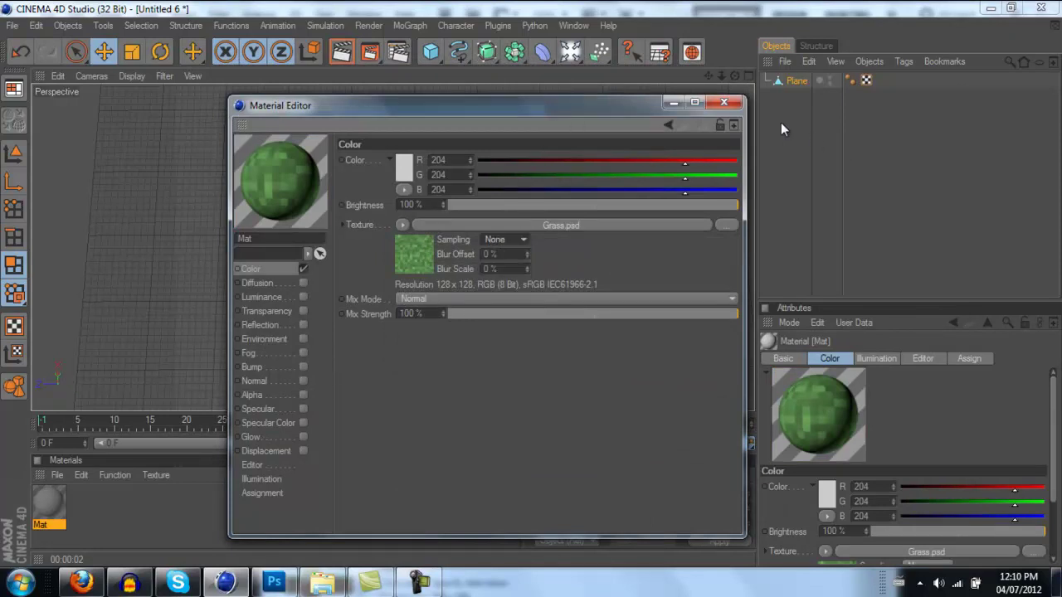
left_click(723, 102)
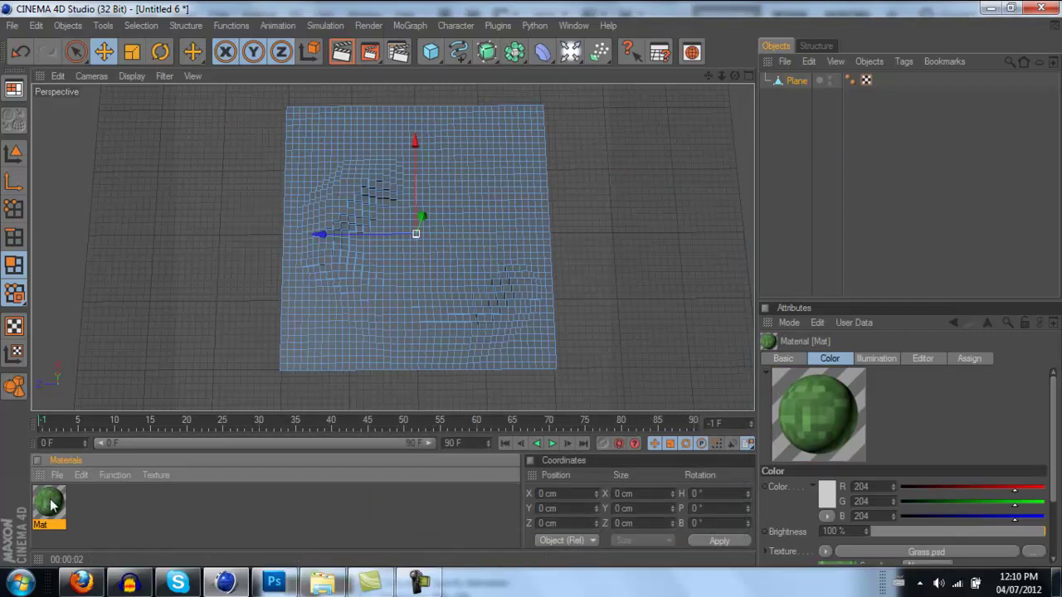
Step: Apply the grass material to the Plane and set its texture projection to Cubic
left_click_drag(751, 113, 792, 81)
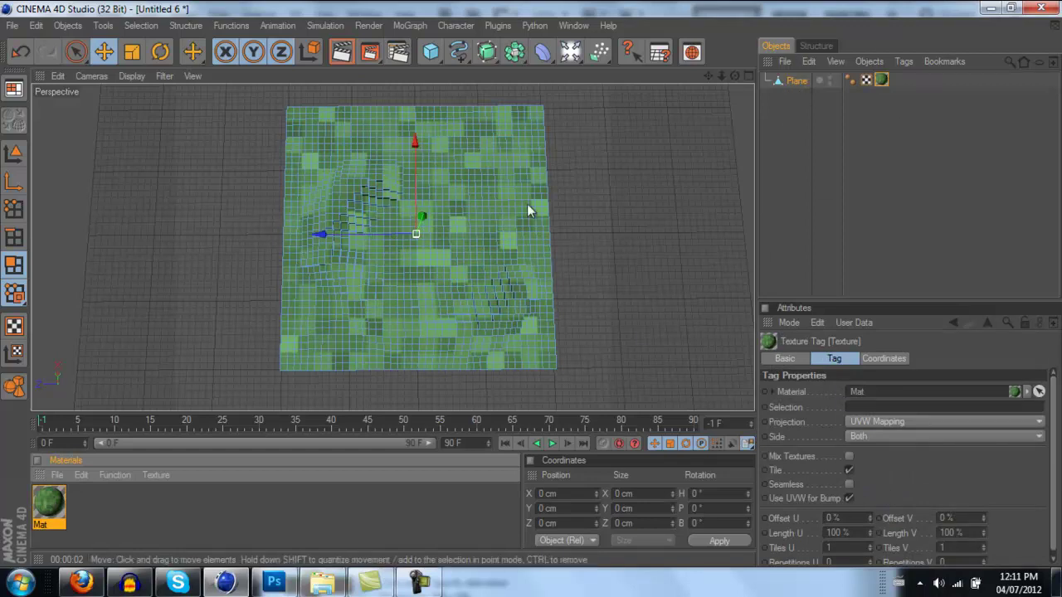
left_click(970, 423)
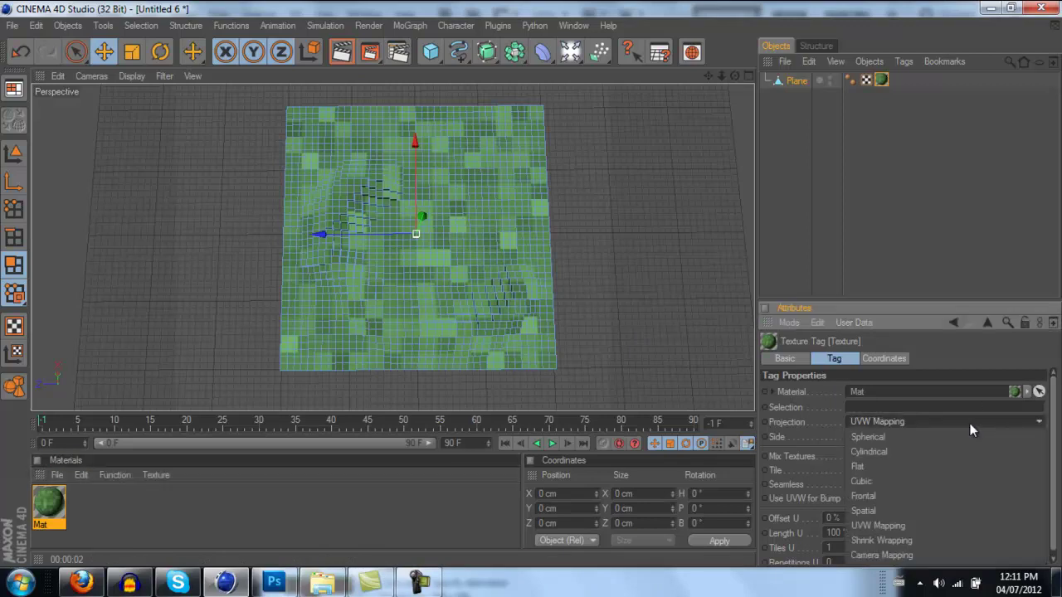
left_click(871, 483)
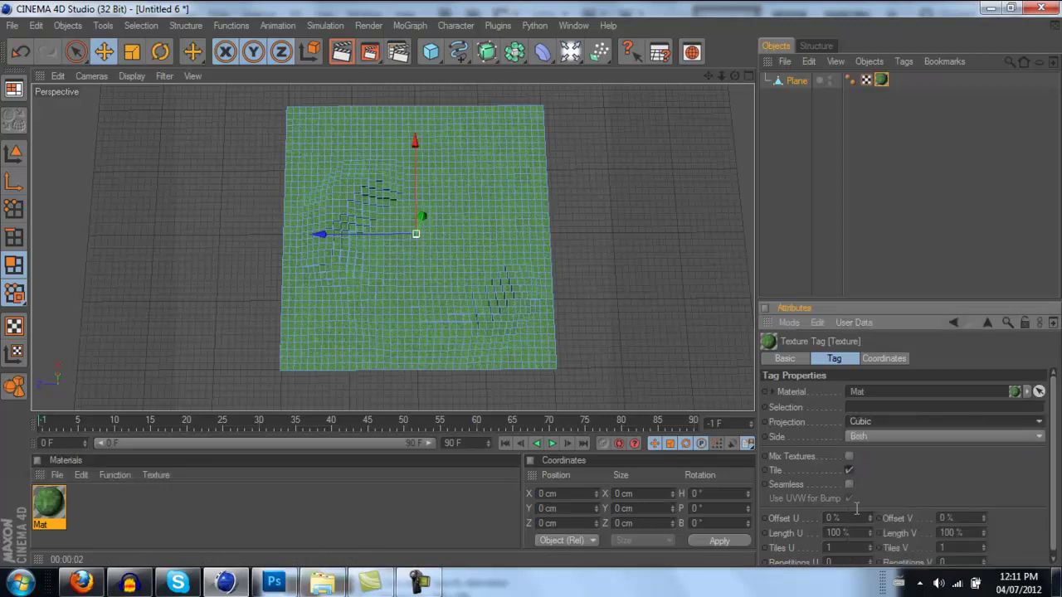
Step: Set the grass texture's tiles to 2 in both U and V, and deselect the Plane to check the terrain
scroll(853, 492, "down", 1)
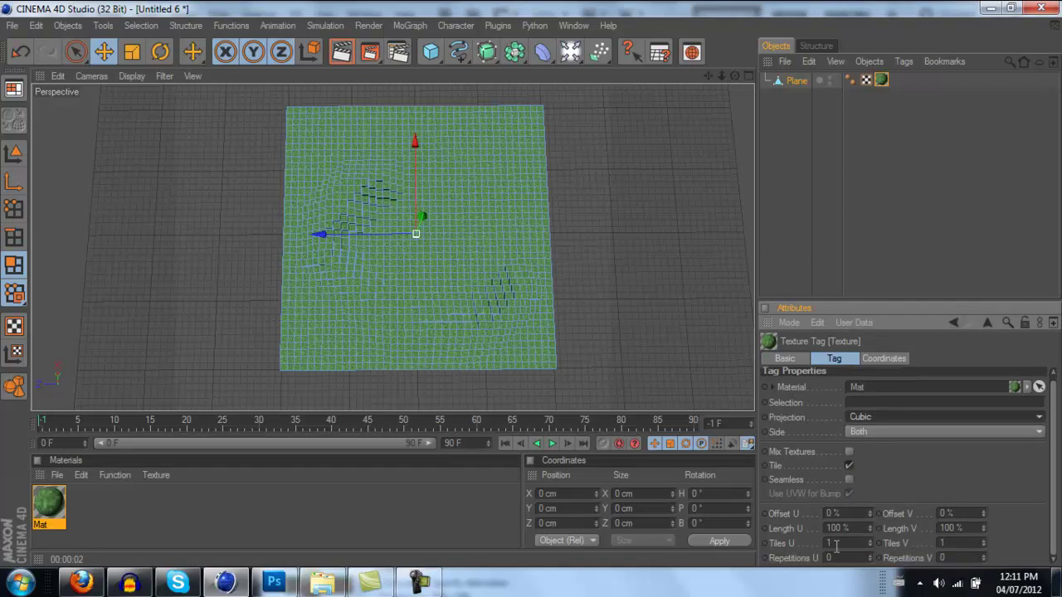
left_click_drag(841, 544, 828, 541)
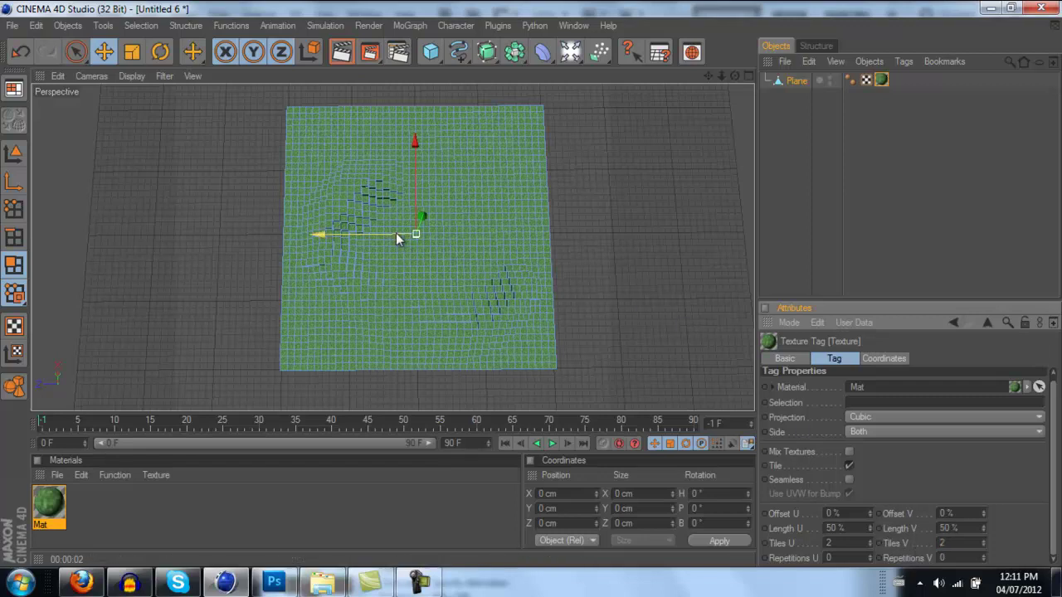
scroll(436, 259, "up", 5)
scroll(438, 260, "down", 3)
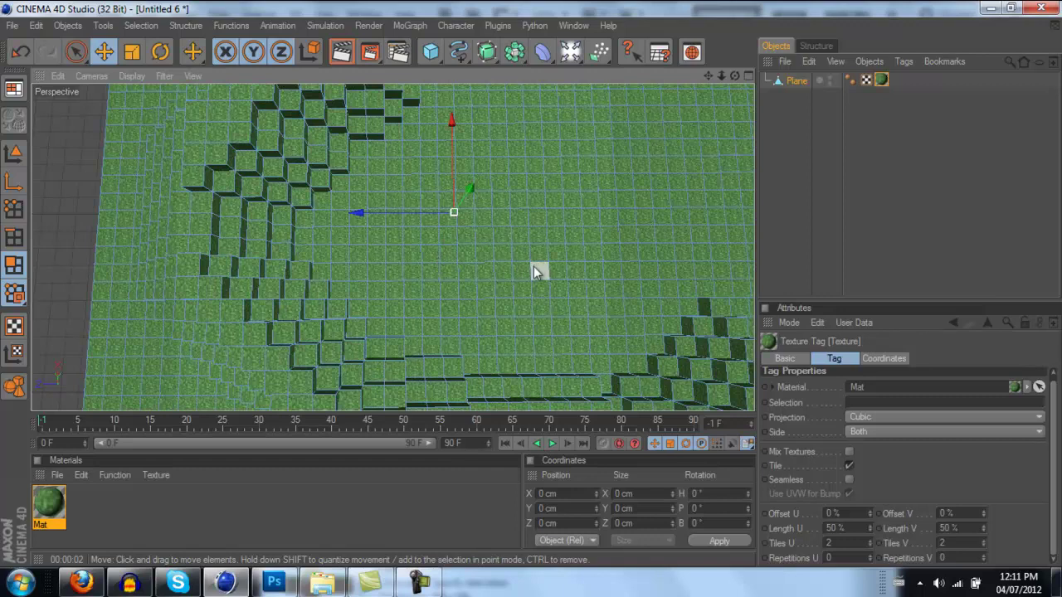
left_click_drag(367, 139, 475, 230, "alt")
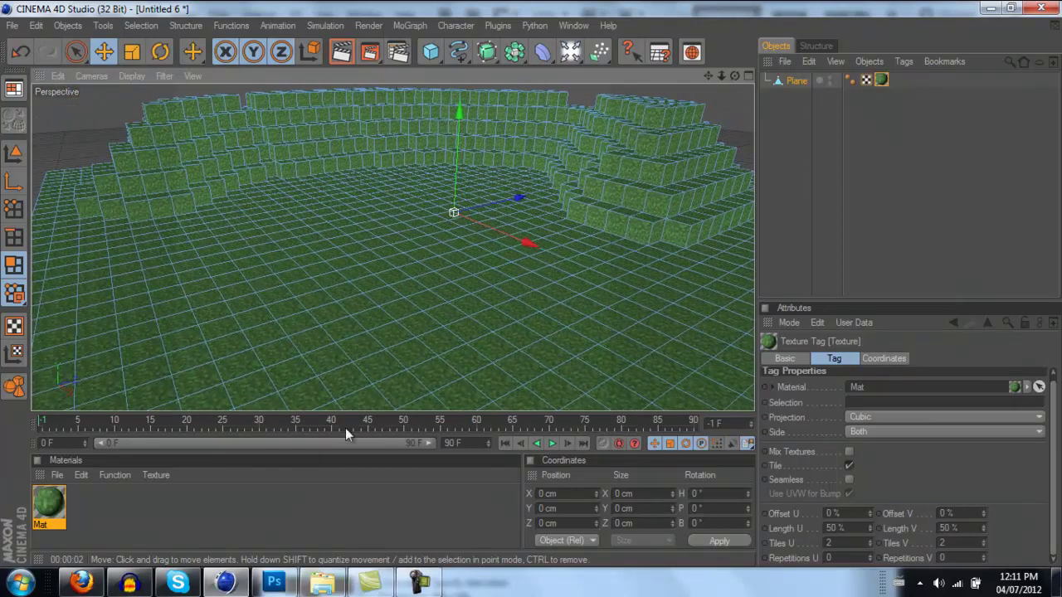
left_click_drag(48, 501, 184, 179)
left_click(808, 160)
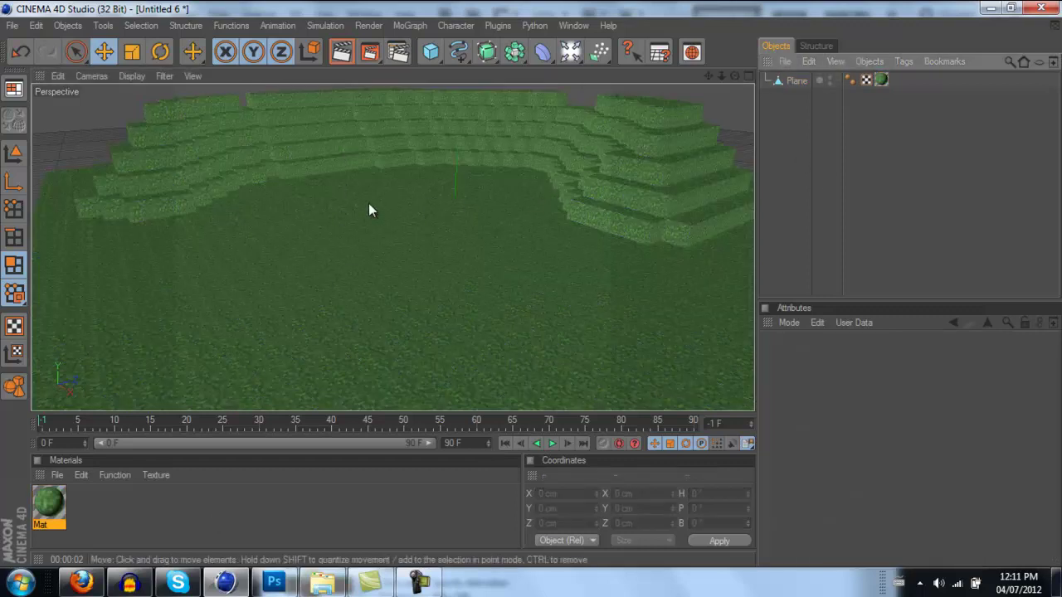
Step: Select the Plane's lowest row of vertical terrace faces with Loop Selection
key("u")
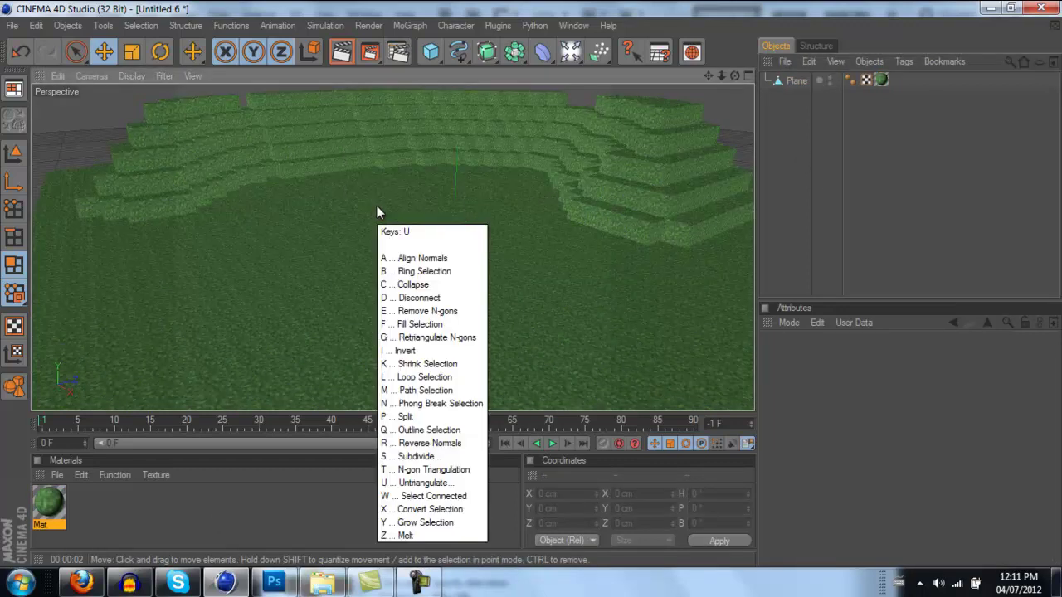
key("l")
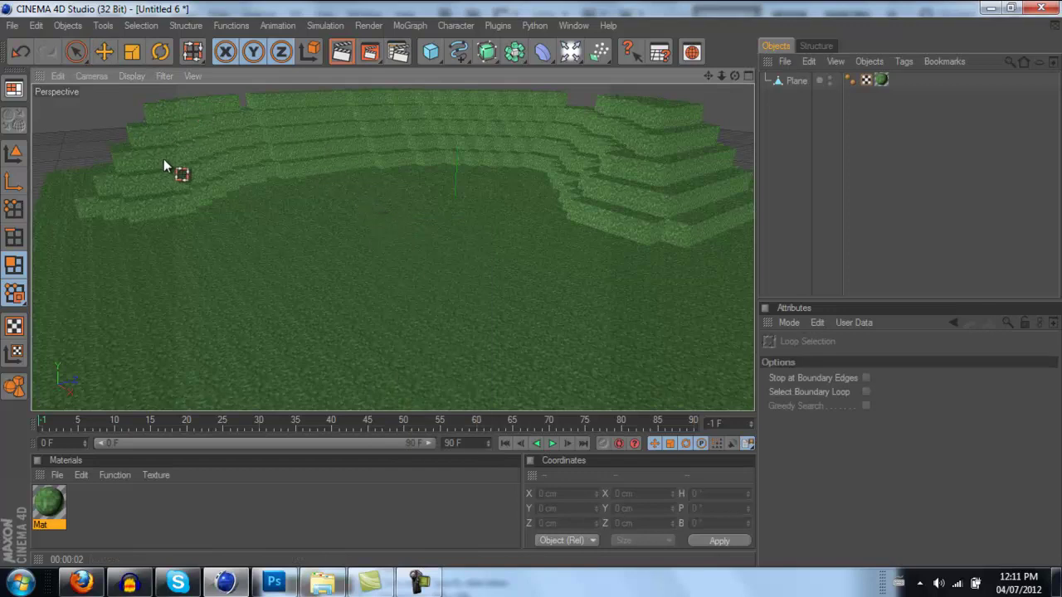
left_click(798, 80)
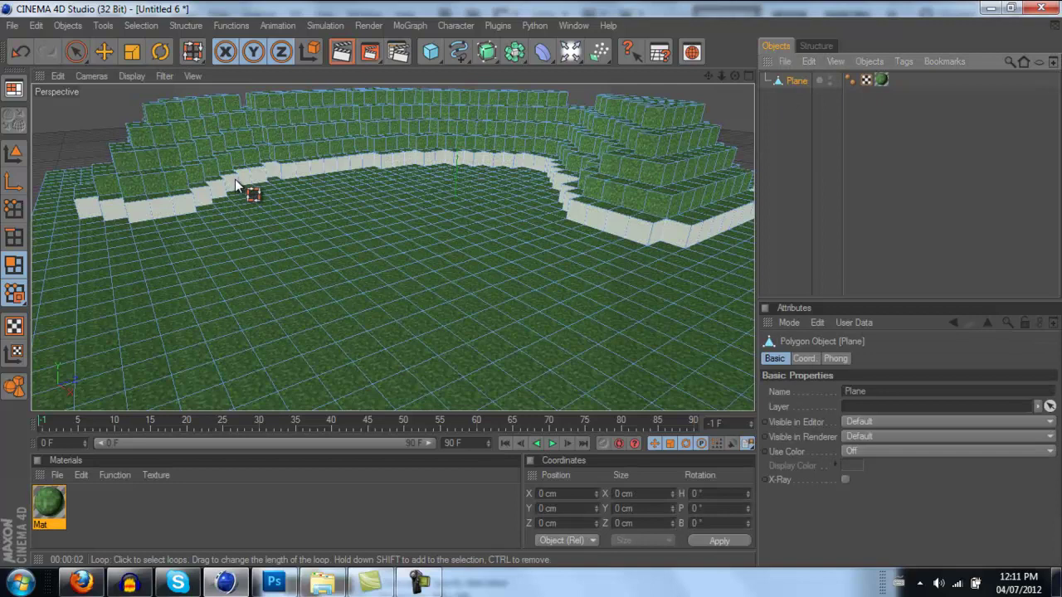
left_click(235, 180)
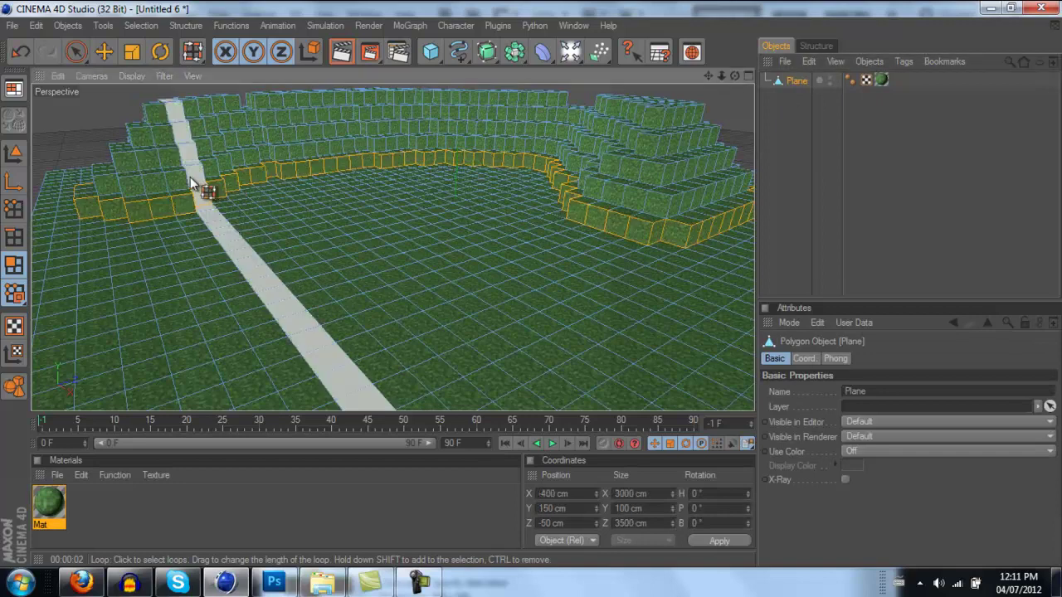
Step: Add the second, third and fourth rows of vertical terrace faces to the loop selection, undoing any stray loop
left_click(193, 175, "shift")
left_click(199, 149, "shift")
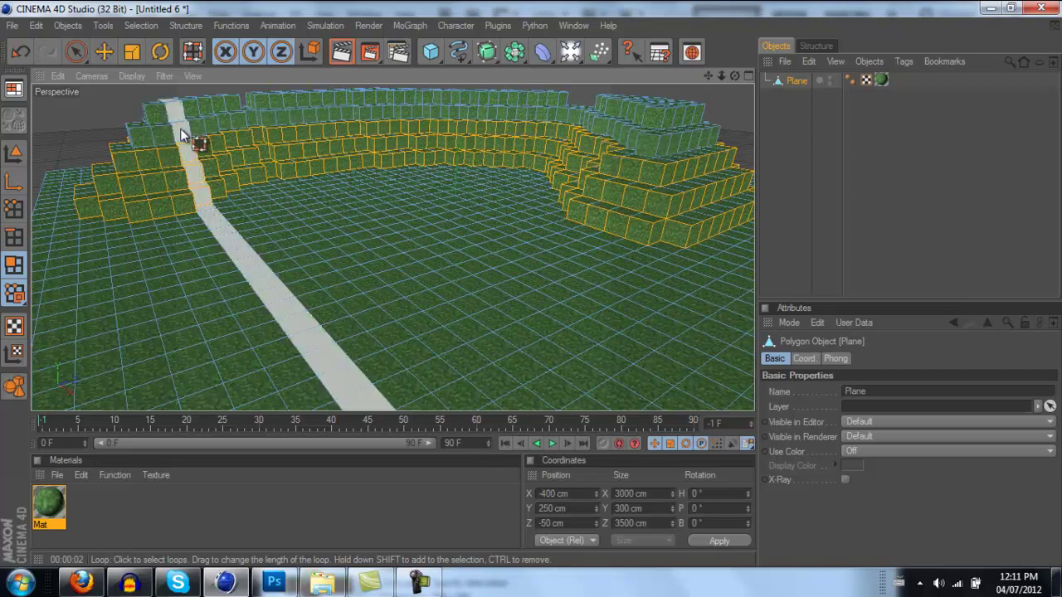
left_click(184, 130)
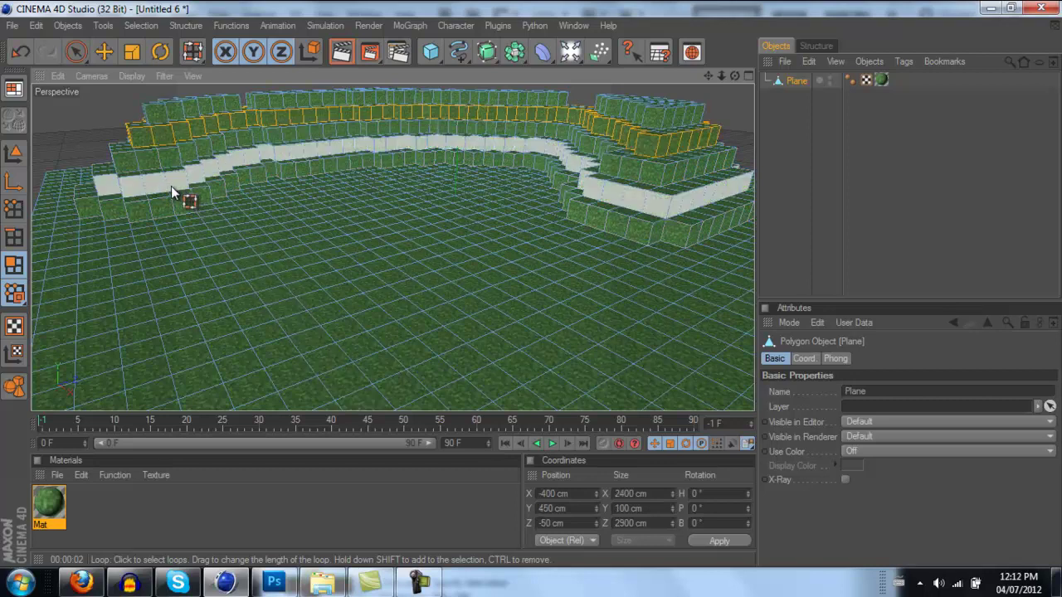
key("ctrl+z")
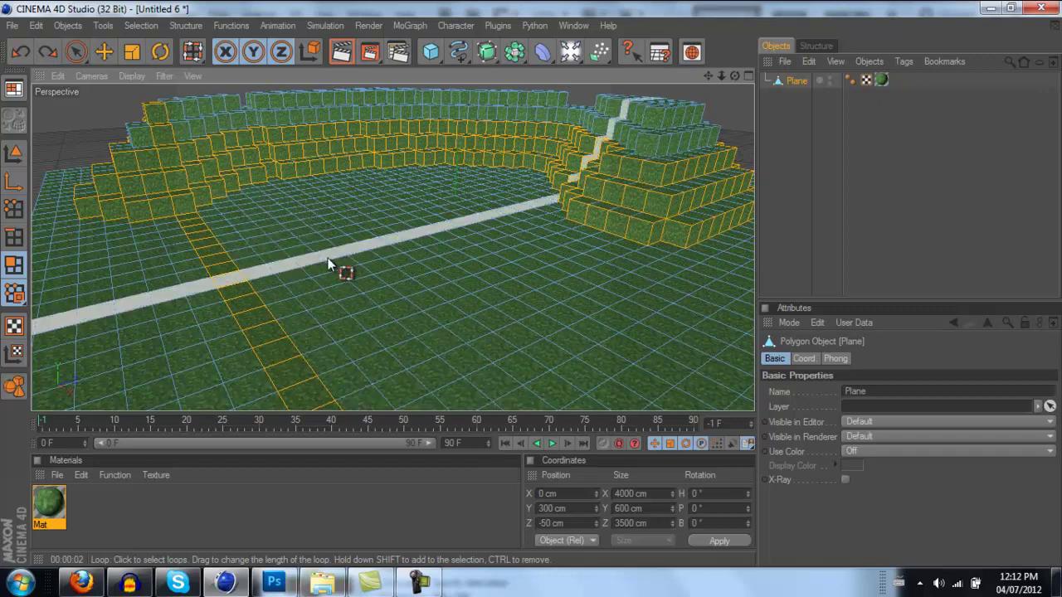
left_click(203, 183)
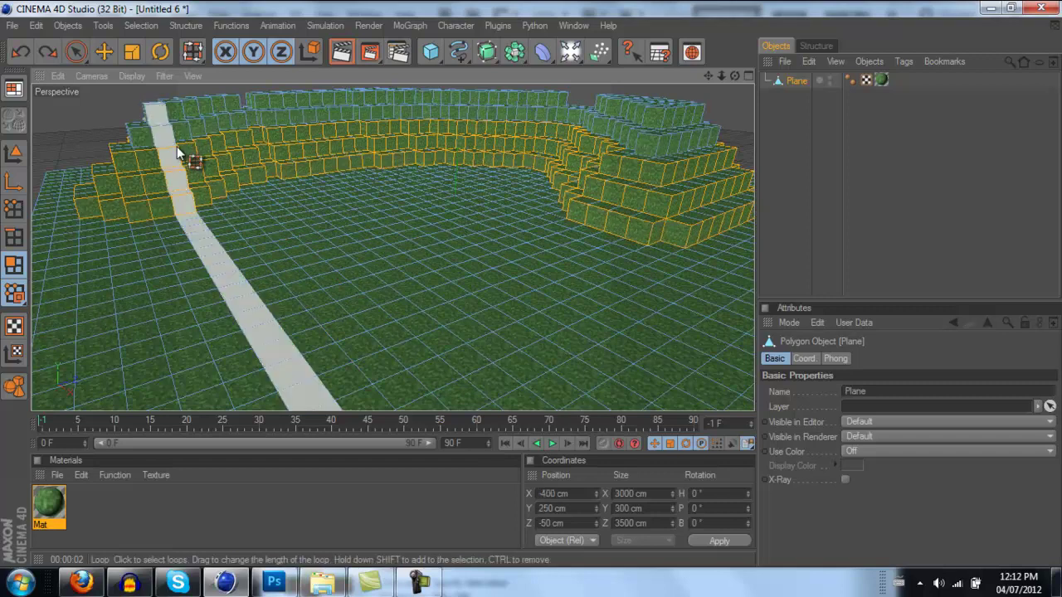
left_click(173, 133, "shift")
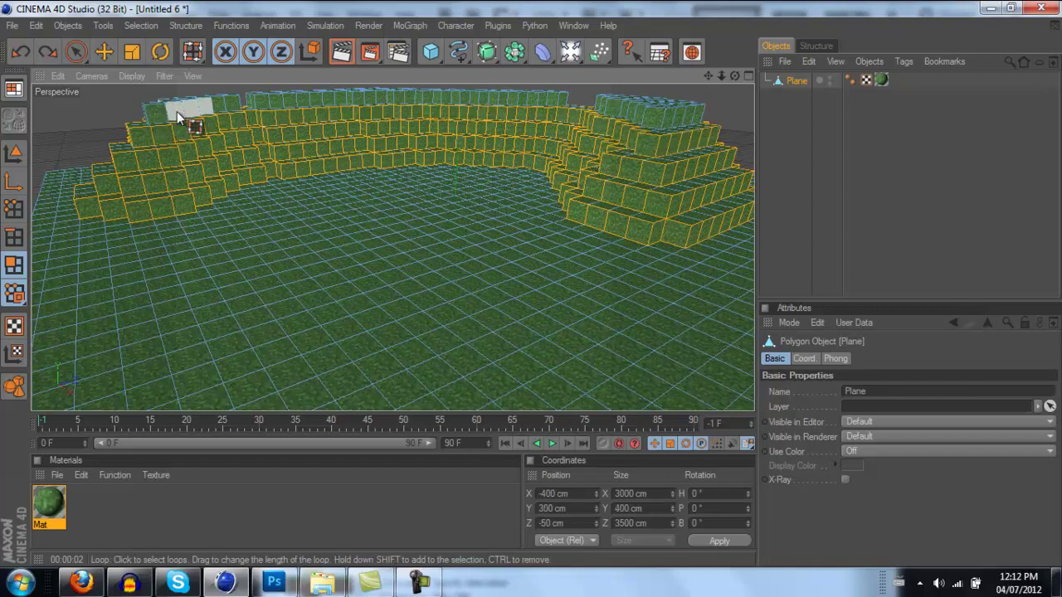
Step: Add all sections of the topmost terrace row and the base slab's outer side faces to the loop selection
left_click(223, 101, "shift")
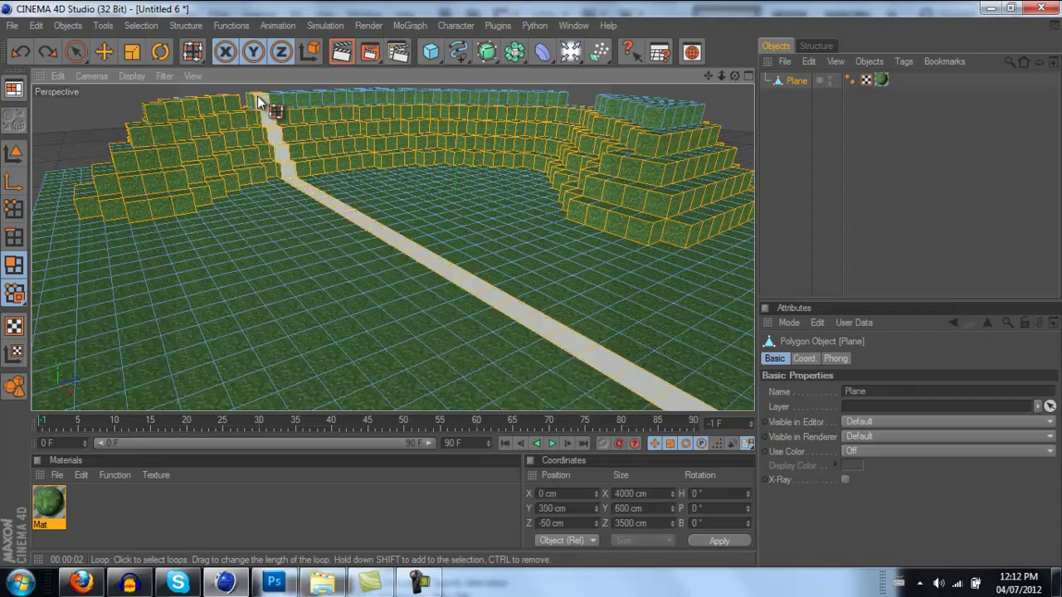
left_click(307, 107, "shift")
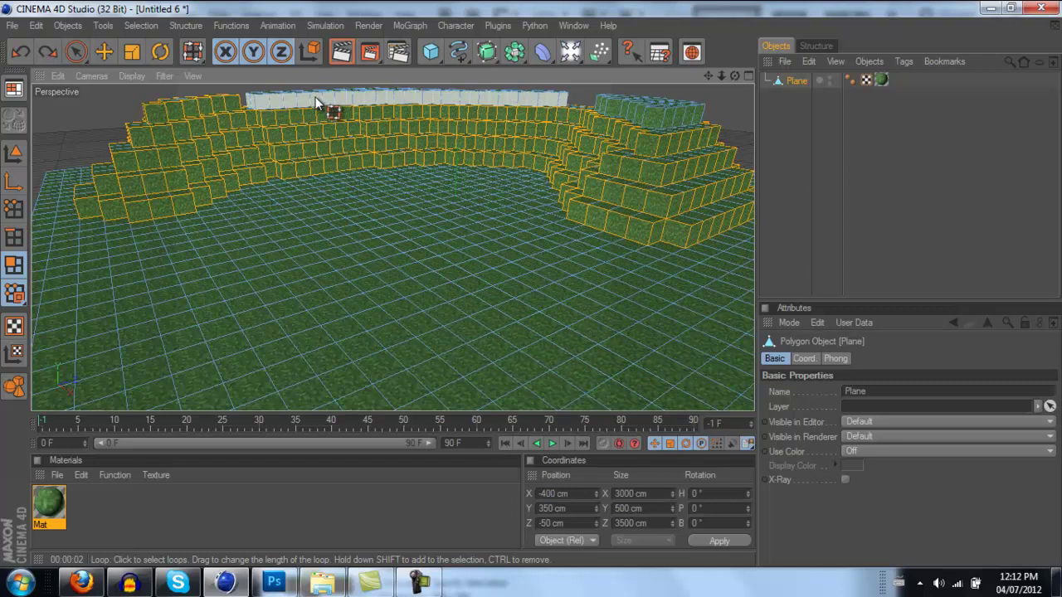
left_click(624, 110, "shift")
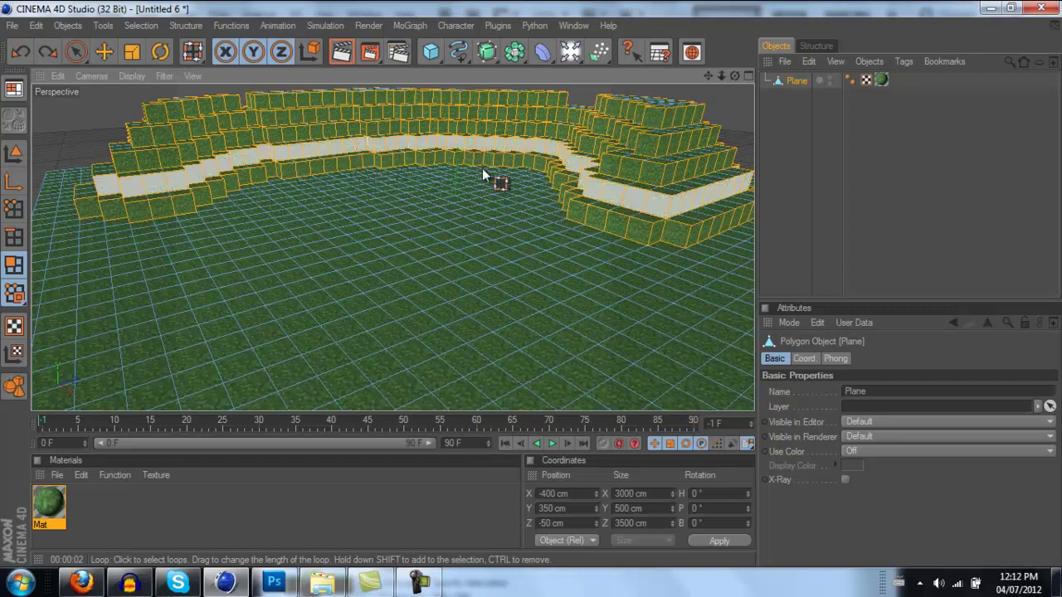
scroll(233, 186, "down", 5)
scroll(233, 185, "down", 3)
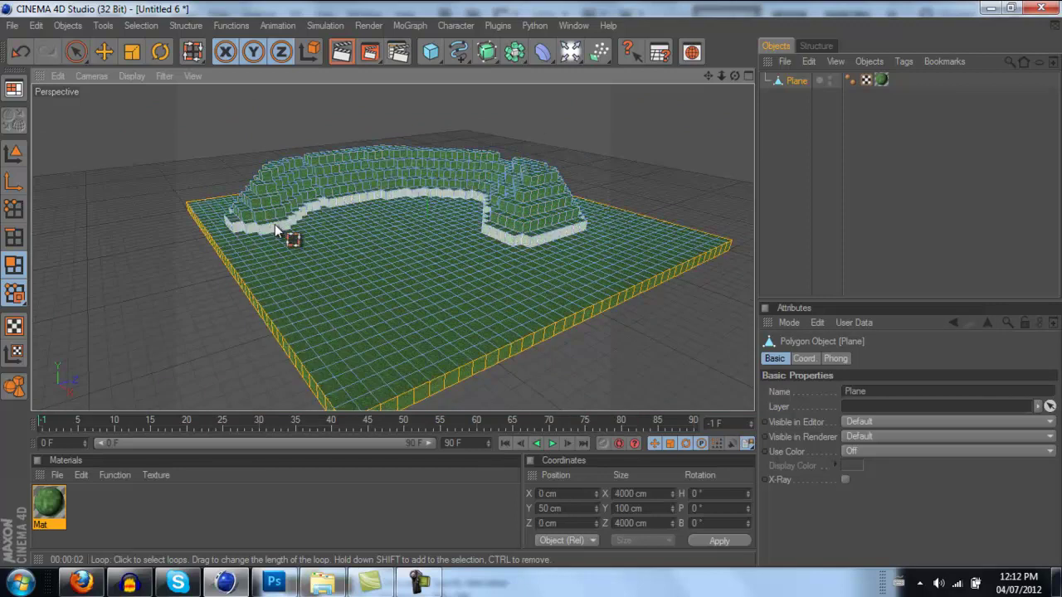
left_click(255, 306, "shift")
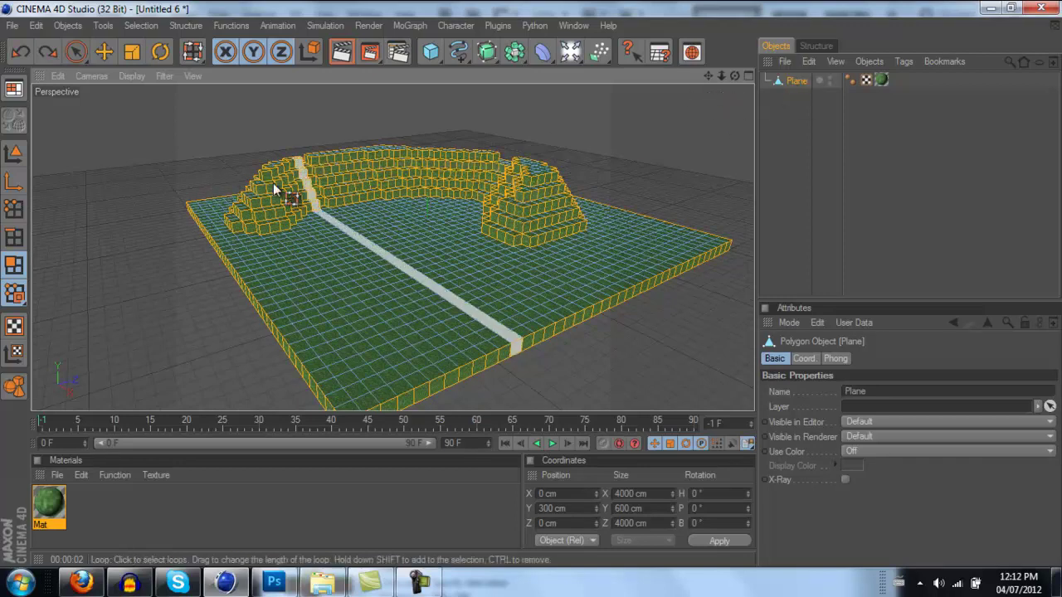
left_click_drag(202, 199, 532, 291, "alt")
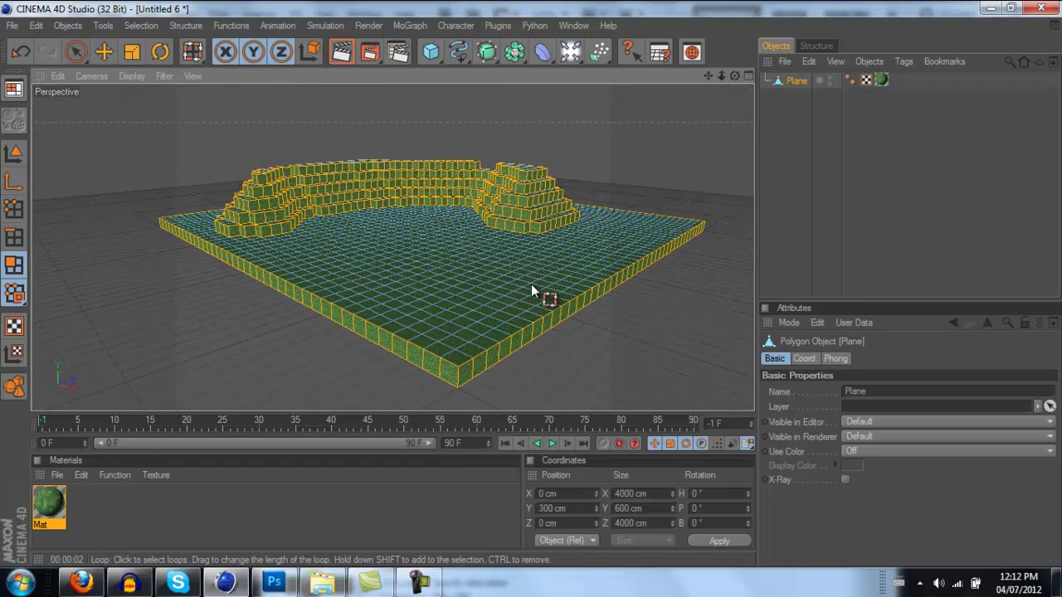
Step: Create a new material and load Grass side.psd as its Color texture
double_click(91, 514)
double_click(48, 508)
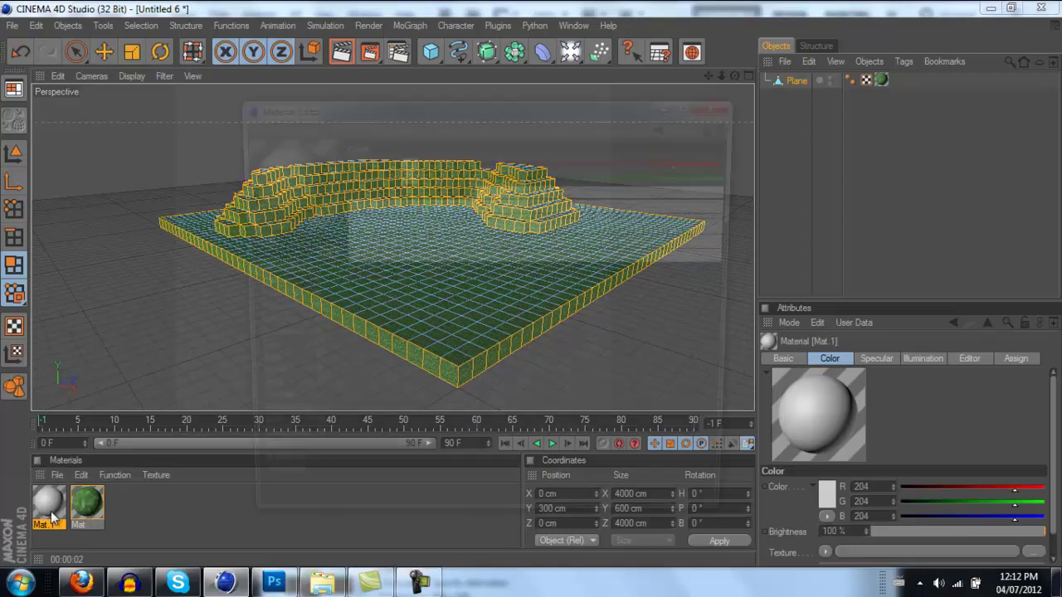
left_click(429, 225)
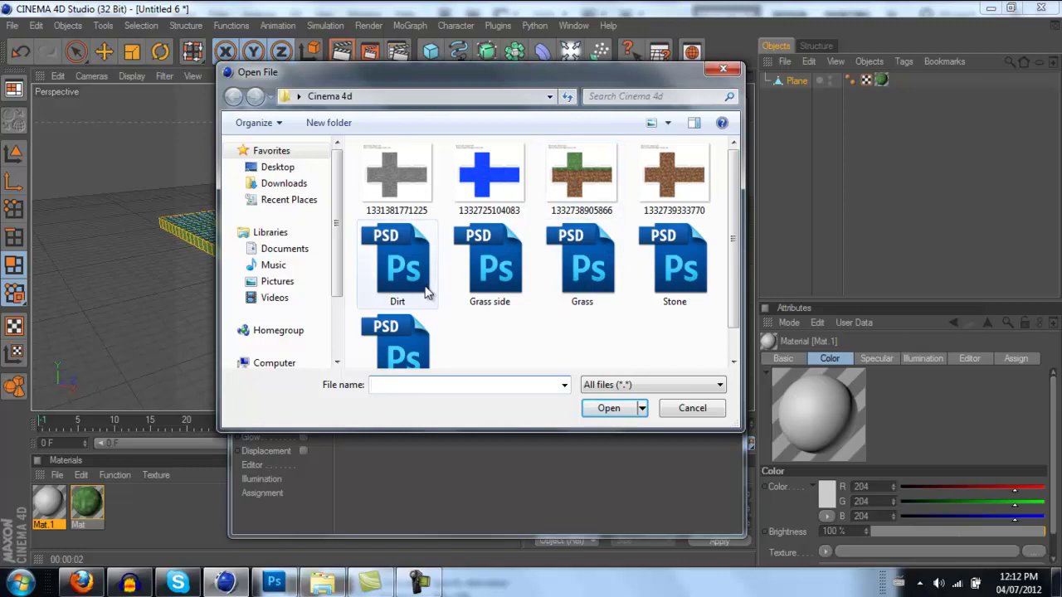
left_click(497, 275)
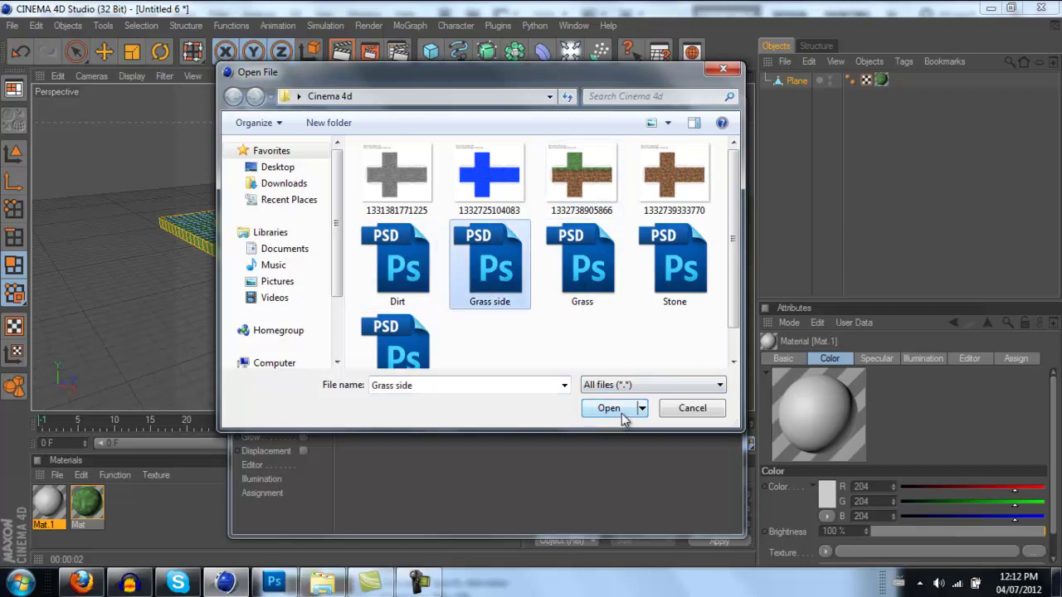
left_click(609, 409)
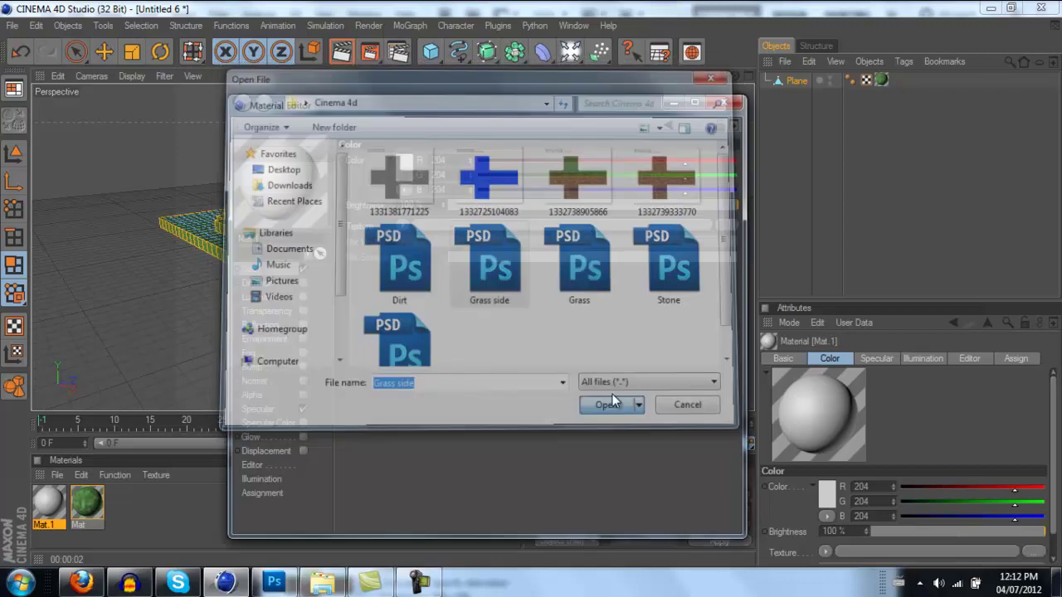
left_click(553, 344)
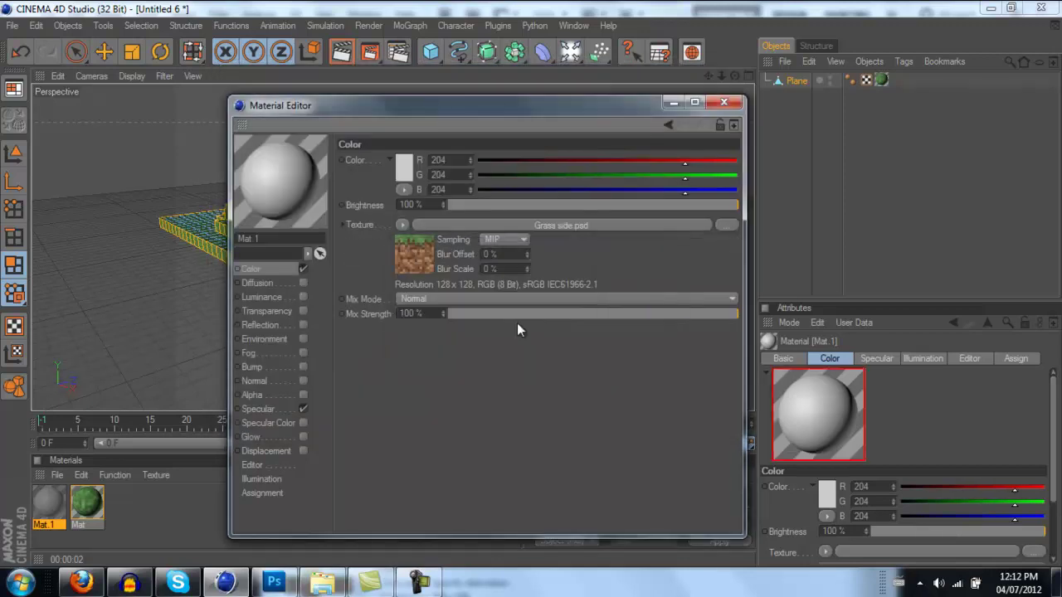
Step: Set the grass side texture's sampling to None, disable the material's Specular channel and close the Material Editor
left_click(488, 240)
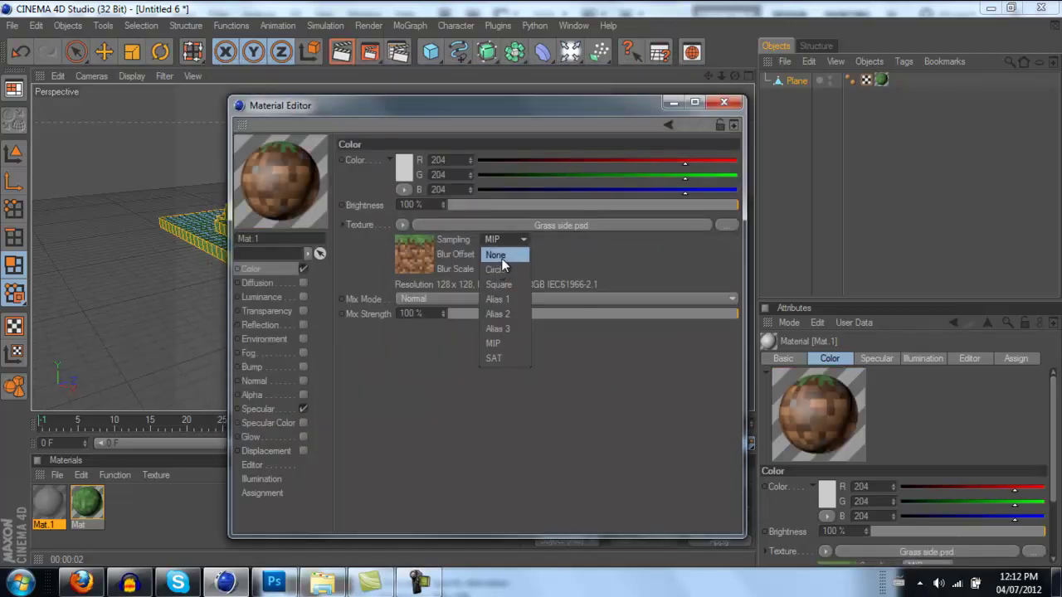
left_click(498, 255)
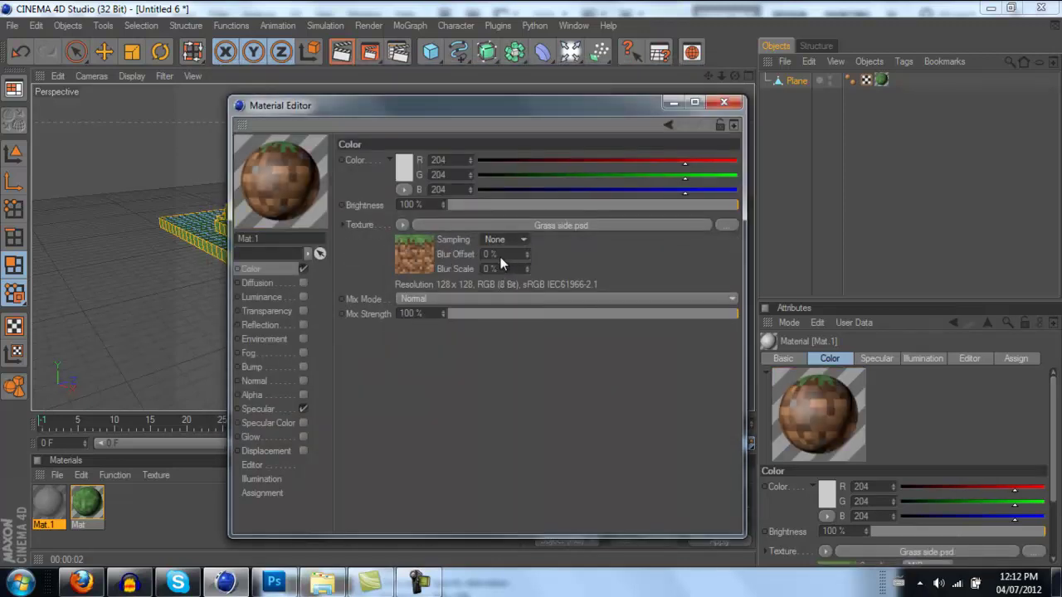
left_click(302, 409)
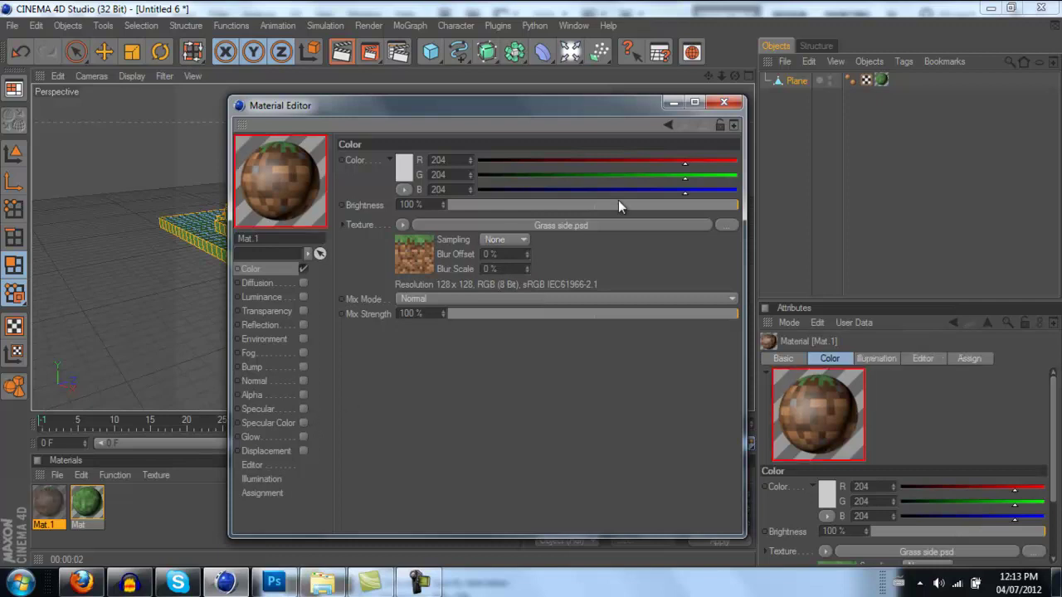
left_click(731, 105)
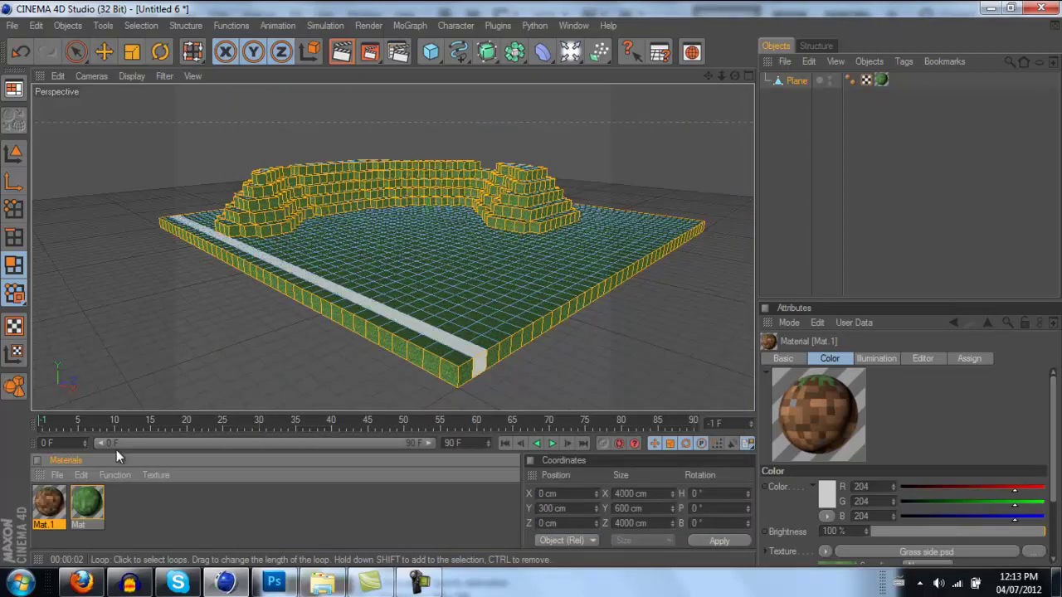
Step: Apply the grass side material to the selected vertical faces and set its texture projection to Cubic
left_click_drag(45, 507, 225, 257)
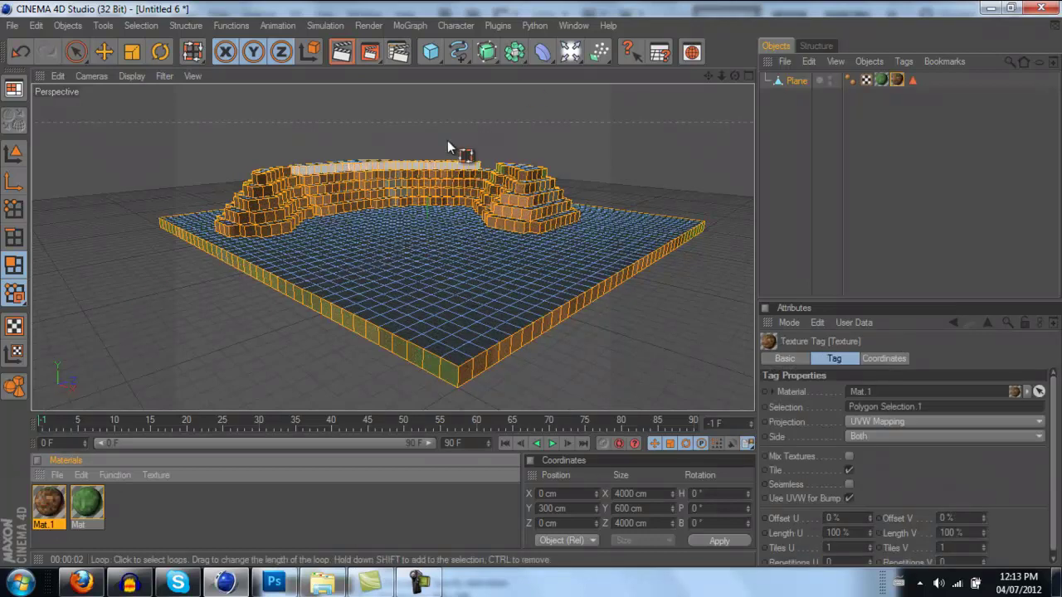
left_click(879, 422)
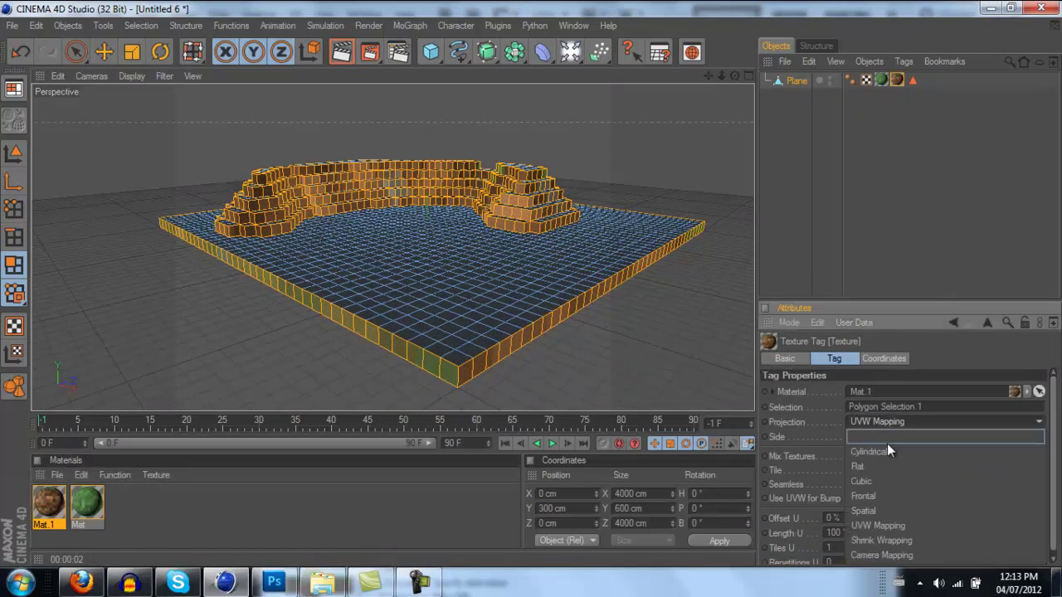
left_click(862, 481)
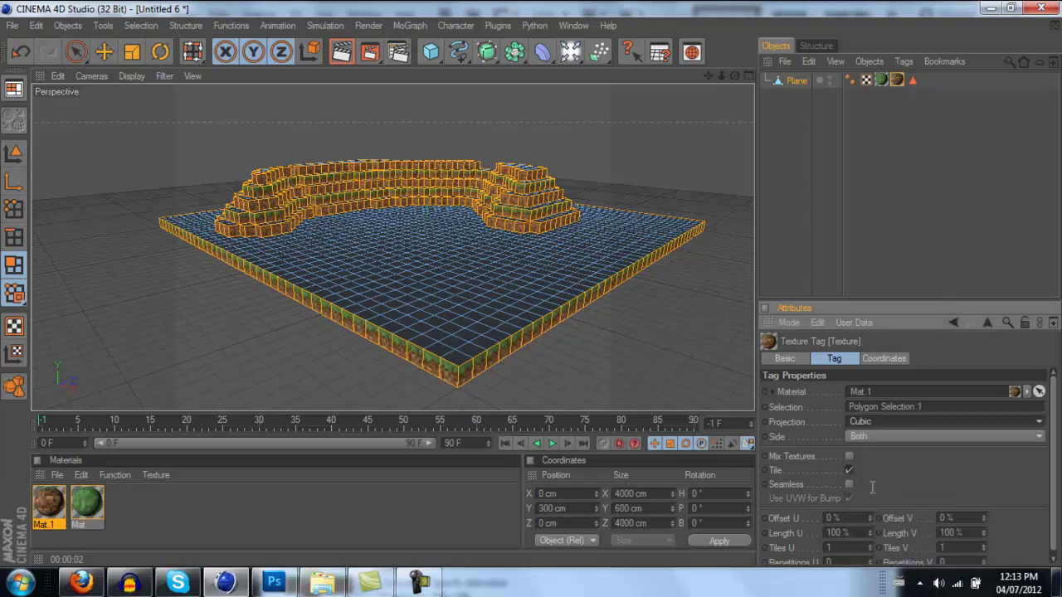
Step: Set the grass side texture's tiles to 2 in both U and V, and deselect the side faces
double_click(832, 549)
left_click(944, 547)
type("2")
key("Return")
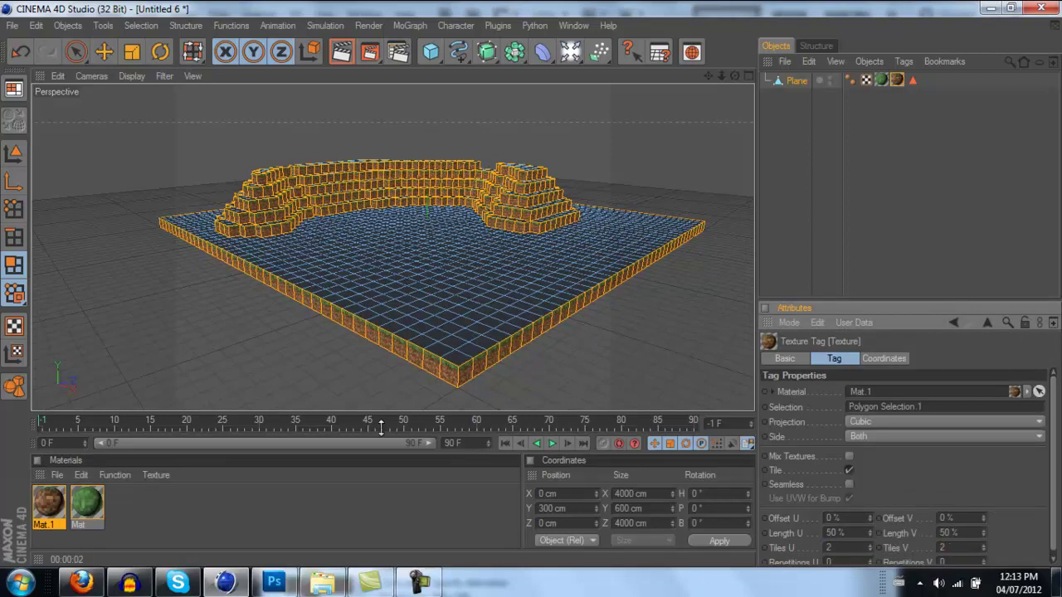
left_click(112, 335)
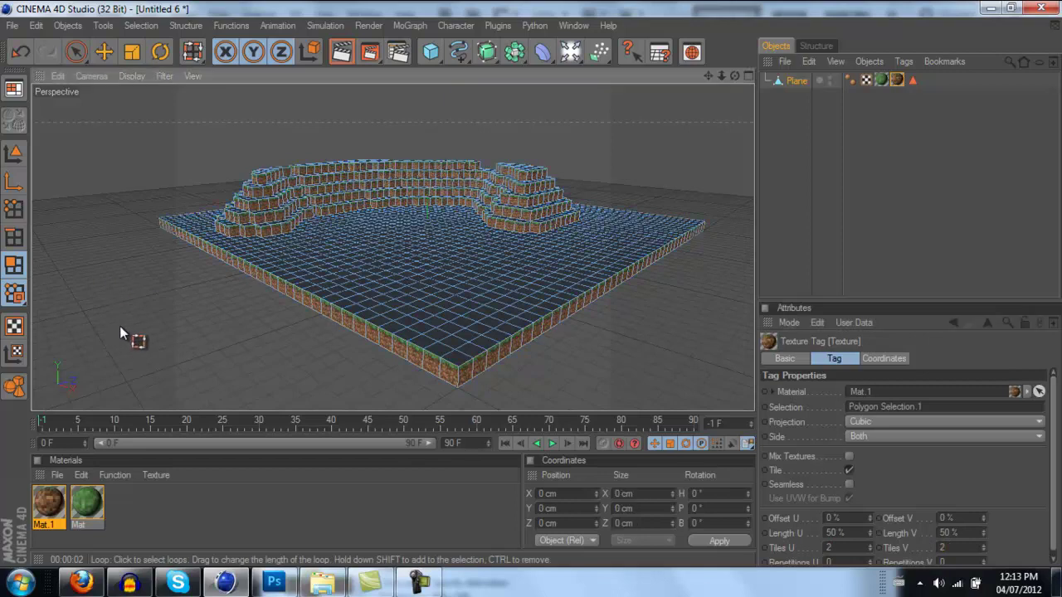
Step: Deselect the Plane and render the view to check the grass top and side textures
left_click(103, 51)
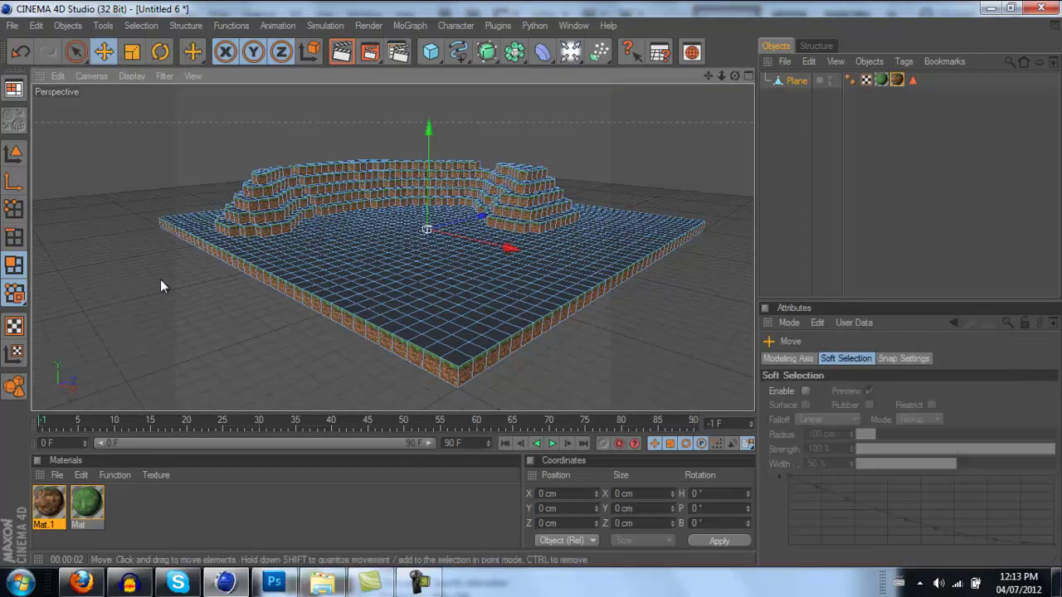
left_click(327, 249)
left_click(494, 296)
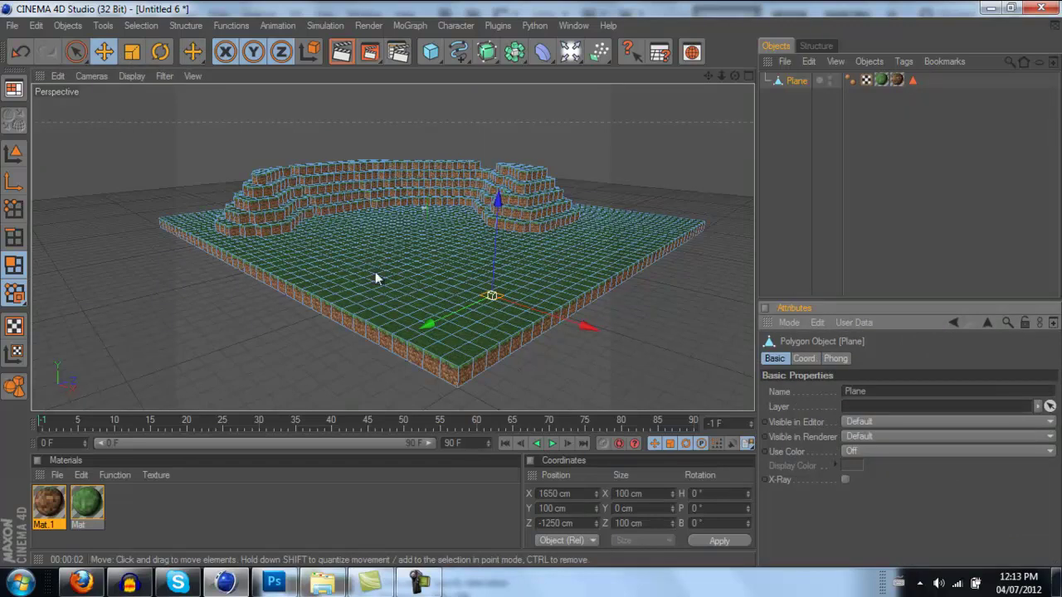
left_click_drag(155, 288, 531, 283, "alt")
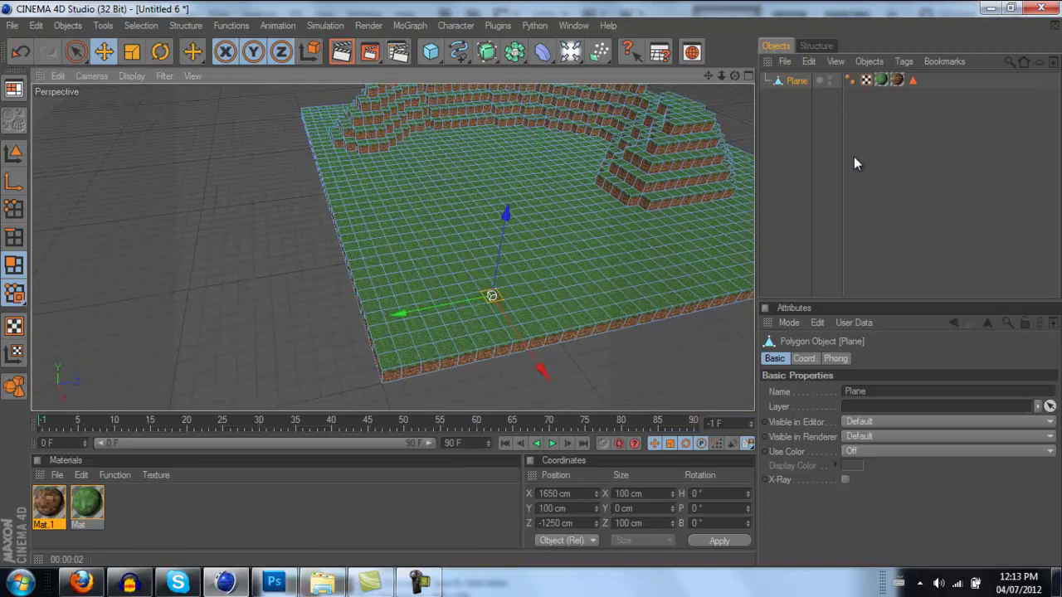
left_click(795, 91)
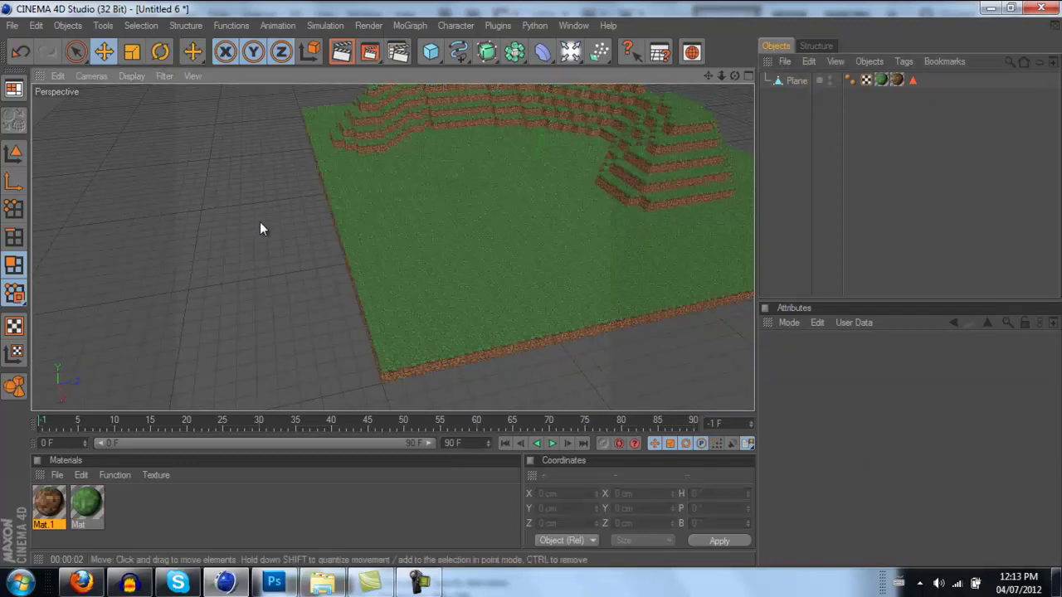
key("ctrl+r")
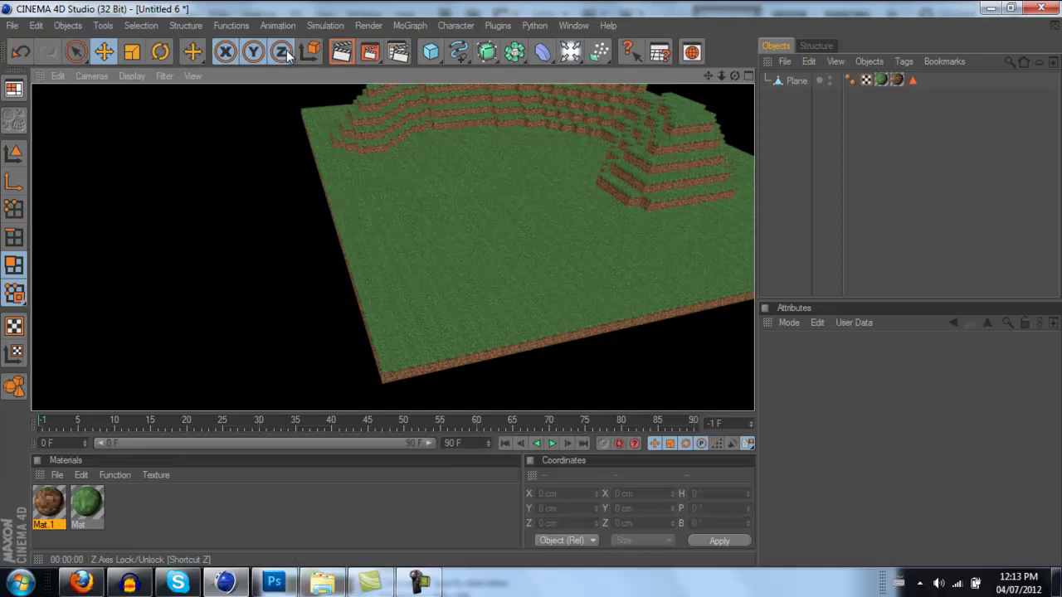
left_click(151, 256)
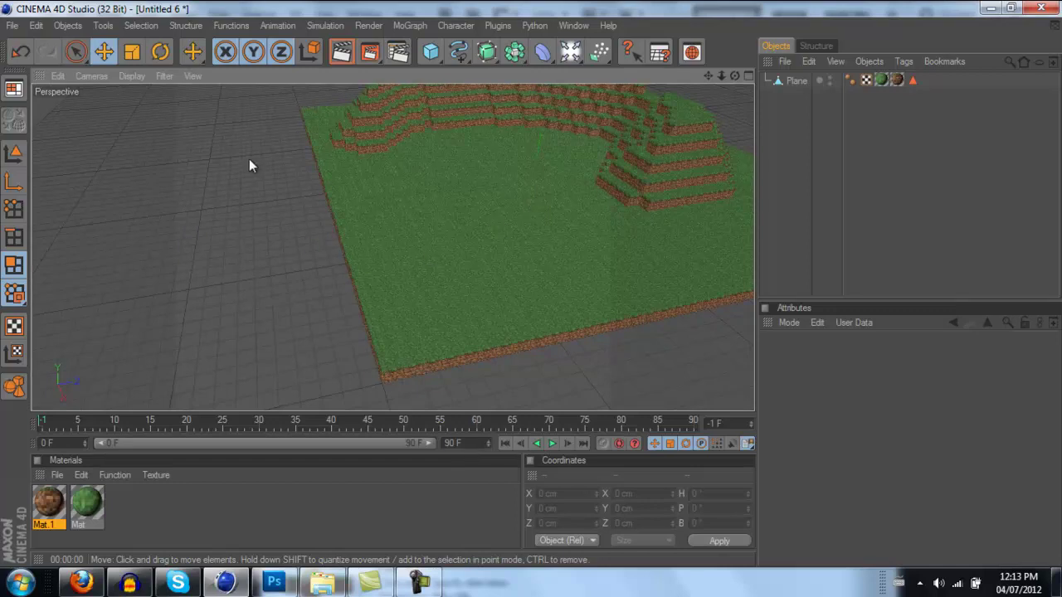
left_click(419, 587)
left_click(420, 588)
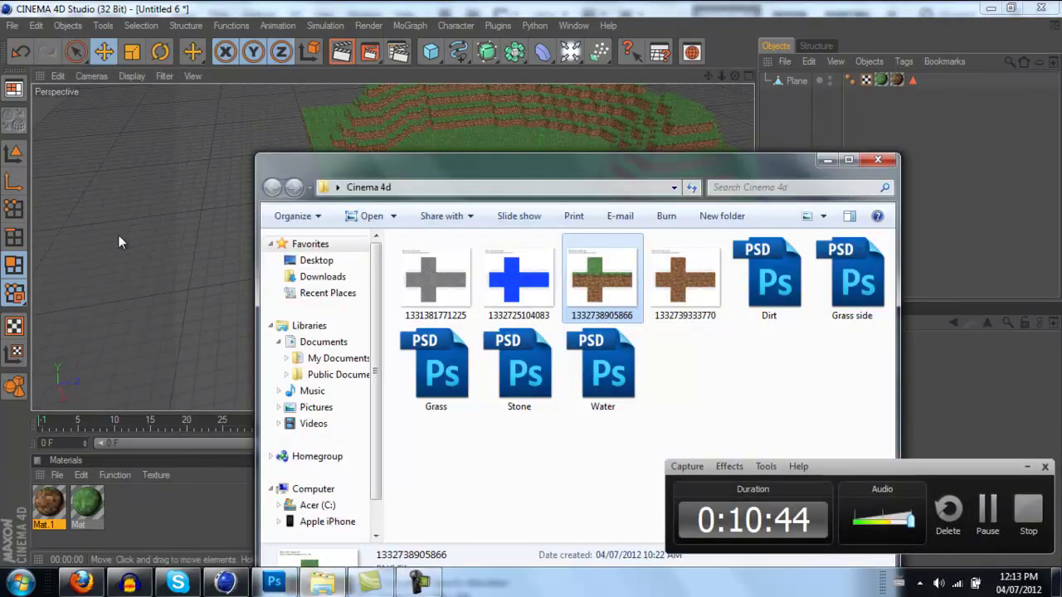
left_click(213, 4)
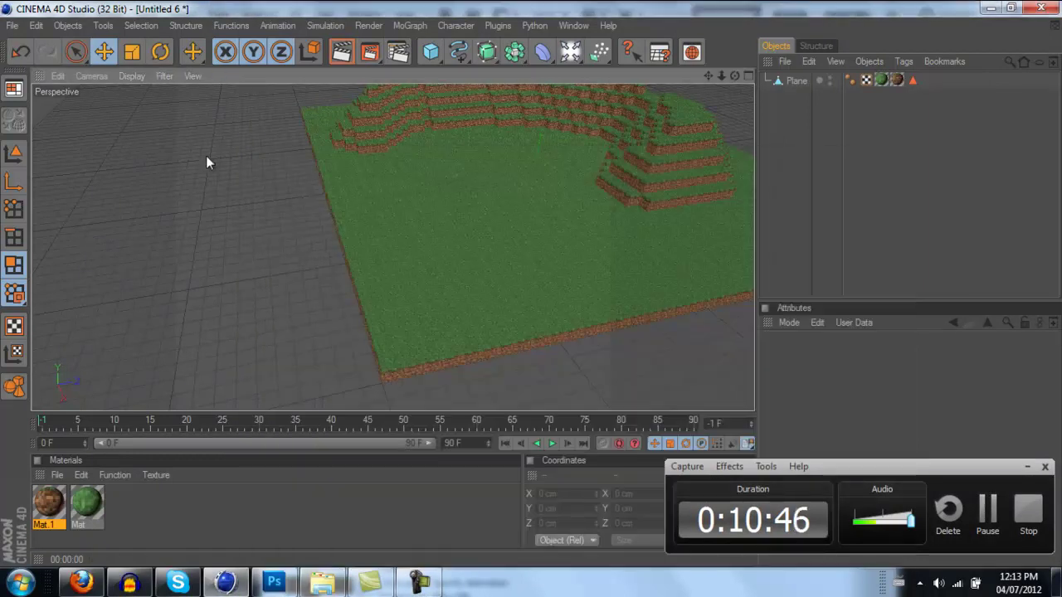
left_click(1027, 467)
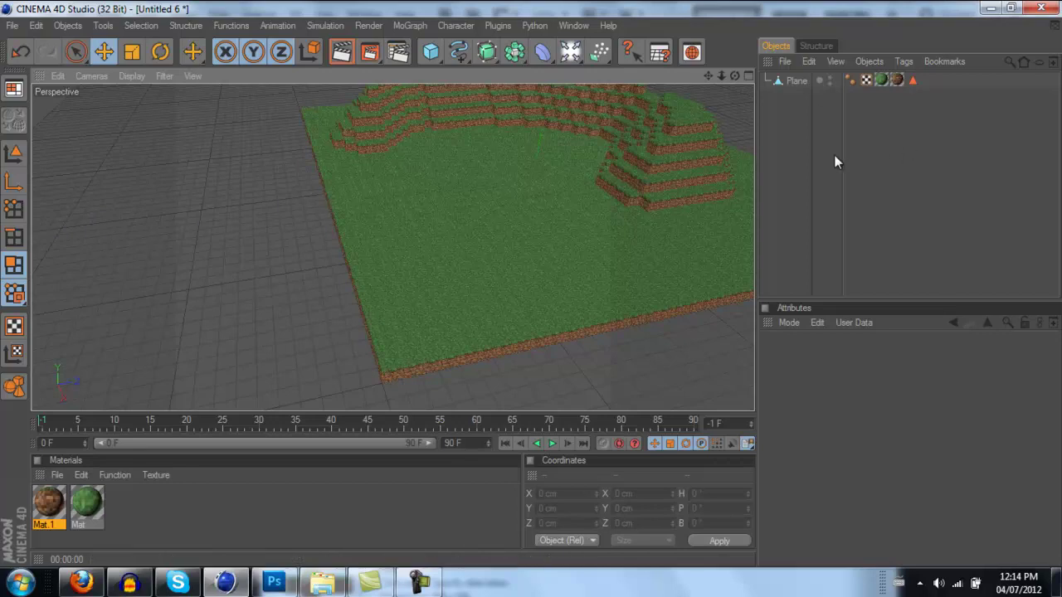
Step: Select a rounded patch of grass polygons, about 1400 by 1000 cm, on the Plane's flat area with Live Selection
left_click(796, 81)
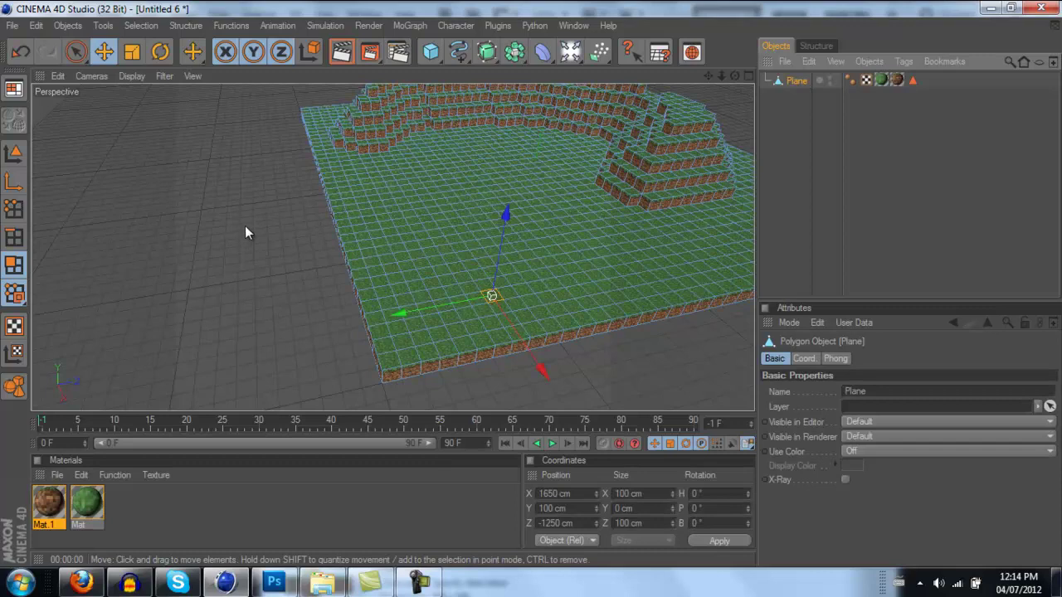
mouse_move(539, 282)
left_mouse_down("alt")
mouse_move(531, 285)
mouse_move(548, 275)
mouse_move(531, 284)
mouse_move(540, 282)
left_mouse_up("alt")
left_click_drag(271, 263, 531, 283, "alt")
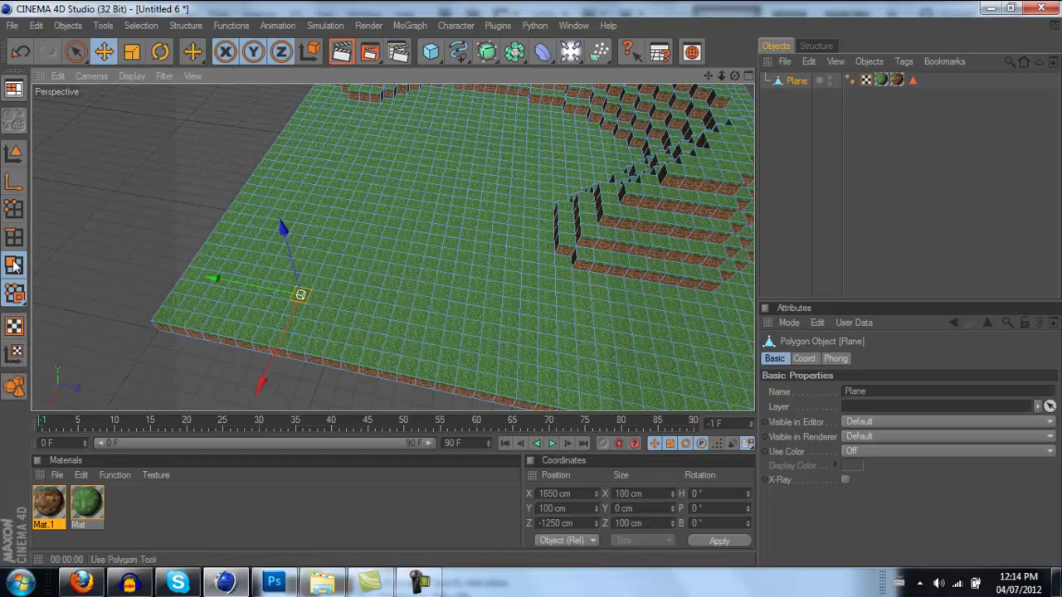
left_click(76, 53)
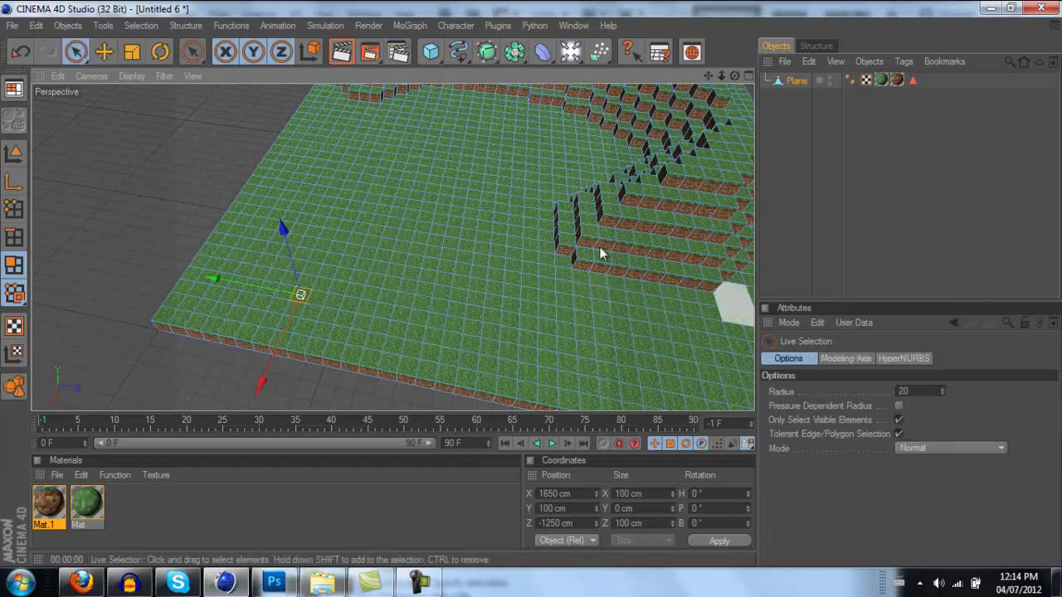
mouse_move(382, 243)
left_mouse_down()
mouse_move(379, 179)
mouse_move(446, 166)
mouse_move(474, 195)
mouse_move(457, 240)
mouse_move(410, 242)
mouse_move(406, 199)
mouse_move(439, 195)
mouse_move(431, 229)
left_mouse_up()
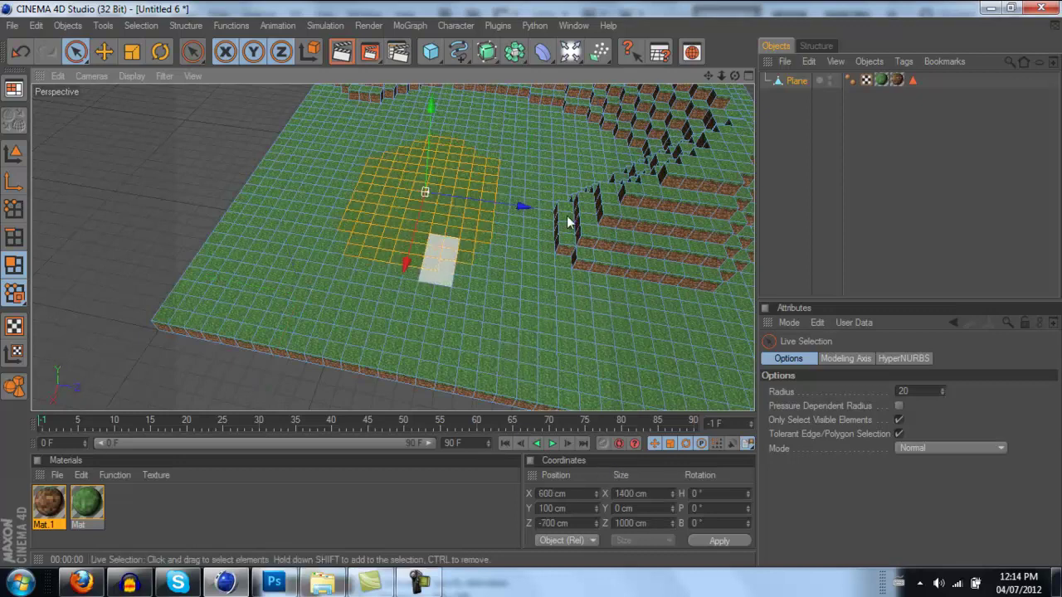
Step: Extrude the selected grass patch with an offset of -100 cm to sink it into a pit
right_click(426, 237)
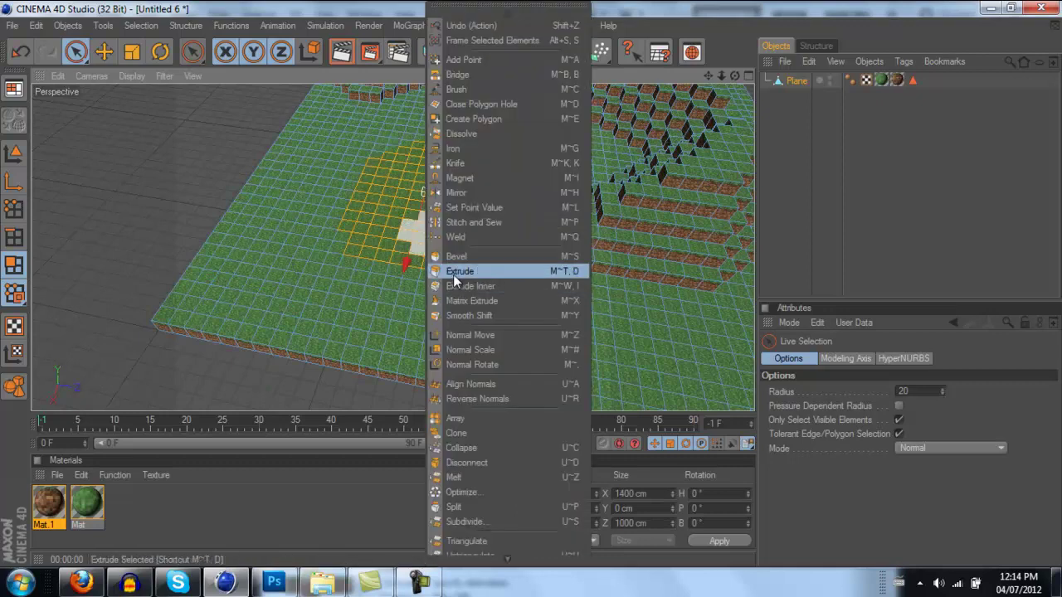
left_click(461, 272)
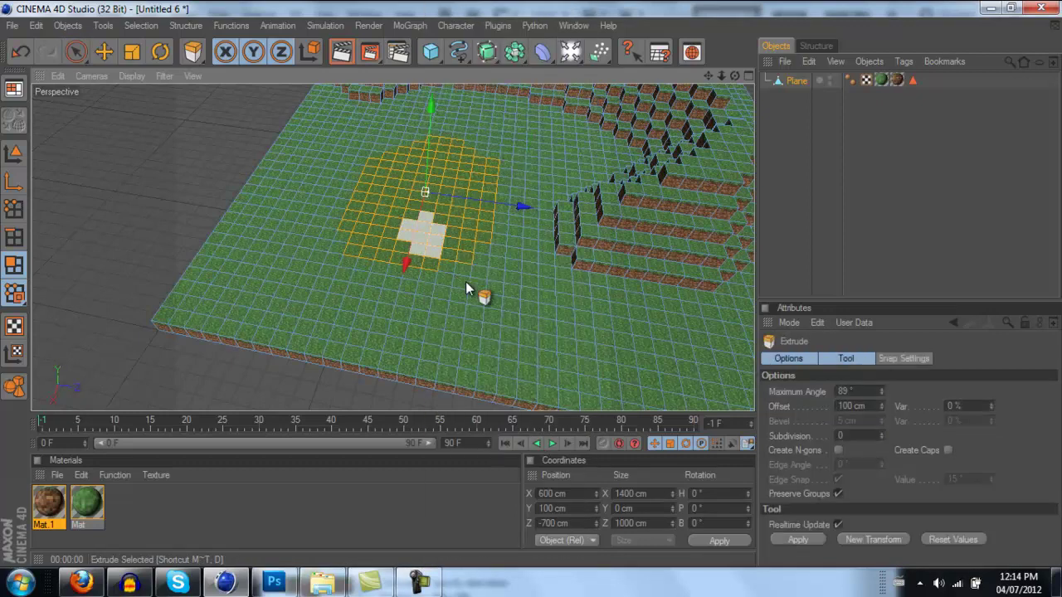
left_click(838, 406)
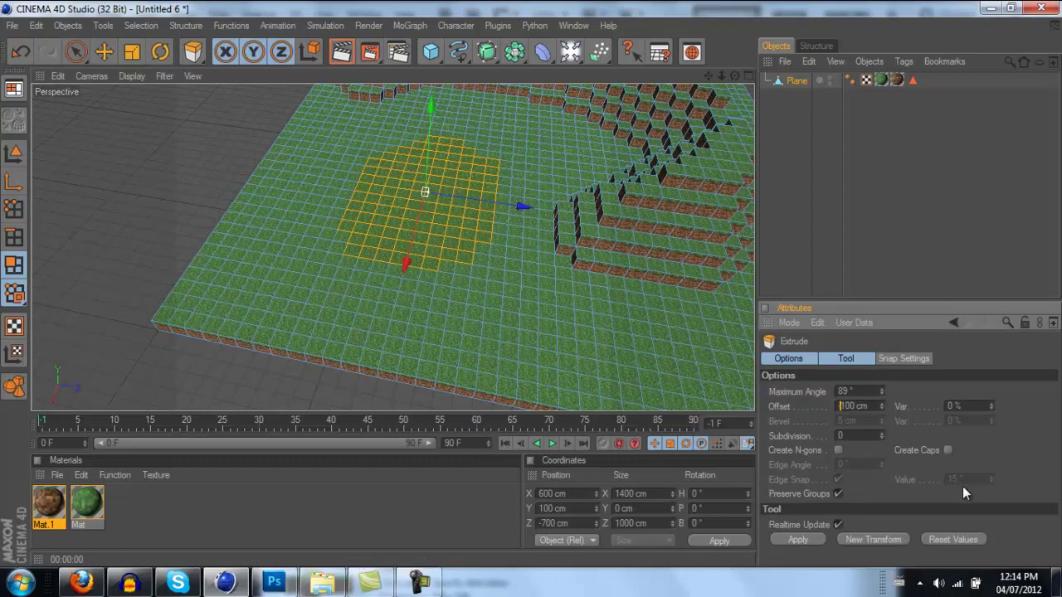
type("-")
key("Return")
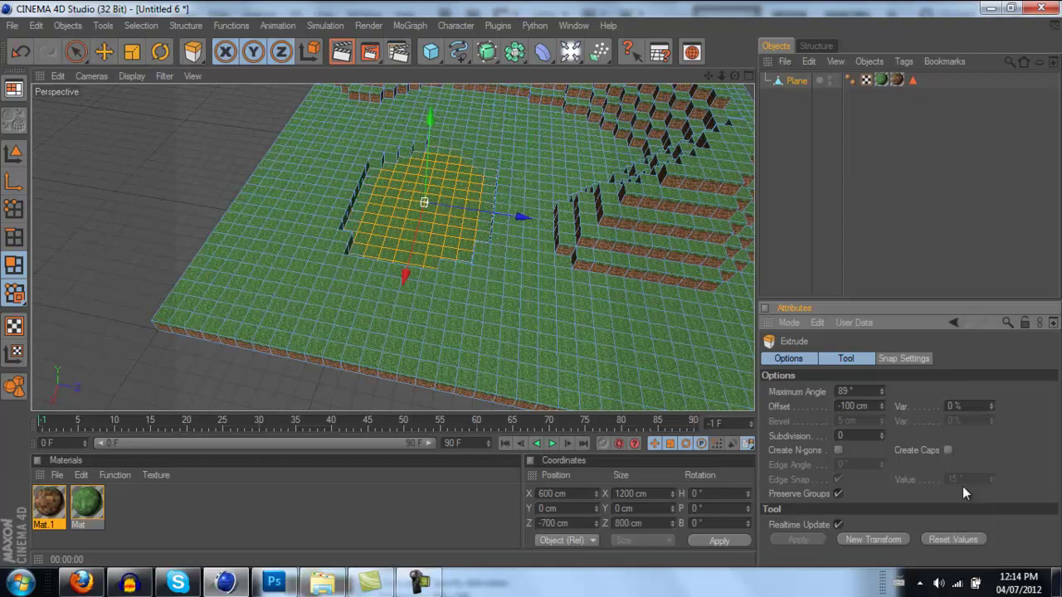
Step: Try a second -100 cm extrusion of the pit floor and undo it
left_click(864, 408)
key("Return")
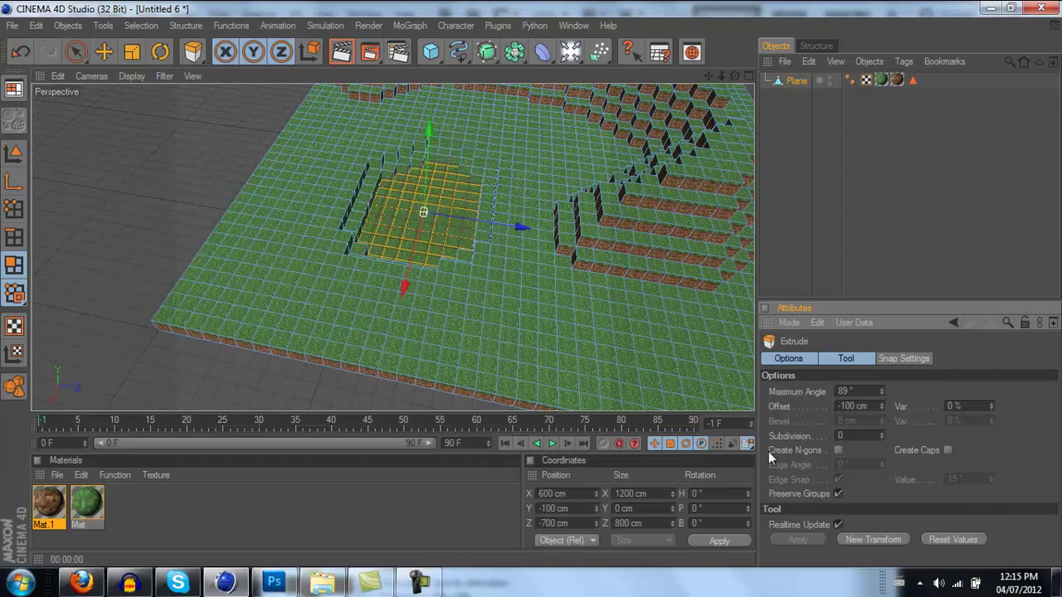
key("ctrl+z")
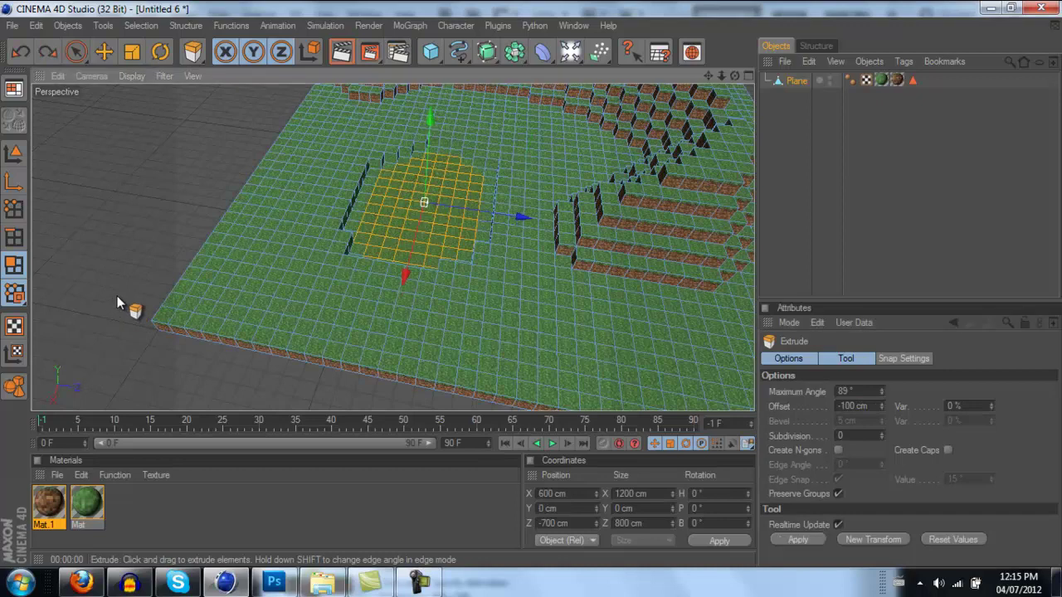
Step: Deselect the pit floor and select the ring of vertical wall faces around the pit with Loop Selection
left_click(76, 53)
left_click(128, 124)
left_click(104, 55)
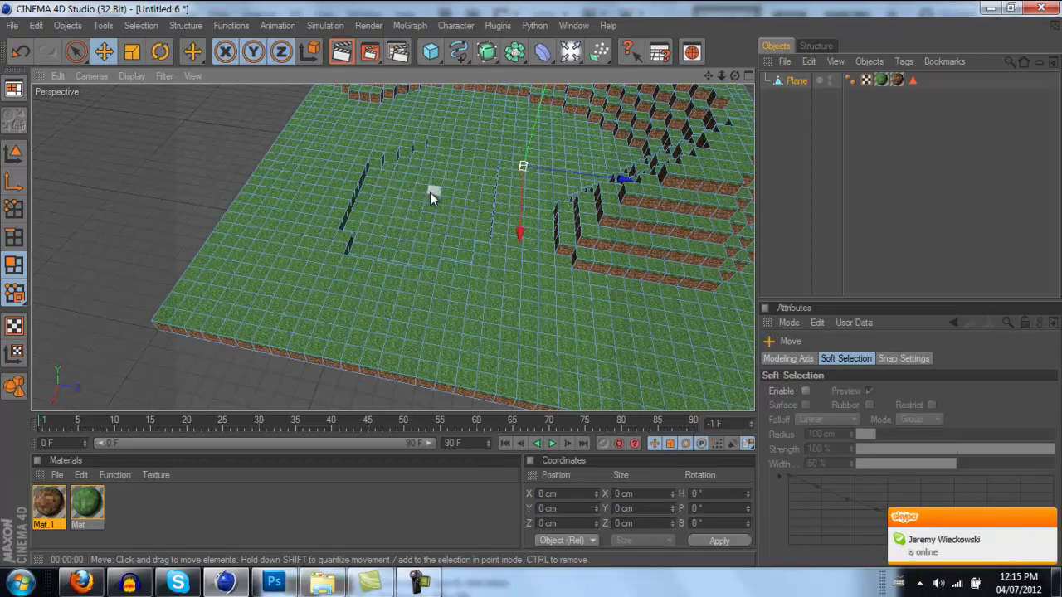
key("u")
key("l")
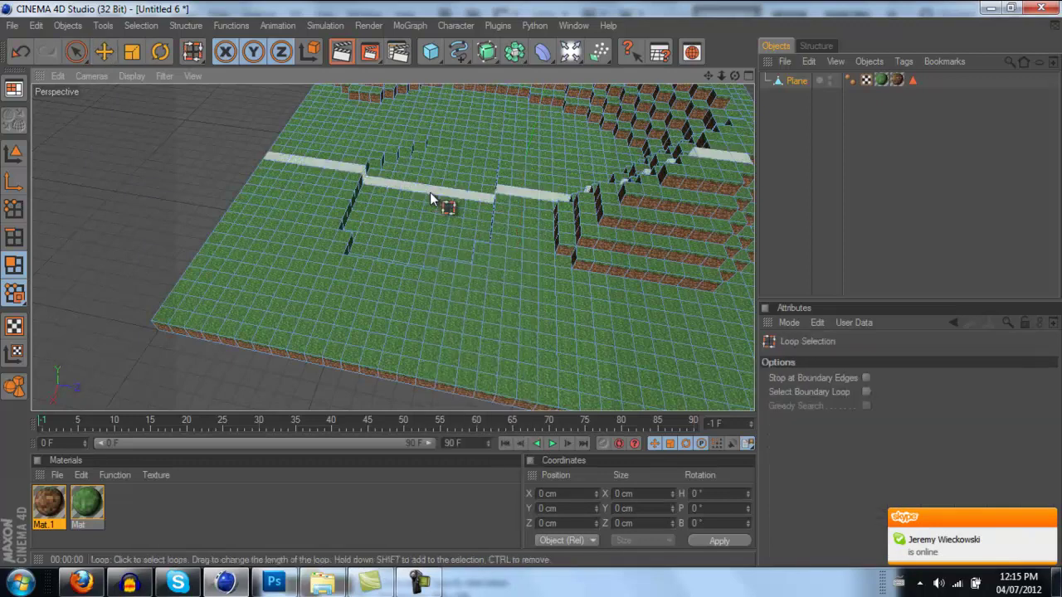
left_click(379, 164)
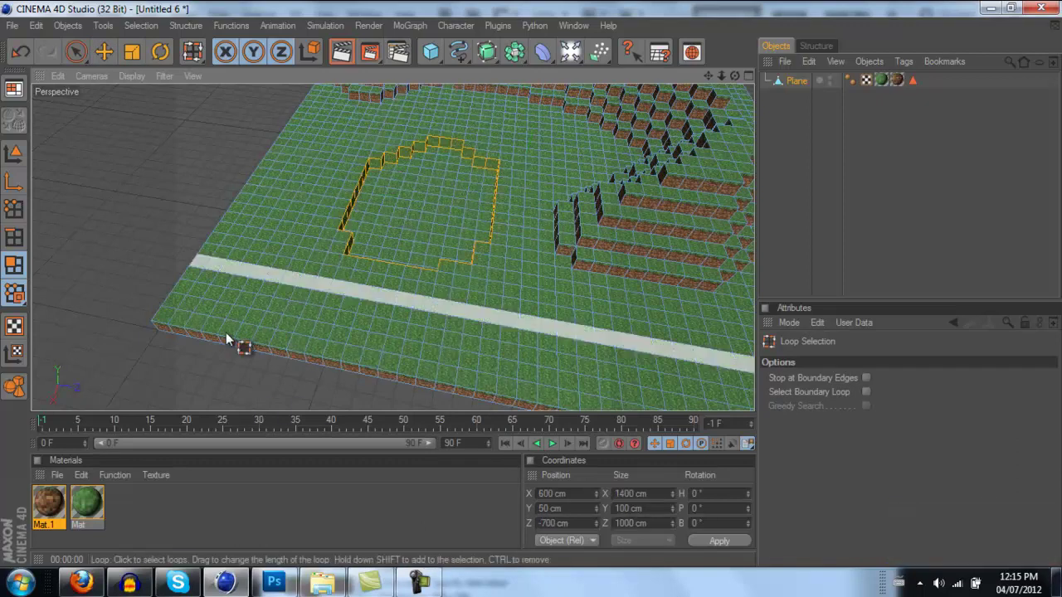
Step: Apply the grass side material Mat.1 to the selected pit walls and set its projection to Cubic
left_click_drag(66, 501, 236, 242)
left_click_drag(397, 154, 394, 155)
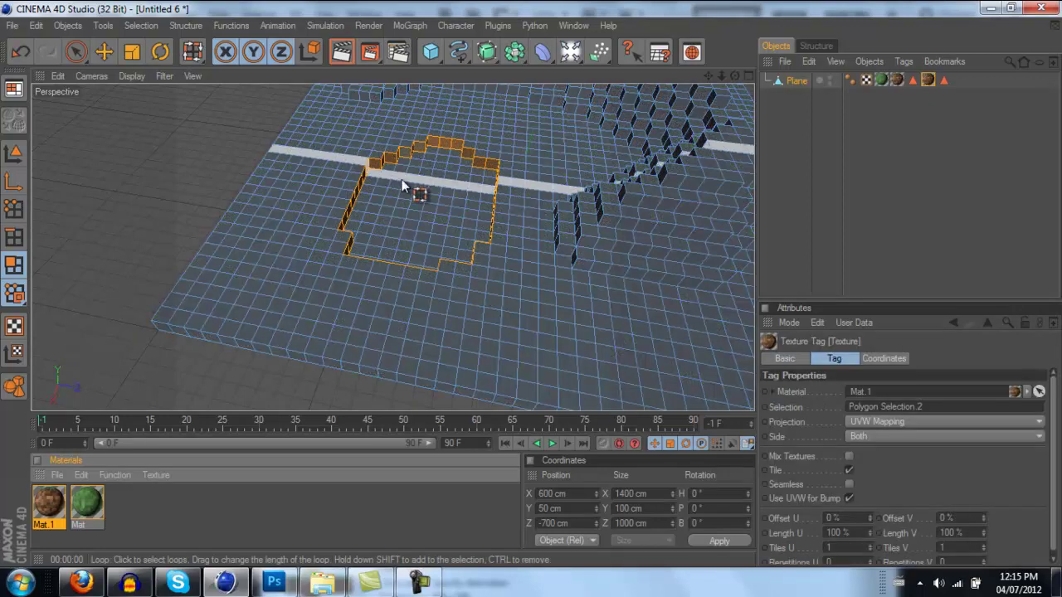
left_click(895, 421)
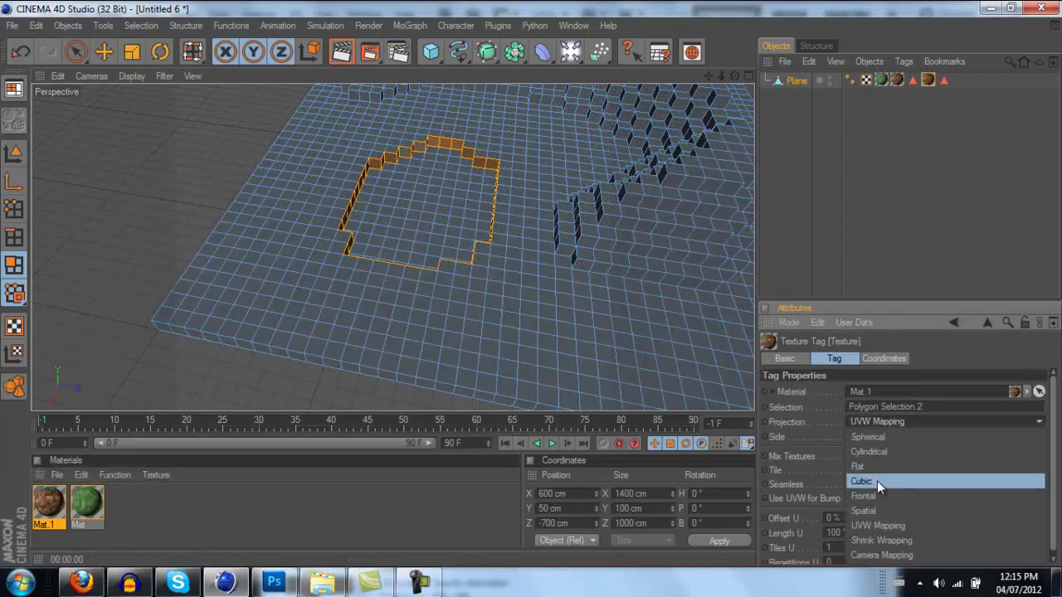
left_click(877, 481)
Step: Set the pit wall texture's tiles to 2 in both U and V, and deselect the wall faces
left_click(840, 548)
type("2")
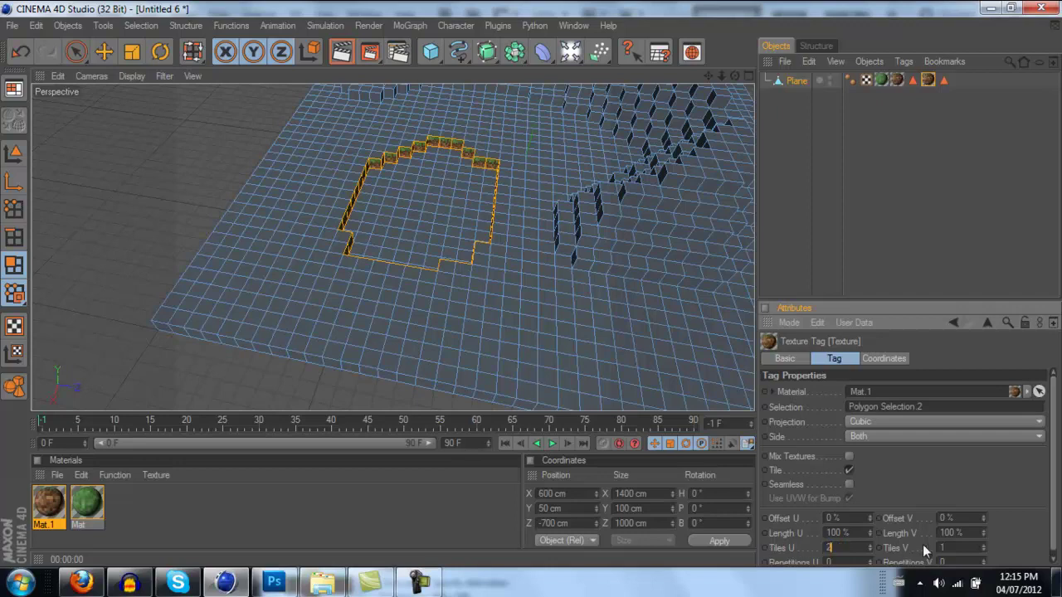
left_click(949, 547)
type("2")
key("Return")
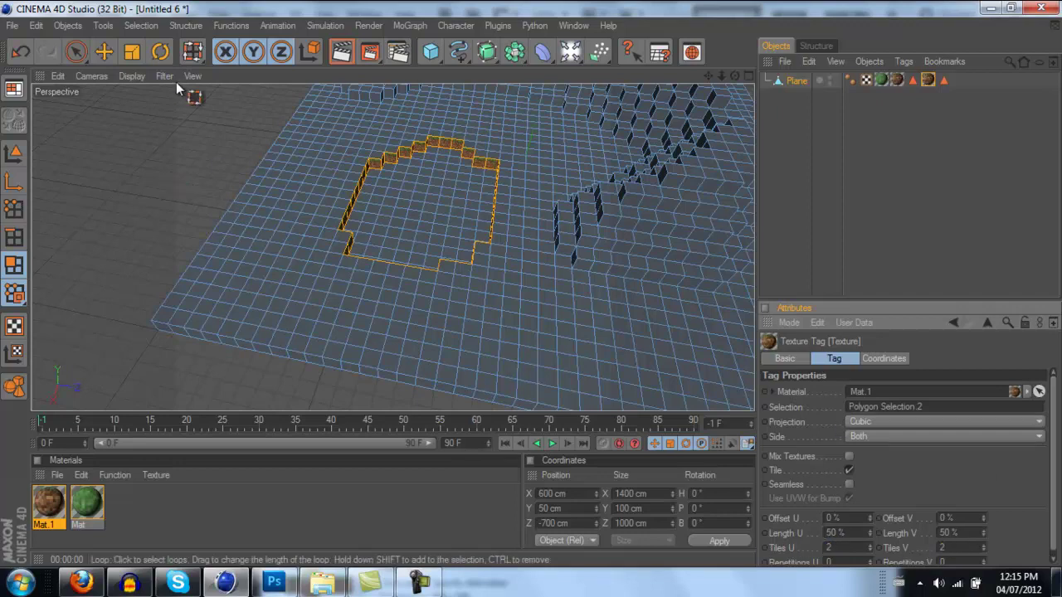
key("e")
left_click(313, 308)
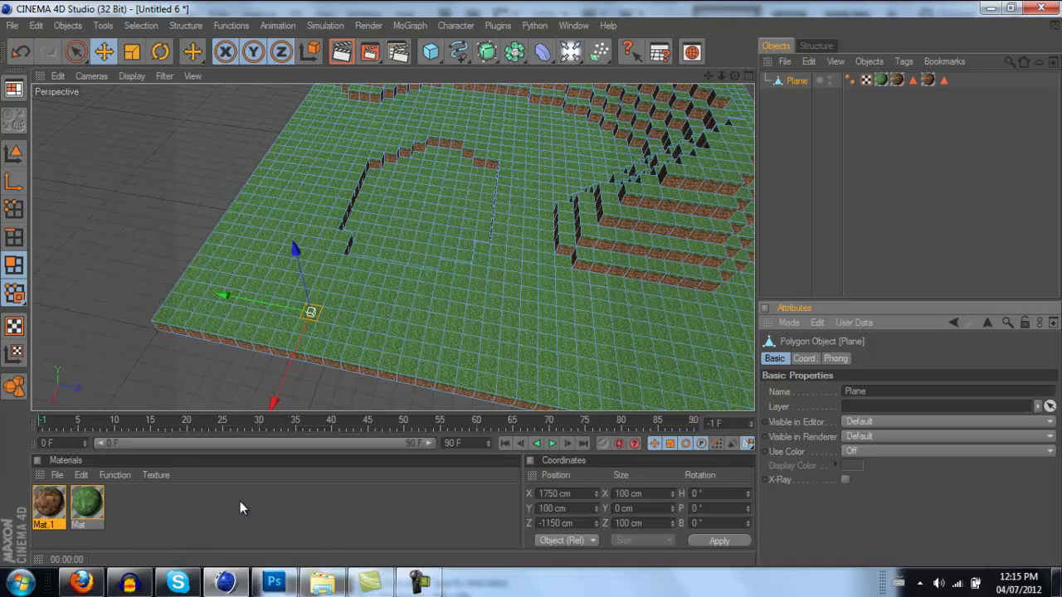
Step: Create a new material and load Dirt.psd as its Color texture, copying the image to the document location
double_click(203, 535)
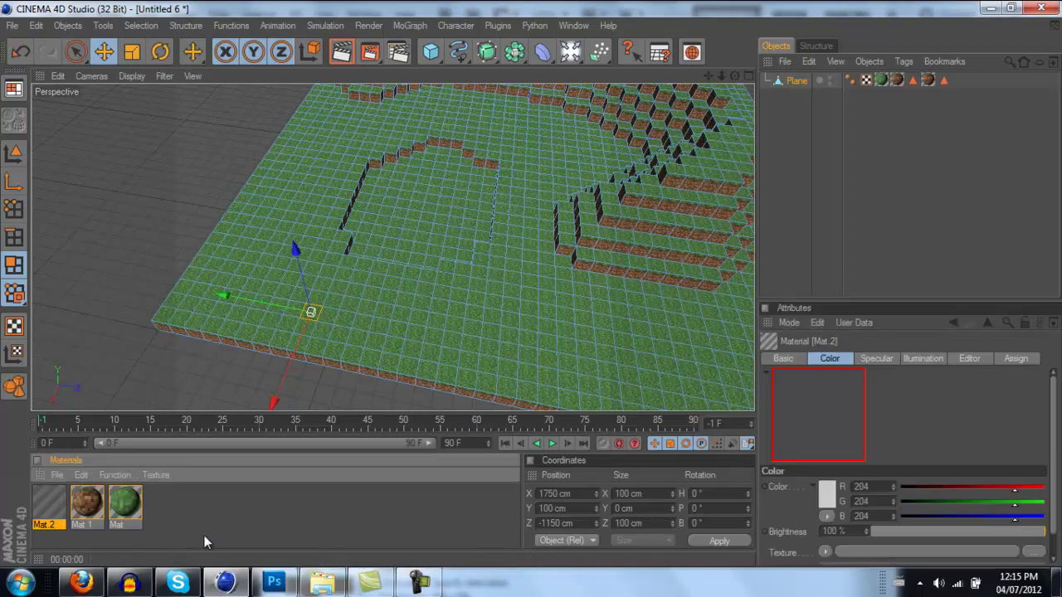
double_click(49, 506)
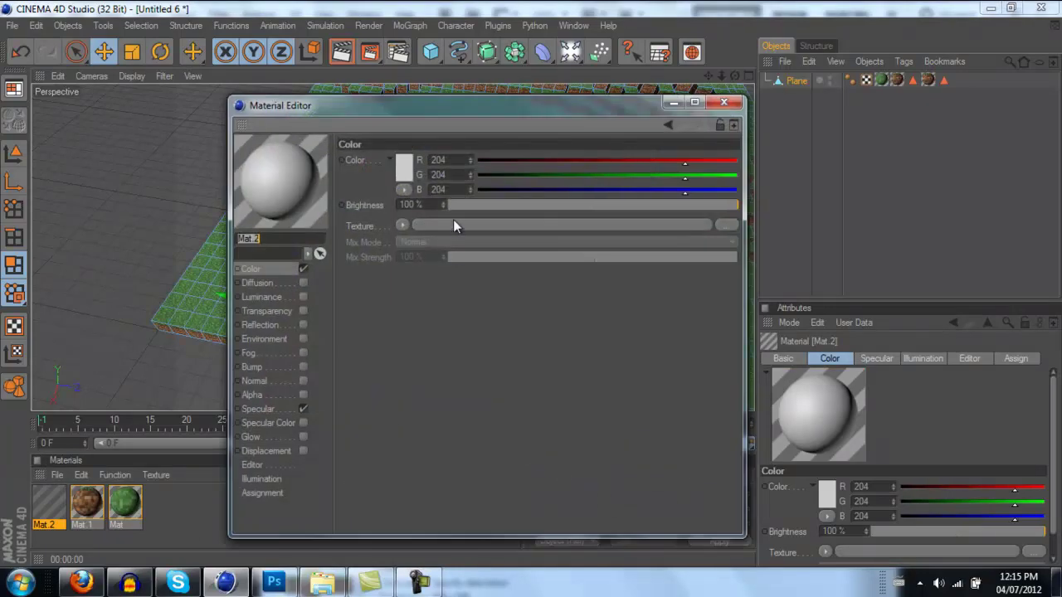
left_click(464, 225)
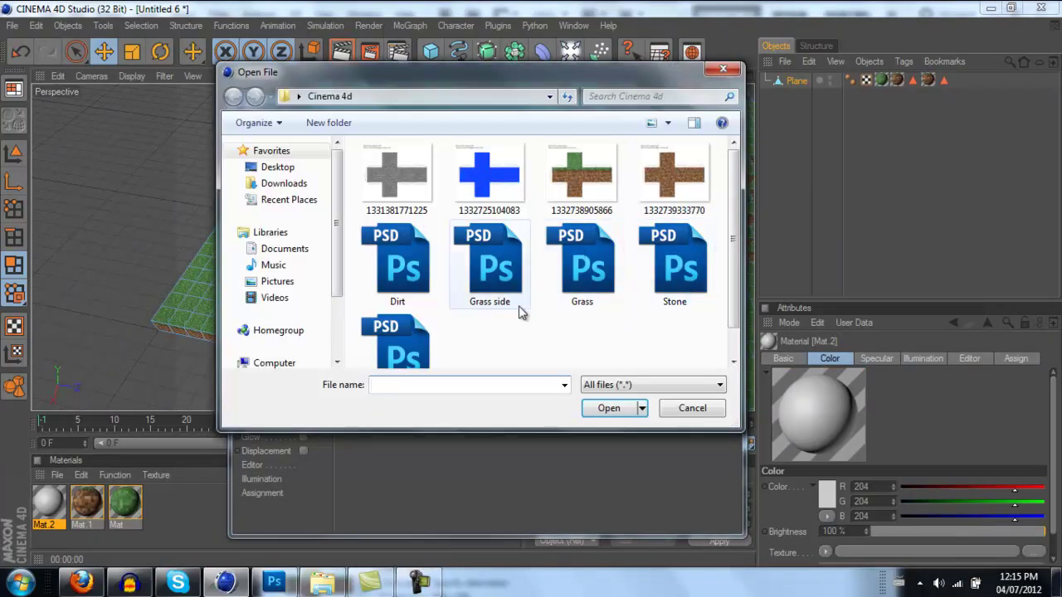
double_click(402, 282)
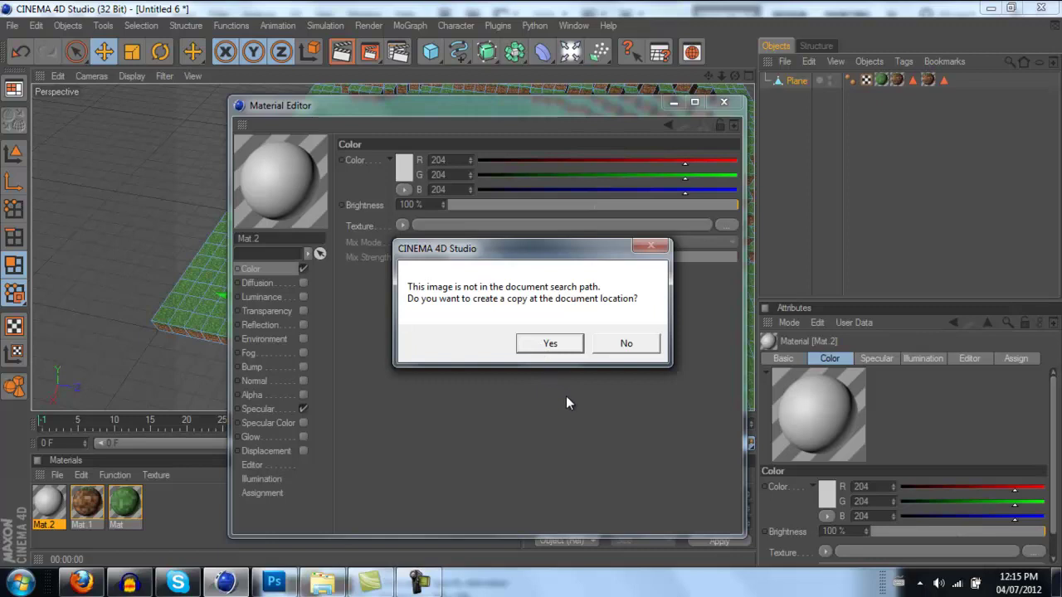
left_click(557, 347)
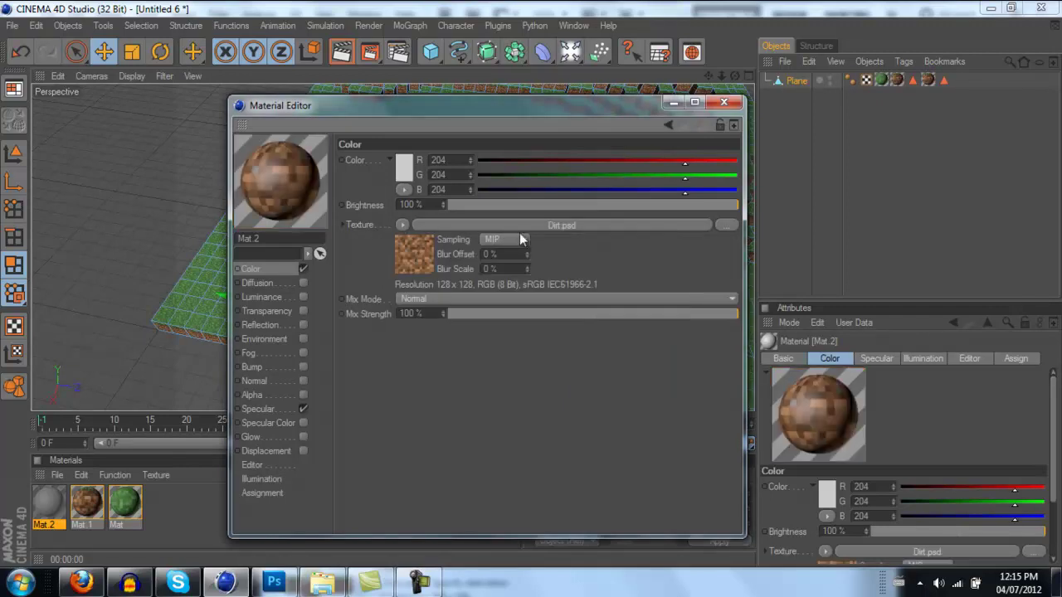
Step: Set the dirt texture's sampling to None, disable the material's Specular channel and close the Material Editor
left_click(507, 241)
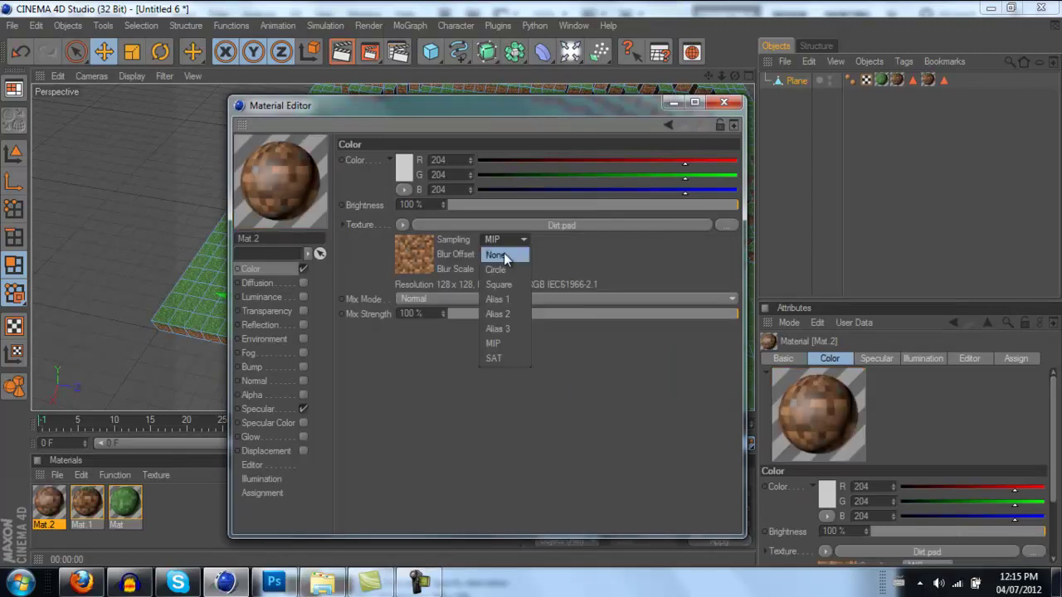
left_click(504, 257)
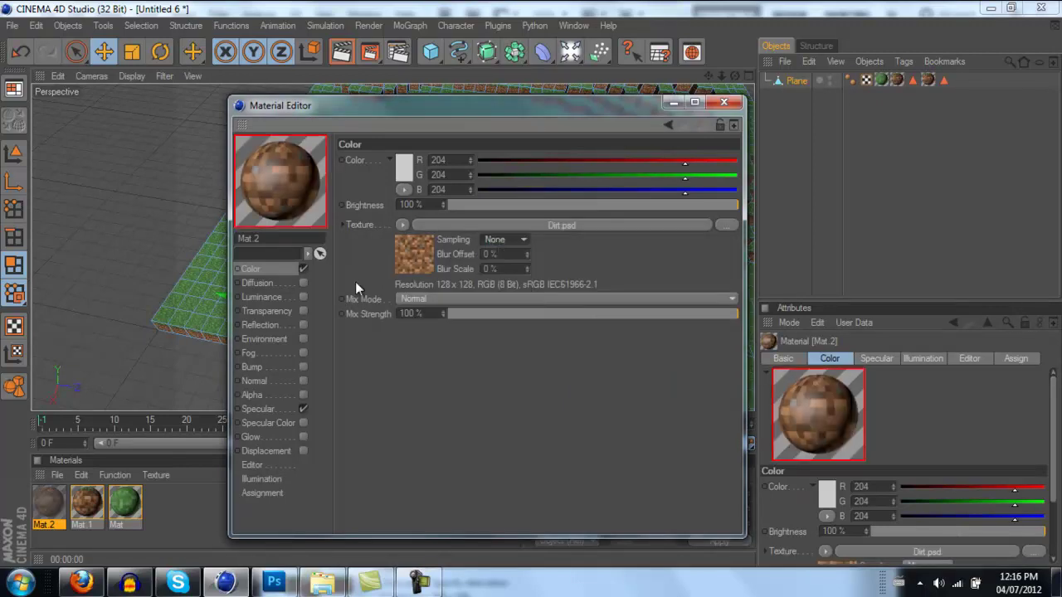
left_click(303, 409)
left_click(723, 101)
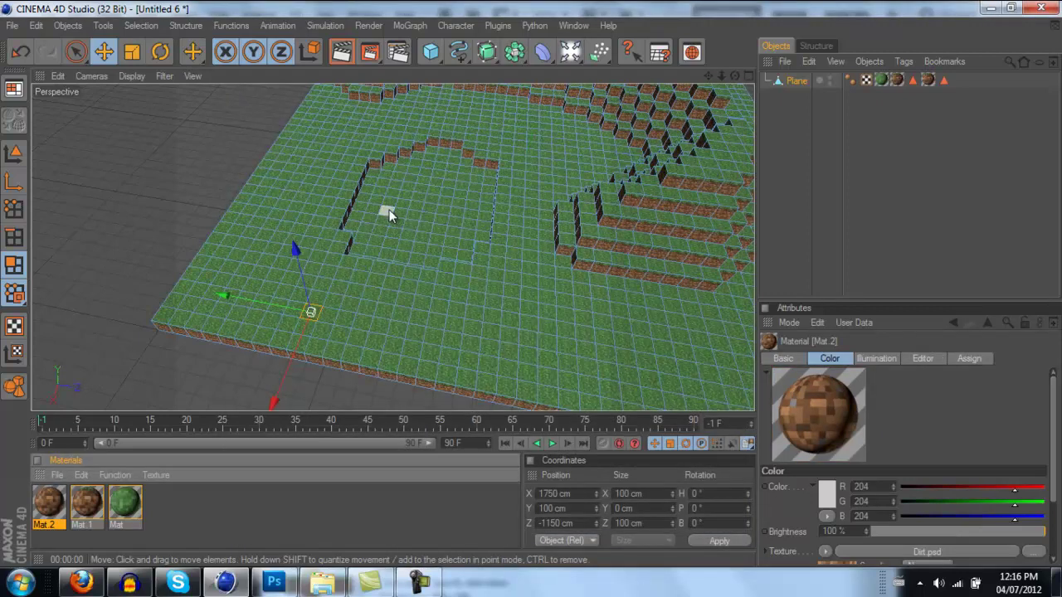
Step: Select most of the pit floor polygons with Live Selection, and reduce the selection radius to 1
left_click(80, 54)
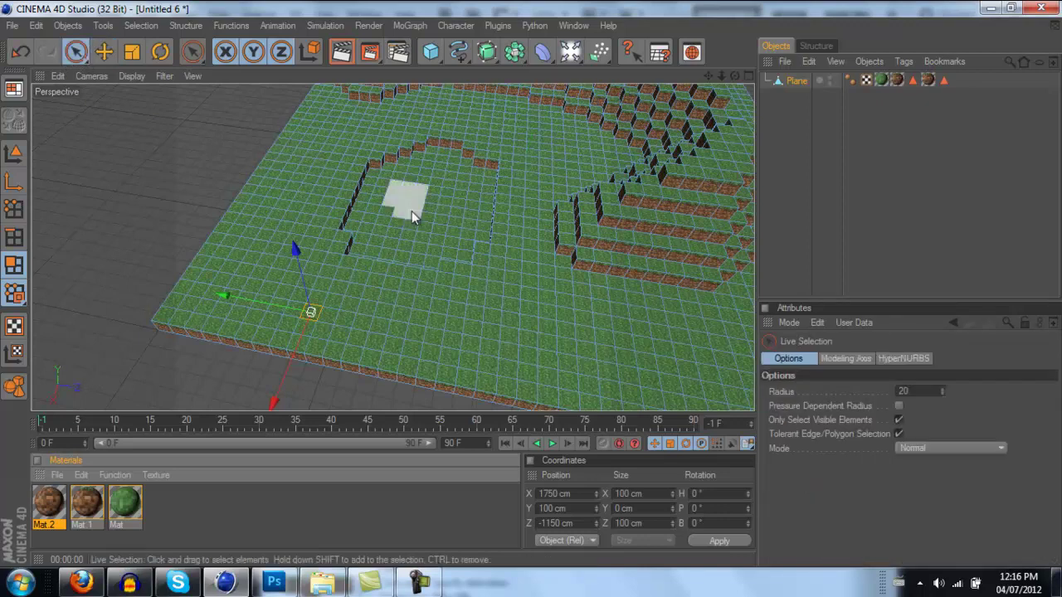
mouse_move(437, 183)
left_mouse_down()
mouse_move(440, 169)
mouse_move(398, 202)
mouse_move(394, 237)
mouse_move(430, 237)
mouse_move(478, 193)
mouse_move(469, 198)
left_mouse_up()
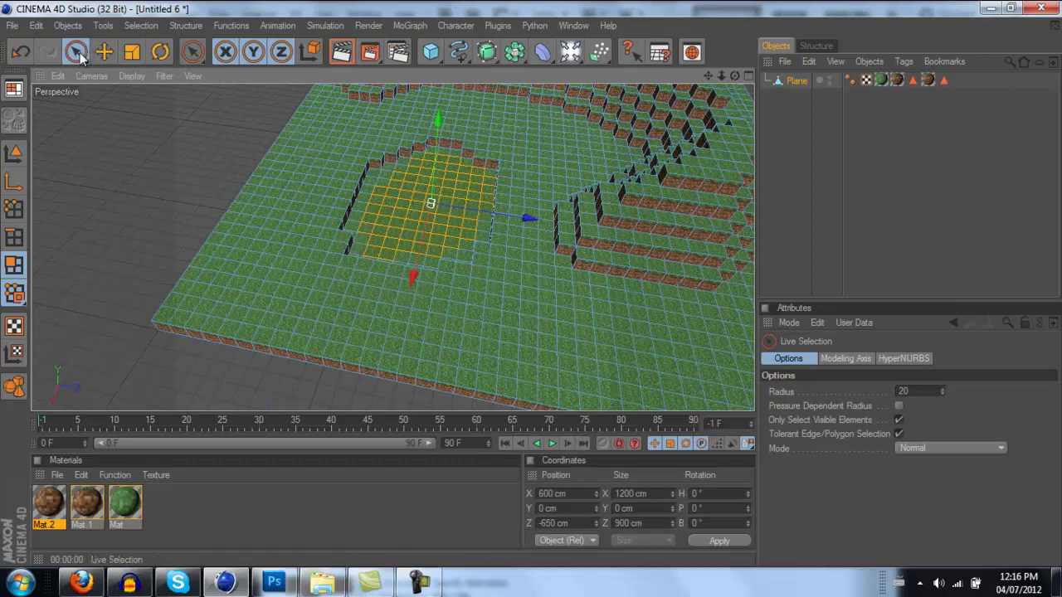
left_click_drag(922, 396, 881, 392)
type("1")
key("Return")
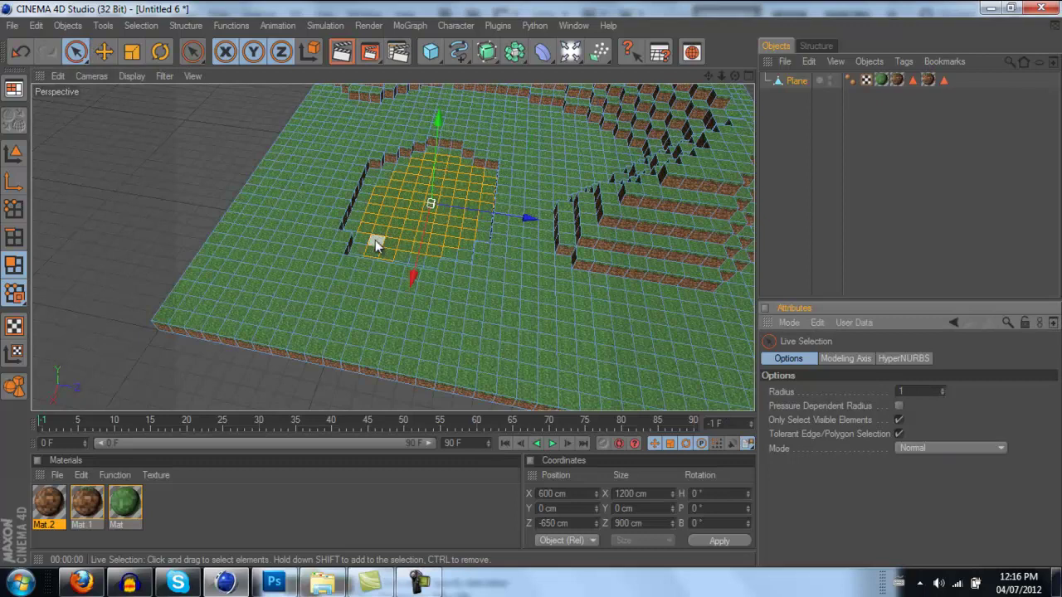
Step: Add the remaining floor polygons along the pit's edges to the selection
scroll(428, 218, "up", 5)
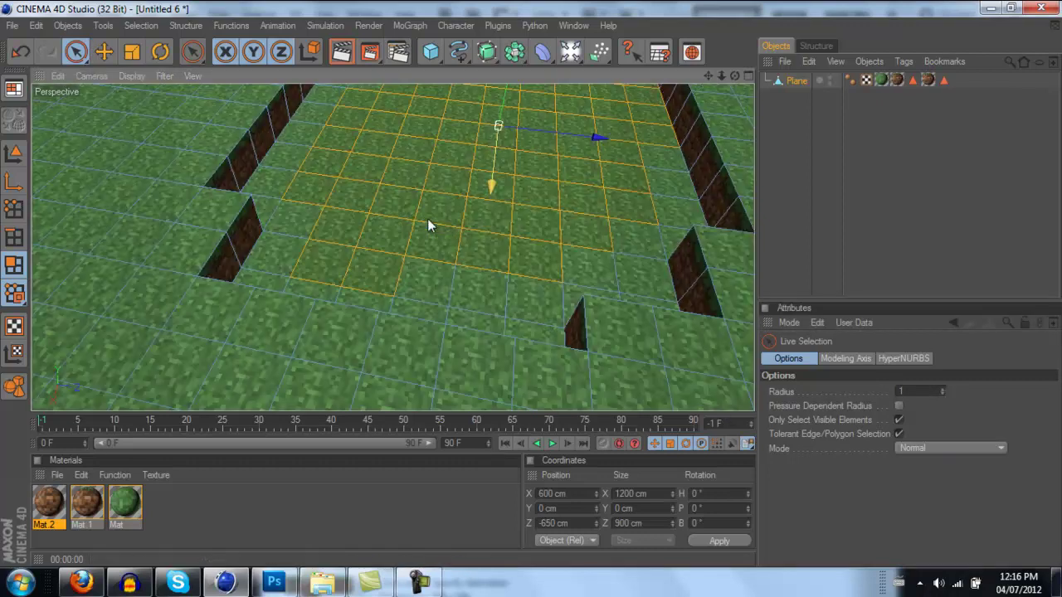
left_click(264, 281, "shift")
left_click(282, 213, "shift")
left_click(264, 206, "shift")
middle_click_drag(538, 238, 540, 217, "alt")
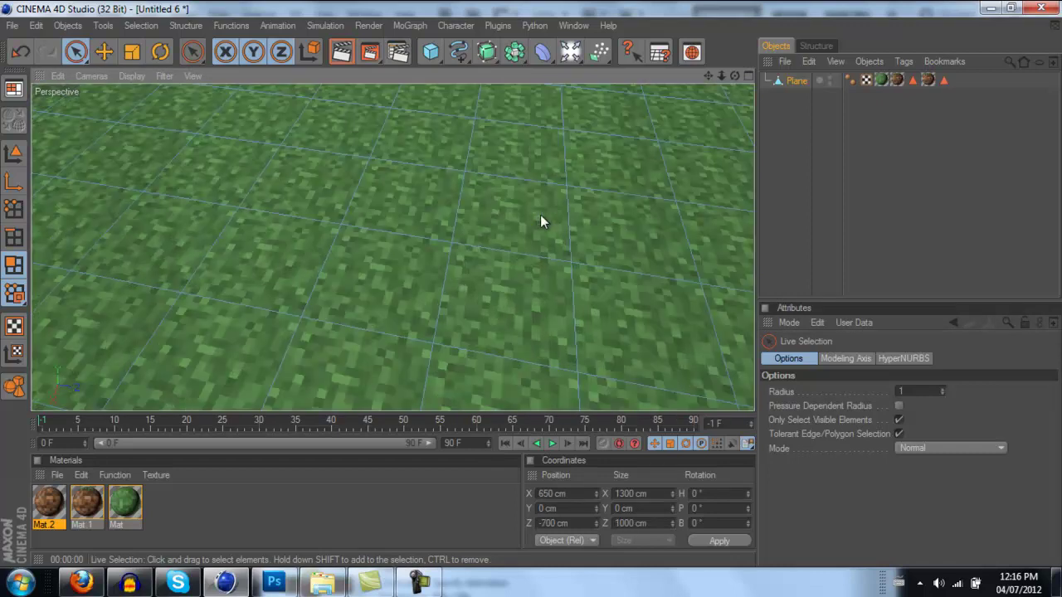
mouse_move(524, 296)
middle_mouse_down("alt")
mouse_move(520, 350)
mouse_move(528, 239)
mouse_move(534, 291)
mouse_move(526, 287)
middle_mouse_up("alt")
scroll(526, 287, "up", 4)
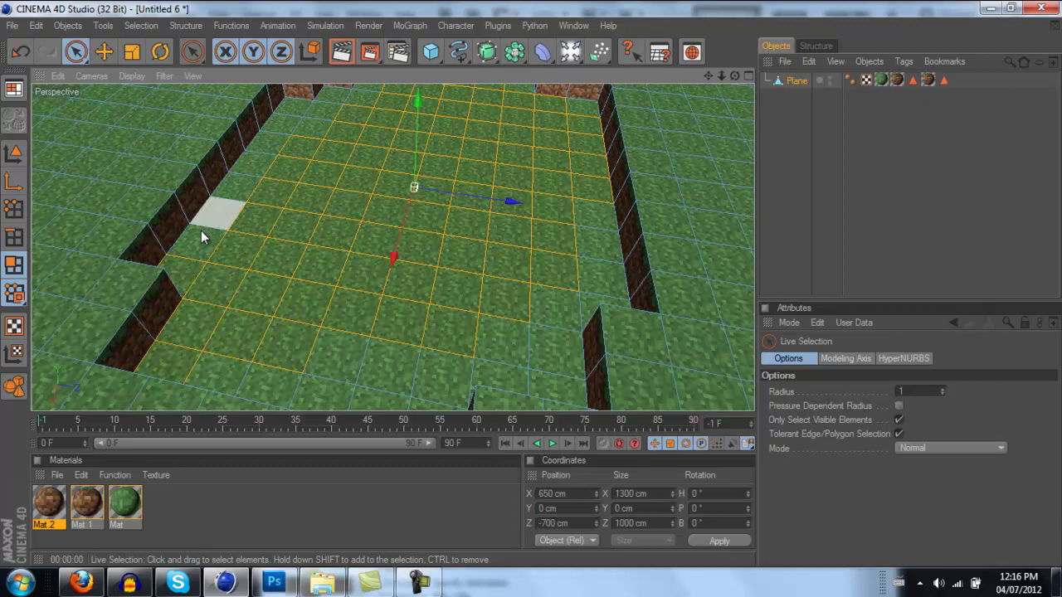
mouse_move(197, 237)
left_mouse_down("shift")
mouse_move(290, 107)
mouse_move(318, 125)
mouse_move(332, 104)
mouse_move(371, 93)
left_mouse_up("shift")
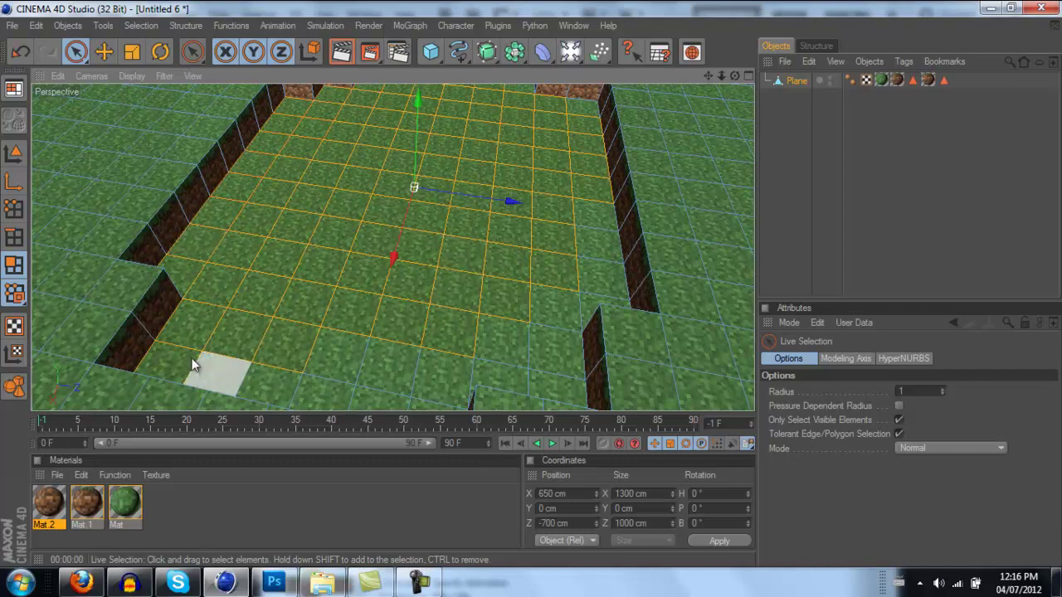
mouse_move(303, 384)
left_mouse_down("shift")
mouse_move(404, 394)
mouse_move(355, 369)
left_mouse_up("shift")
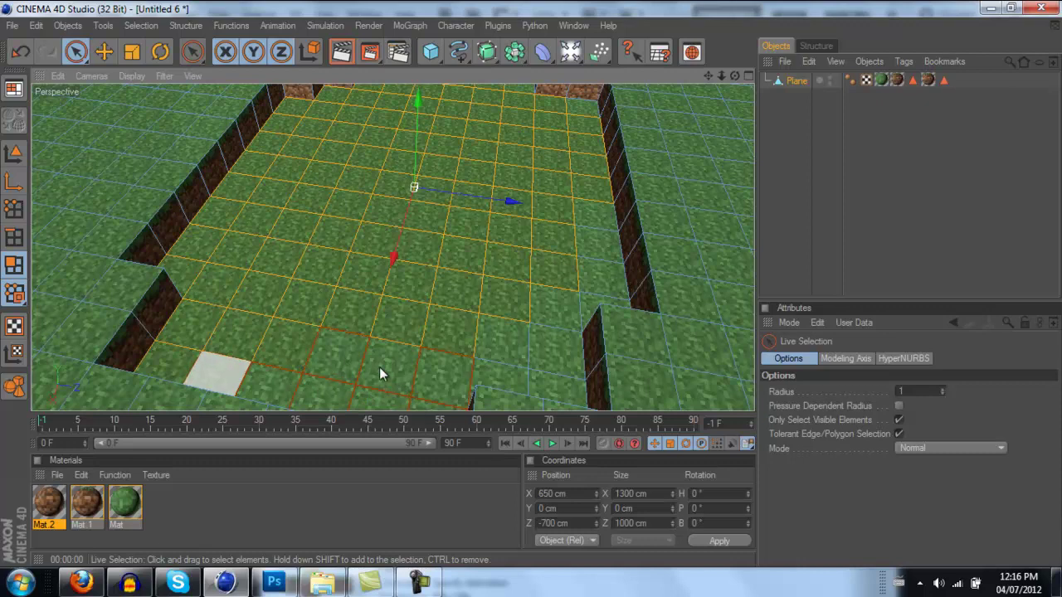
mouse_move(467, 371)
left_mouse_down("shift")
mouse_move(534, 355)
mouse_move(540, 377)
left_mouse_up("shift")
mouse_move(555, 308)
left_mouse_down("shift")
mouse_move(587, 297)
mouse_move(591, 212)
left_mouse_up("shift")
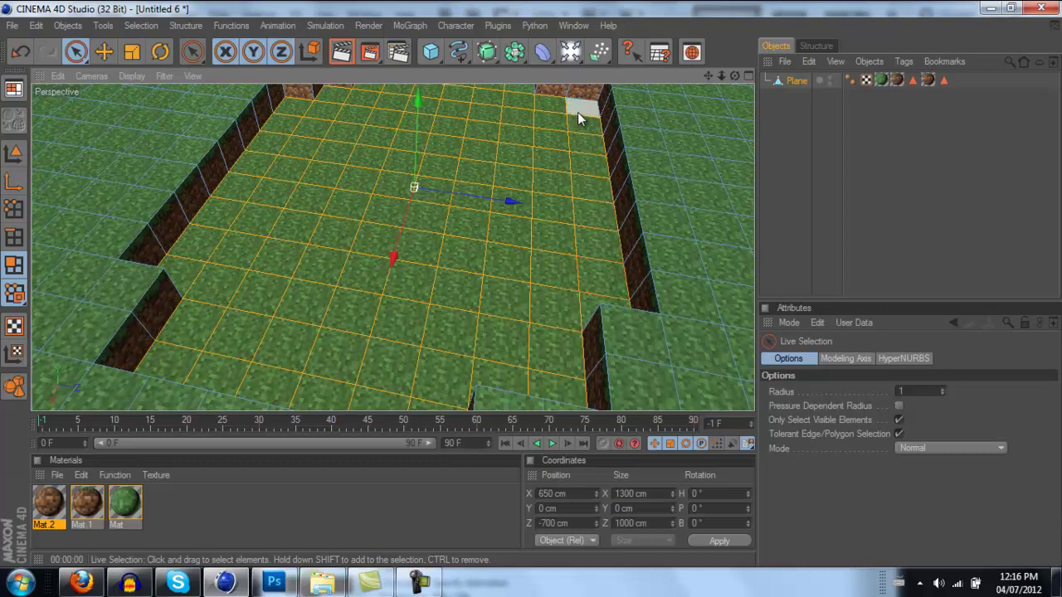
Step: Add the remaining floor polygons at the pit's far edge to the selection and apply the dirt material Mat.2 to them
middle_click_drag(491, 147, 530, 286, "alt")
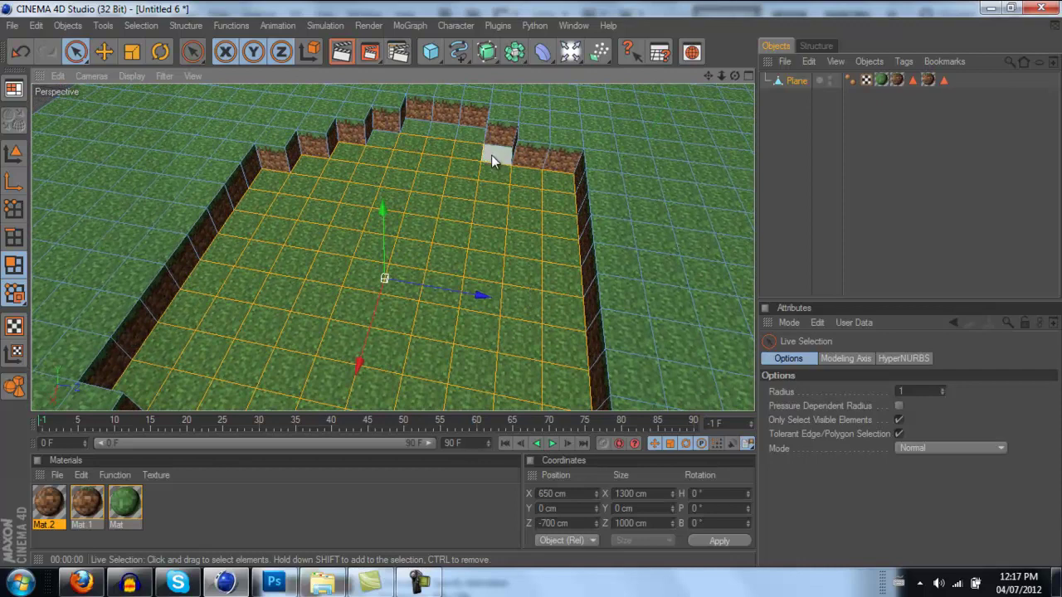
left_click_drag(461, 137, 421, 129, "shift")
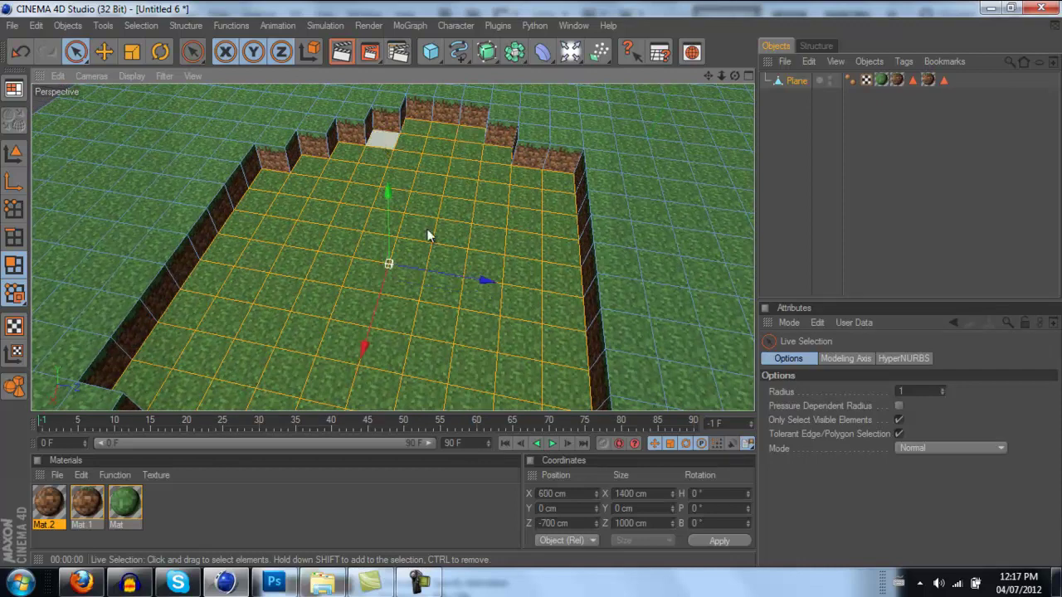
left_click_drag(52, 502, 295, 378)
Step: Set the dirt texture's projection to Cubic with 2 tiles in U and V, and deselect the pit floor
left_click(866, 424)
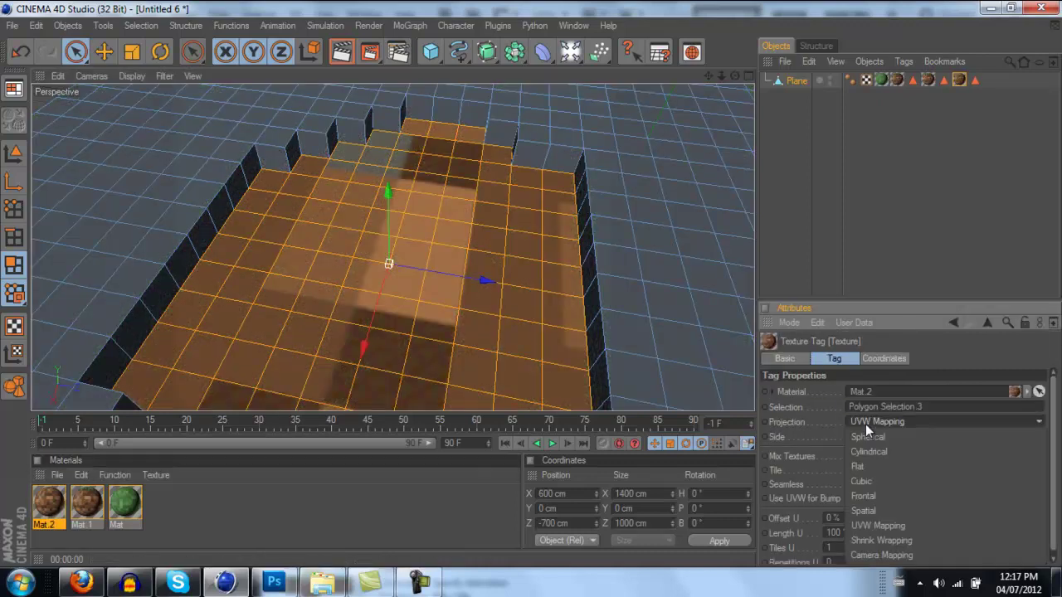
left_click(870, 479)
double_click(841, 551)
type("2")
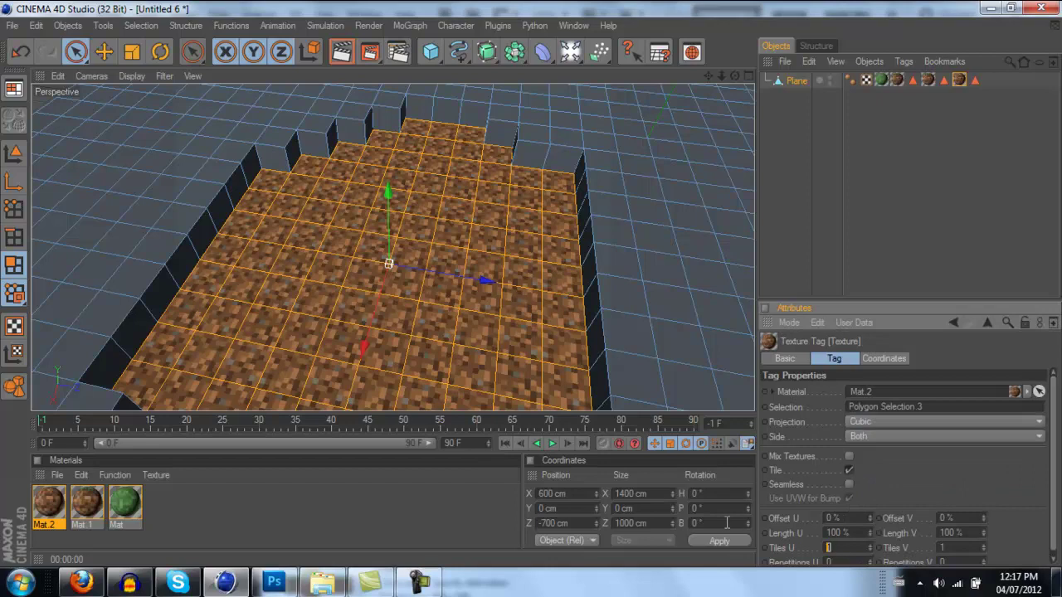
double_click(945, 548)
type("2")
key("Return")
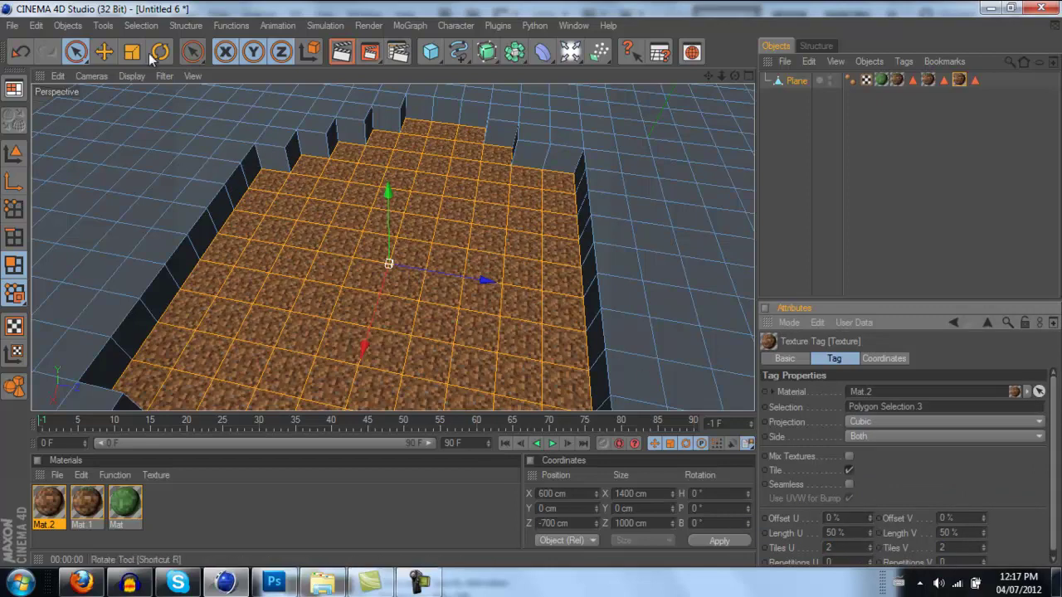
left_click(104, 51)
left_click(166, 214)
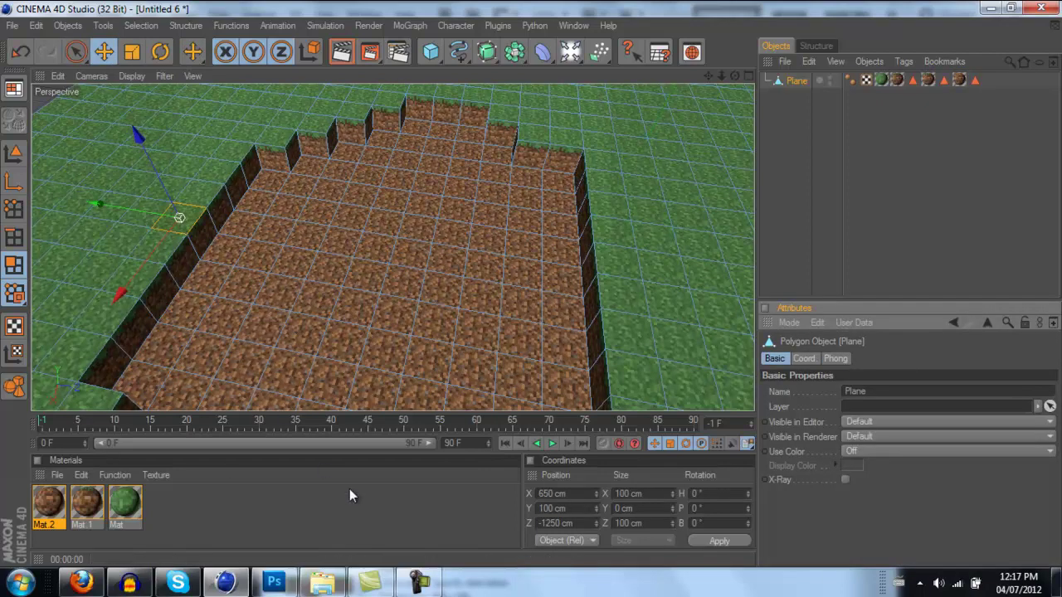
Step: Create a new material and load Water.psd as its Color texture, copying the image to the document location
left_click(269, 526)
double_click(270, 526)
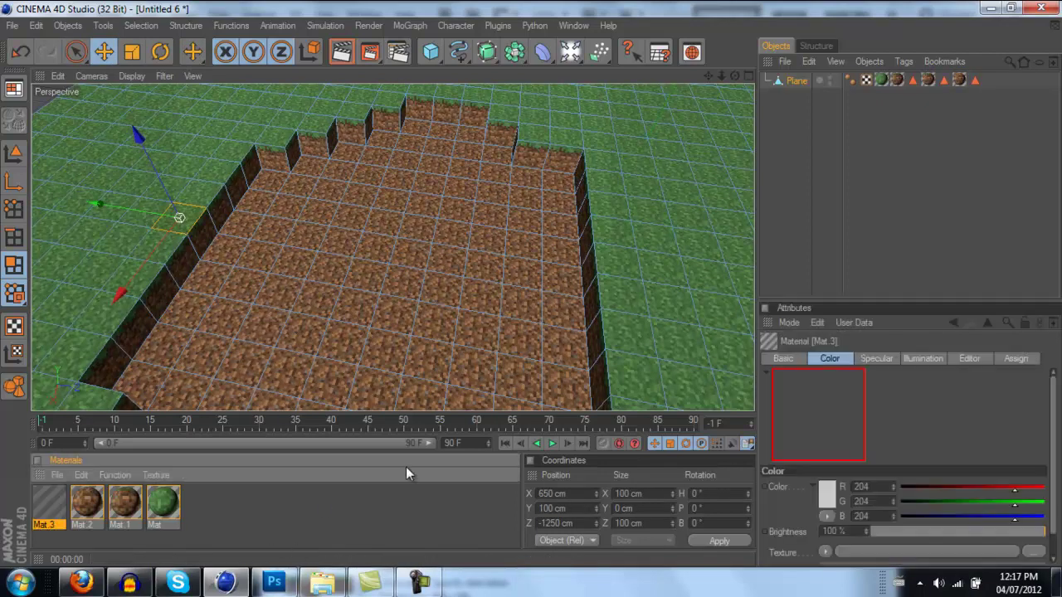
double_click(49, 504)
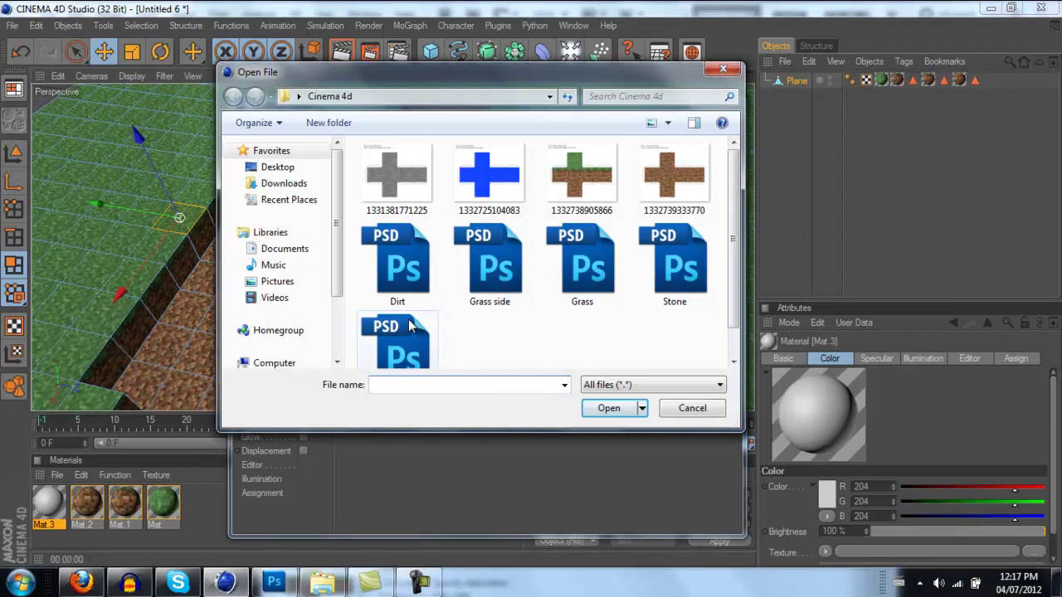
left_click(409, 326)
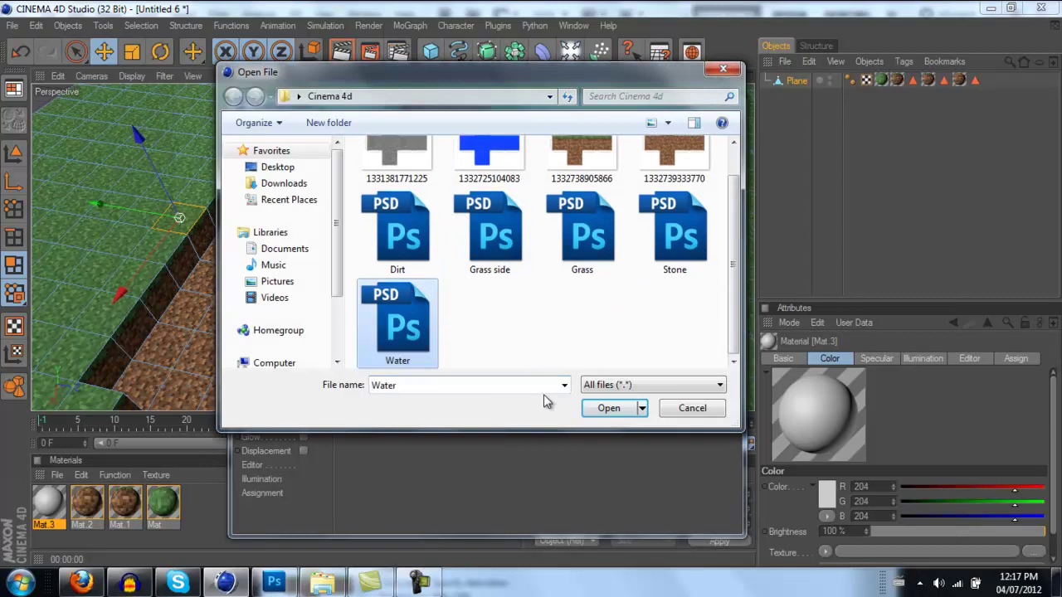
left_click(609, 407)
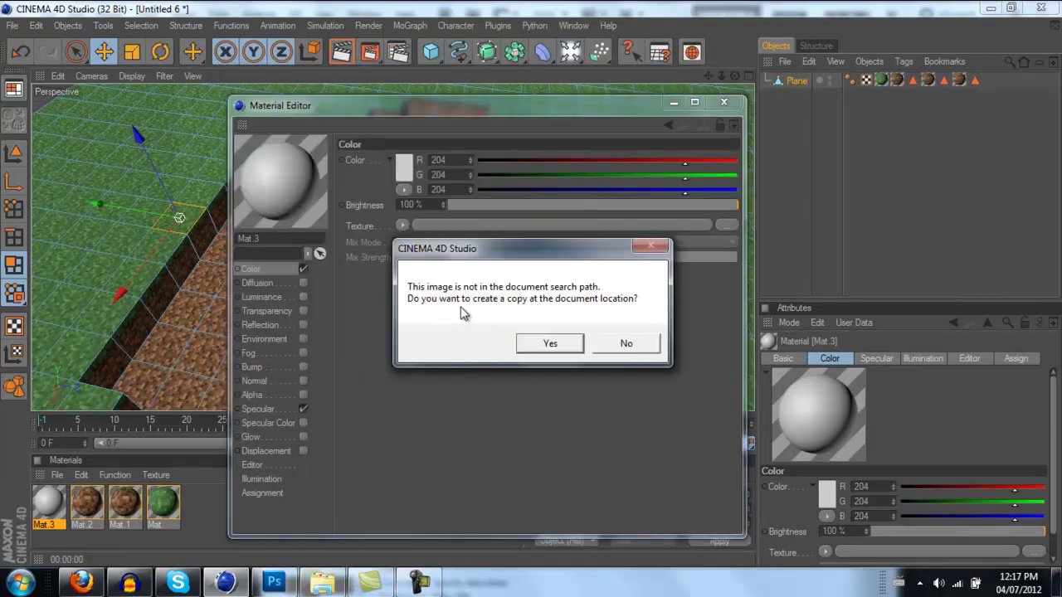
left_click(547, 343)
Step: Set the water texture's sampling to None and disable the material's Specular channel
left_click(508, 243)
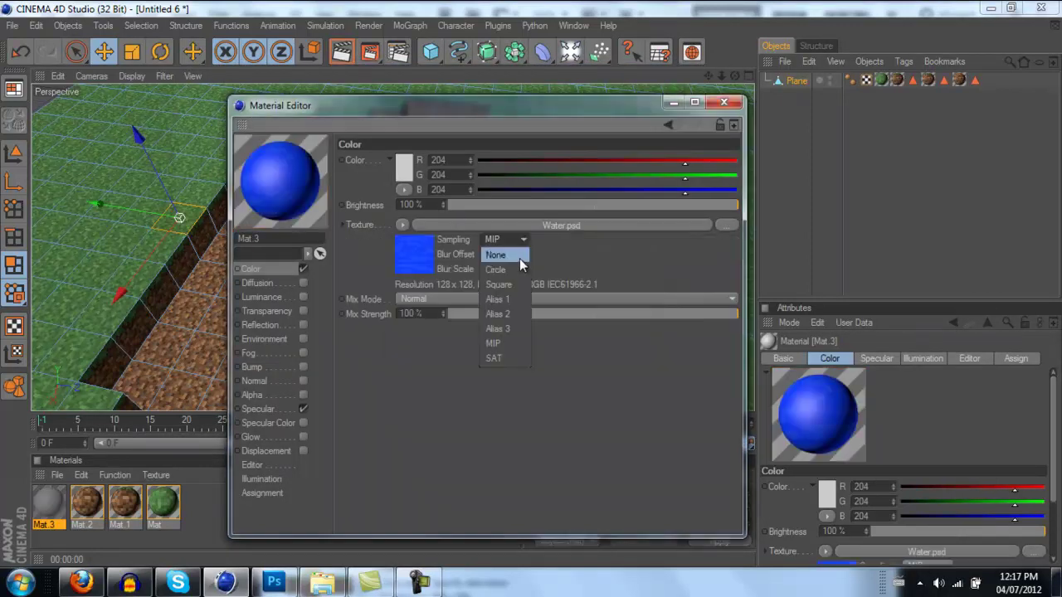
left_click(519, 258)
left_click(303, 409)
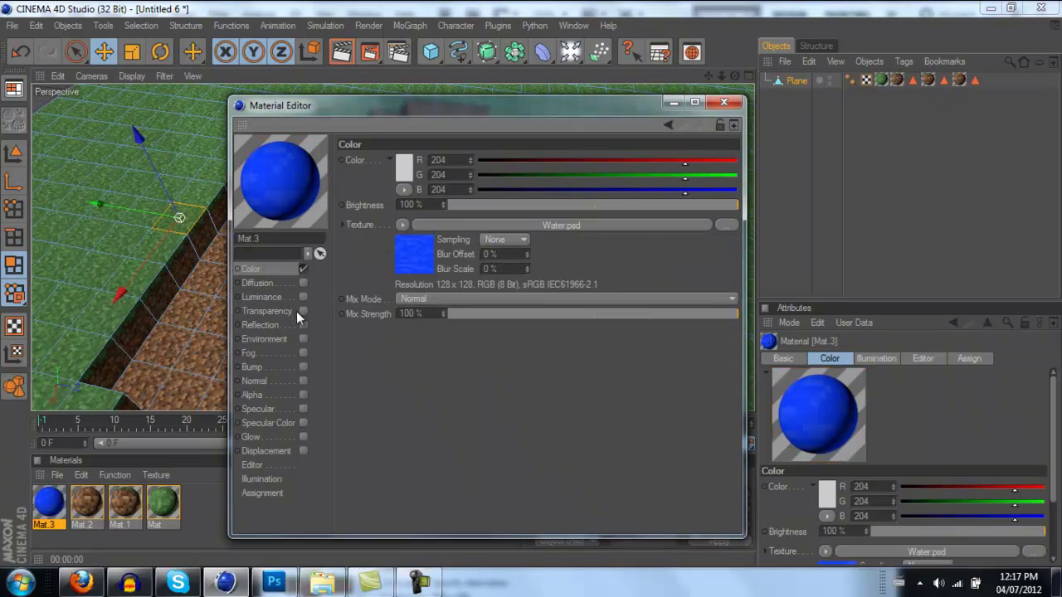
Step: Enable the water material's Transparency channel with a brightness of 50%
left_click(267, 311)
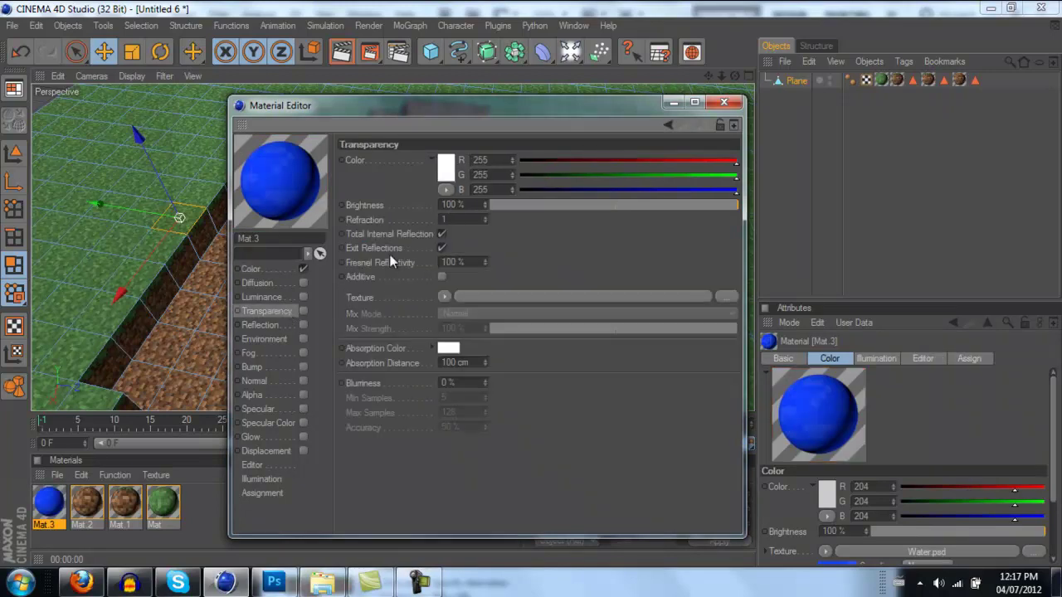
left_click(470, 204)
type("50")
key("Return")
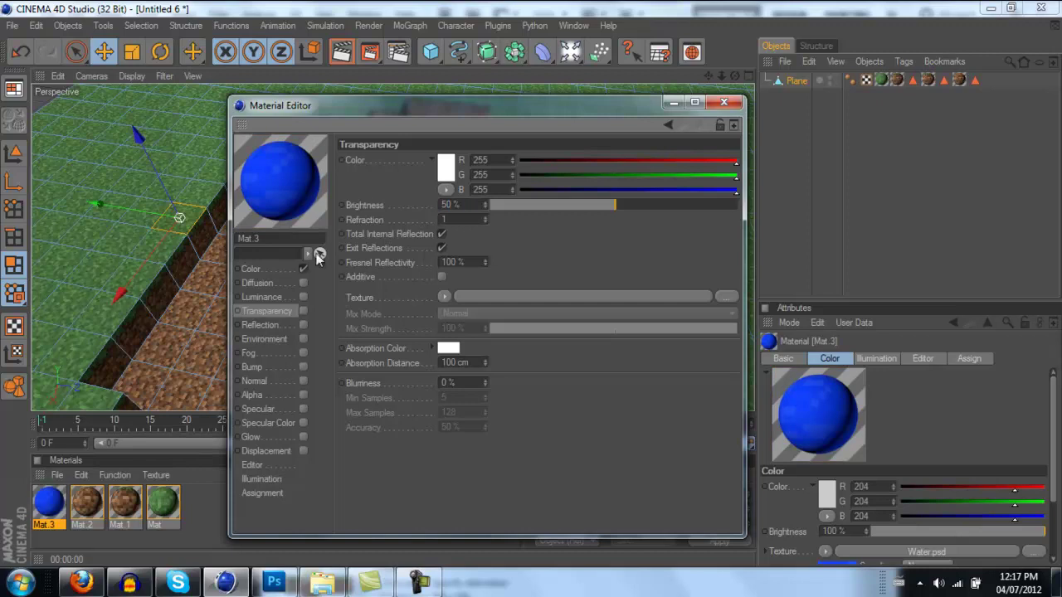
left_click(302, 310)
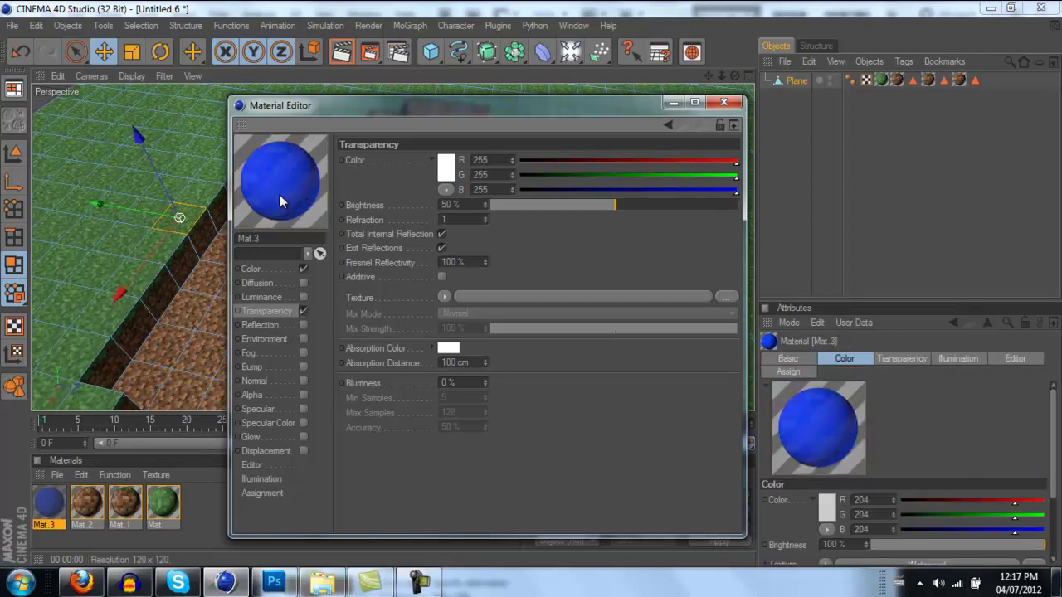
Step: Enable the water material's Reflection channel with a brightness of 50% and close the Material Editor
left_click(303, 324)
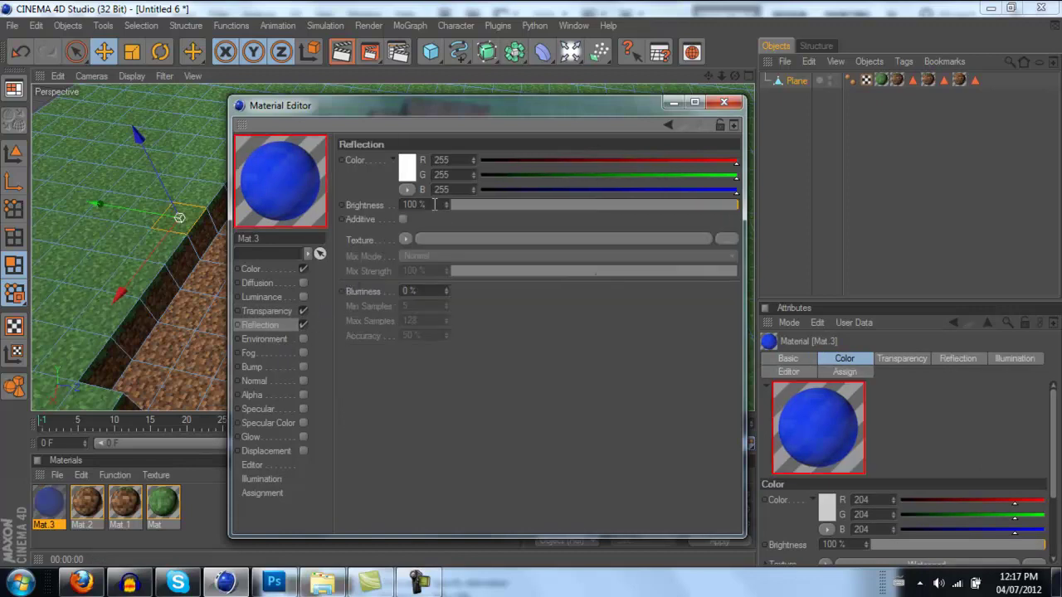
double_click(433, 205)
type("50")
key("Return")
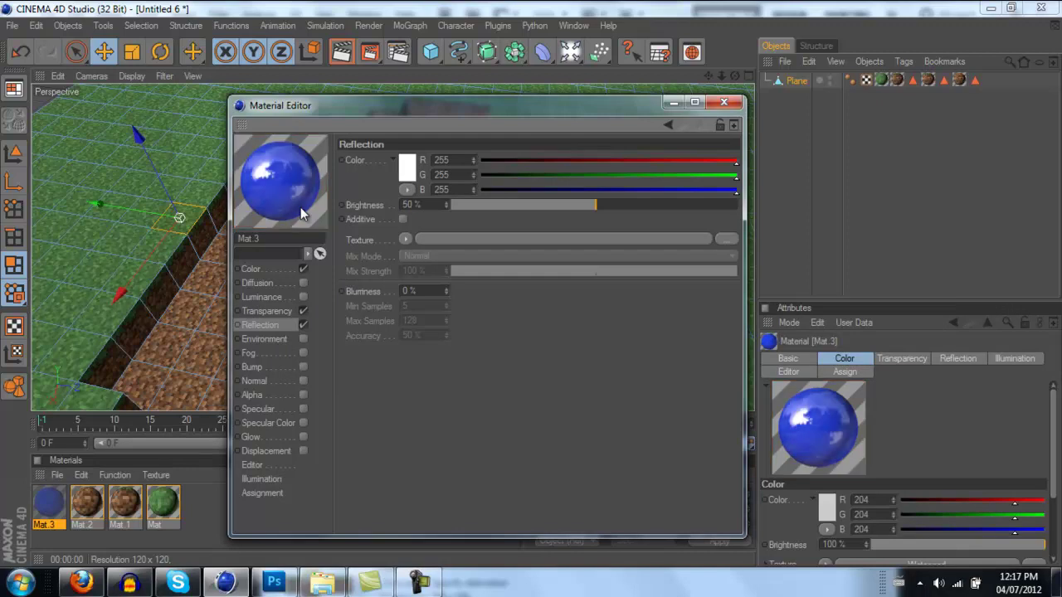
left_click(726, 103)
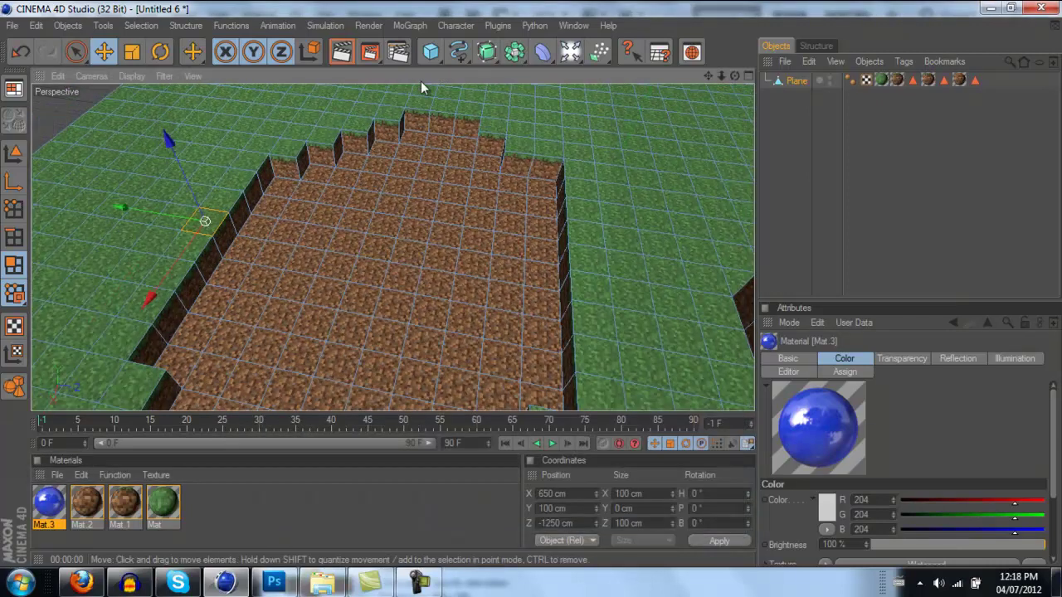
Step: Add a cube to the scene and move it over the pit floor
left_click(430, 58)
left_click_drag(614, 206, 533, 264)
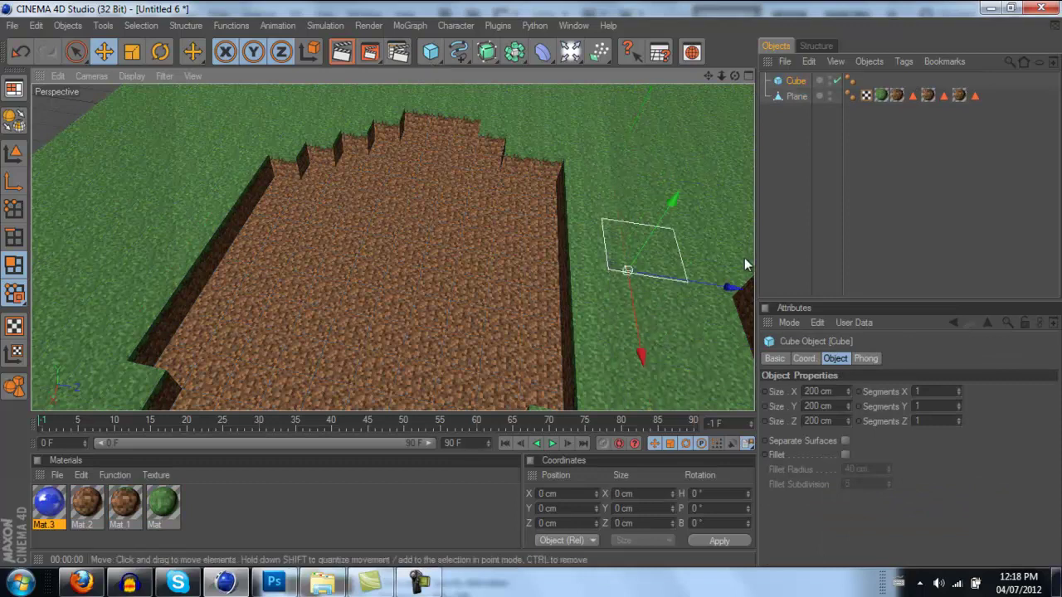
left_click_drag(733, 286, 534, 284)
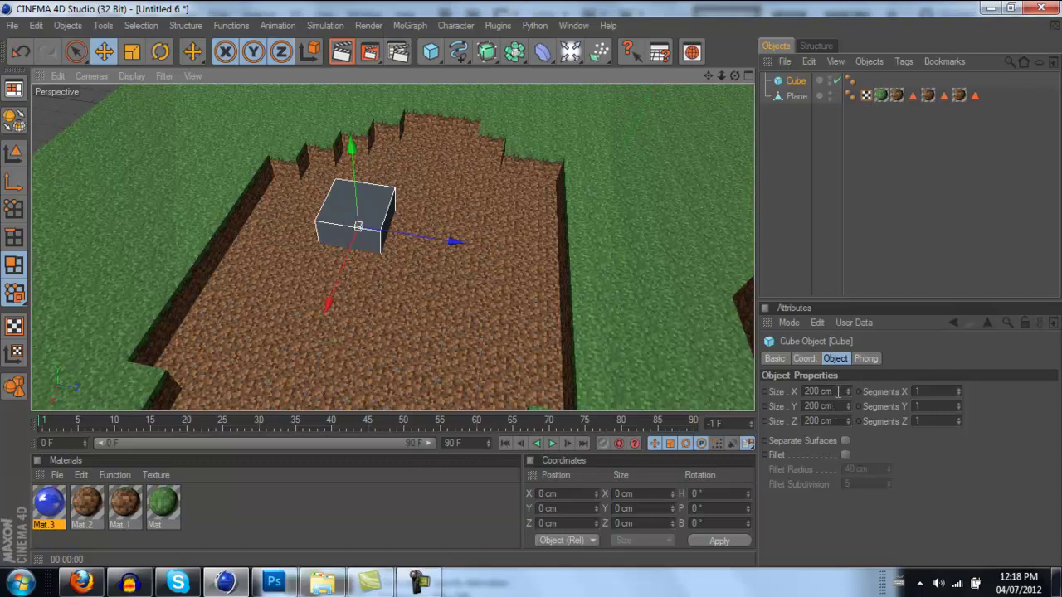
Step: Set the cube's X, Y and Z sizes to 100 cm each
double_click(838, 392)
type("10")
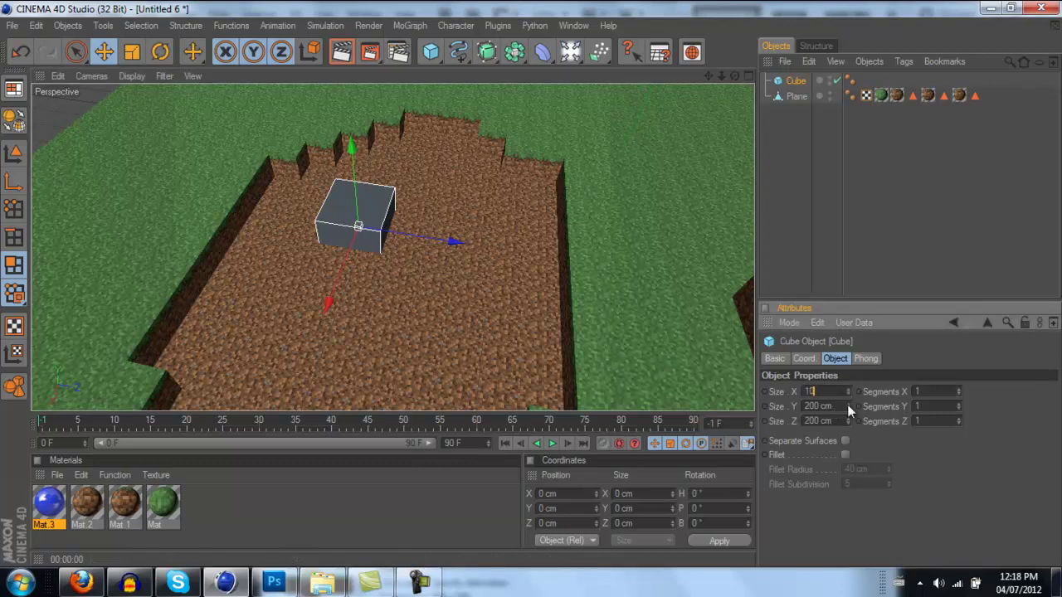
type("0")
key("Return")
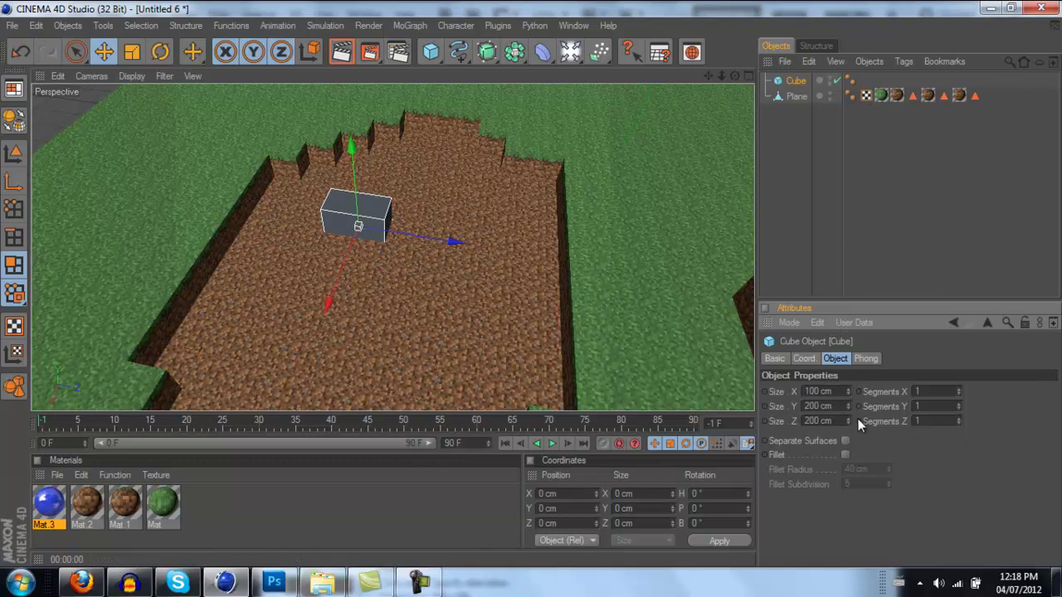
double_click(841, 405)
type("100")
key("Return")
left_click(440, 584)
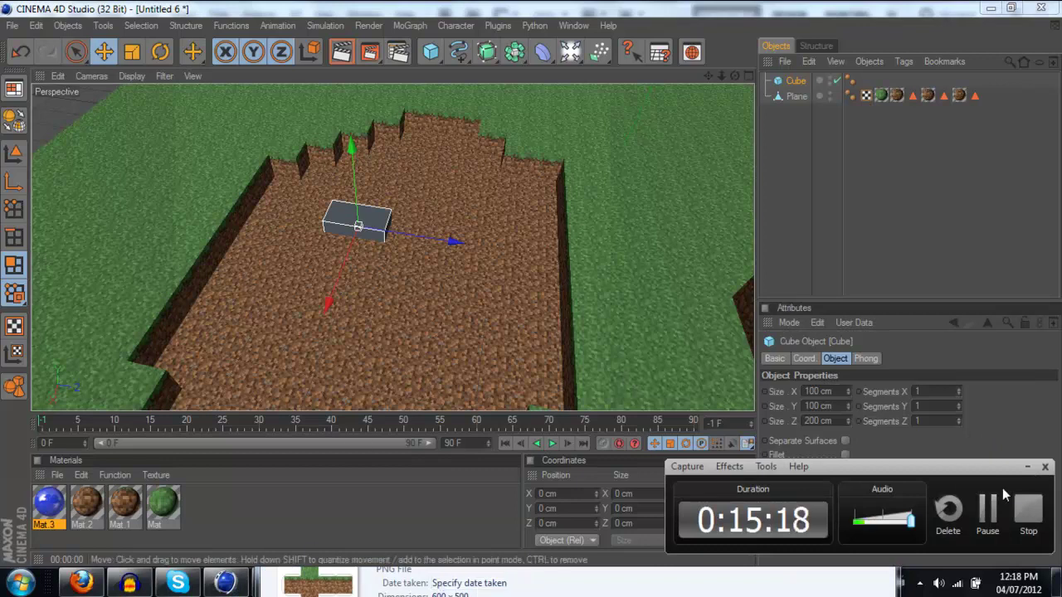
left_click(1026, 469)
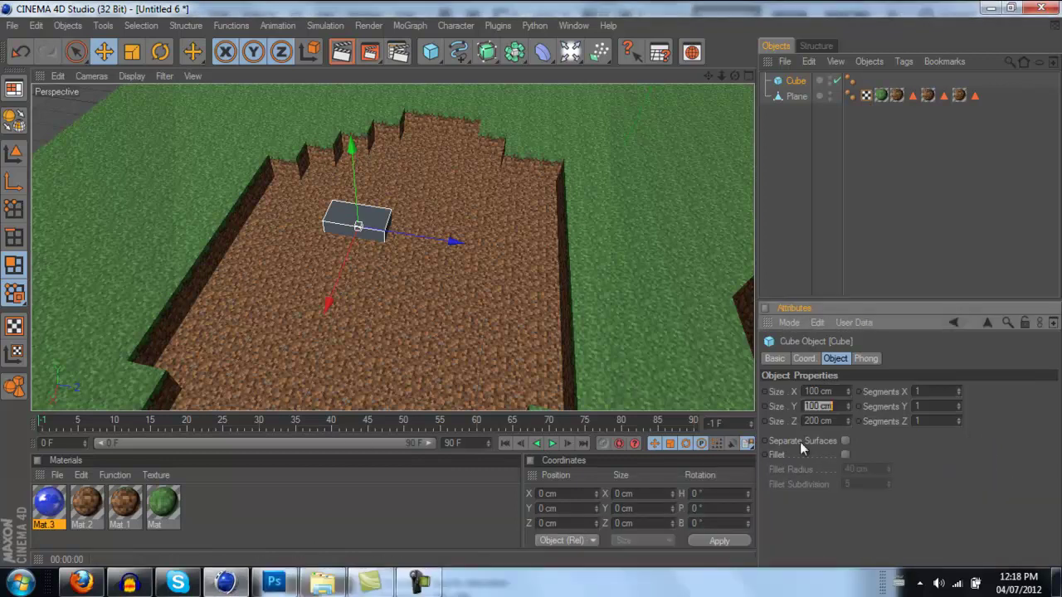
left_click_drag(844, 422, 805, 417)
type("100")
key("Return")
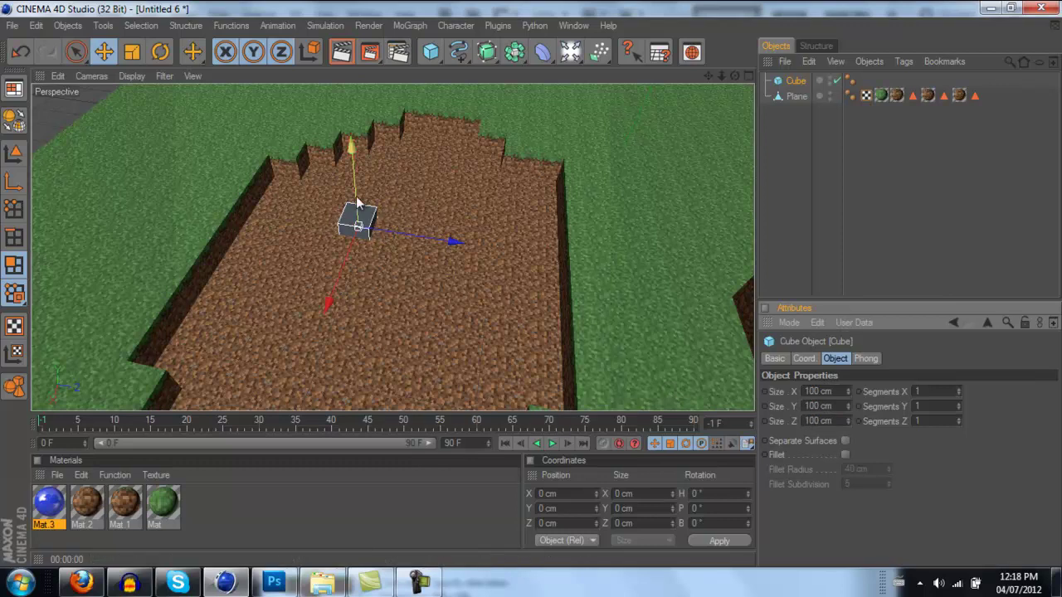
Step: Move the cube down into the pit, against its long side wall near the far corner
left_click_drag(342, 261, 528, 287)
left_click_drag(387, 133, 533, 290)
mouse_move(459, 151)
left_mouse_down()
mouse_move(587, 294)
mouse_move(554, 284)
mouse_move(453, 157)
left_mouse_up()
scroll(387, 170, "down", 3)
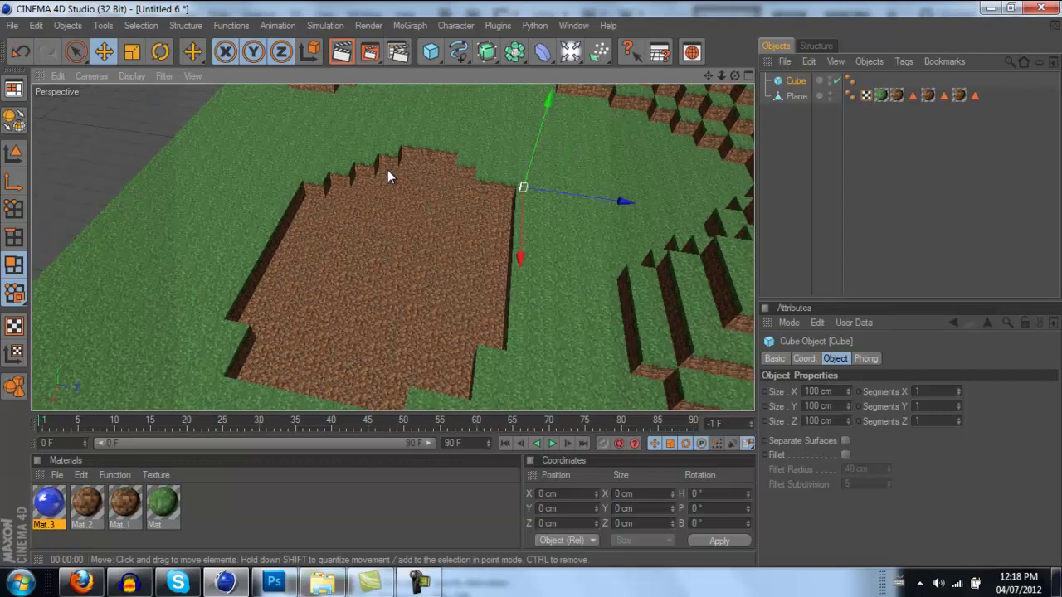
left_click_drag(549, 196, 530, 284)
left_click_drag(514, 154, 533, 280)
left_click_drag(519, 155, 529, 286)
left_click_drag(503, 217, 490, 297)
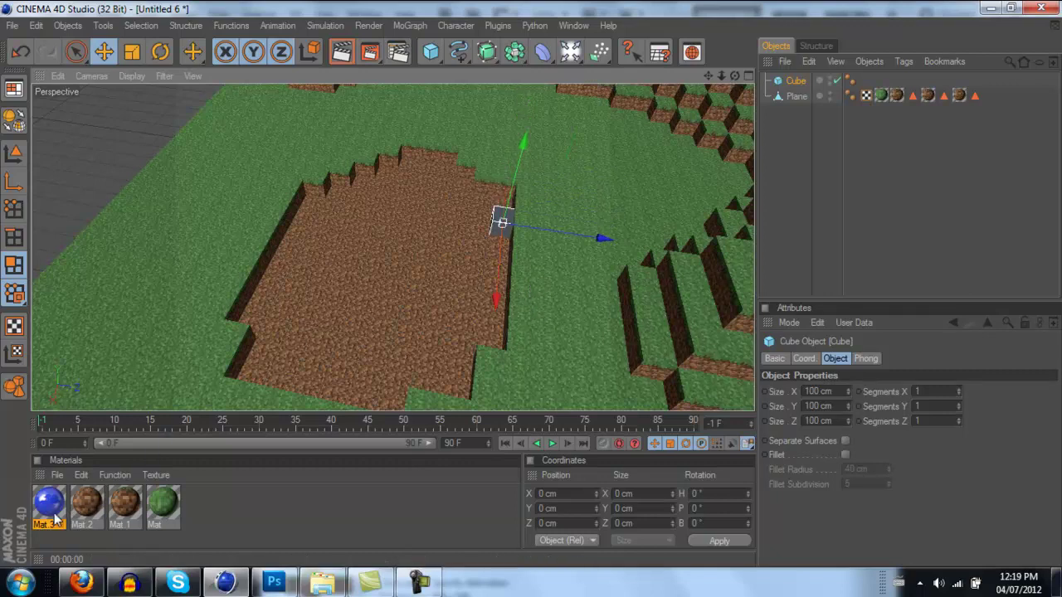
Step: Apply the water material Mat.3 to the cube and slide it into the pit's far corner
left_click_drag(54, 514, 284, 328)
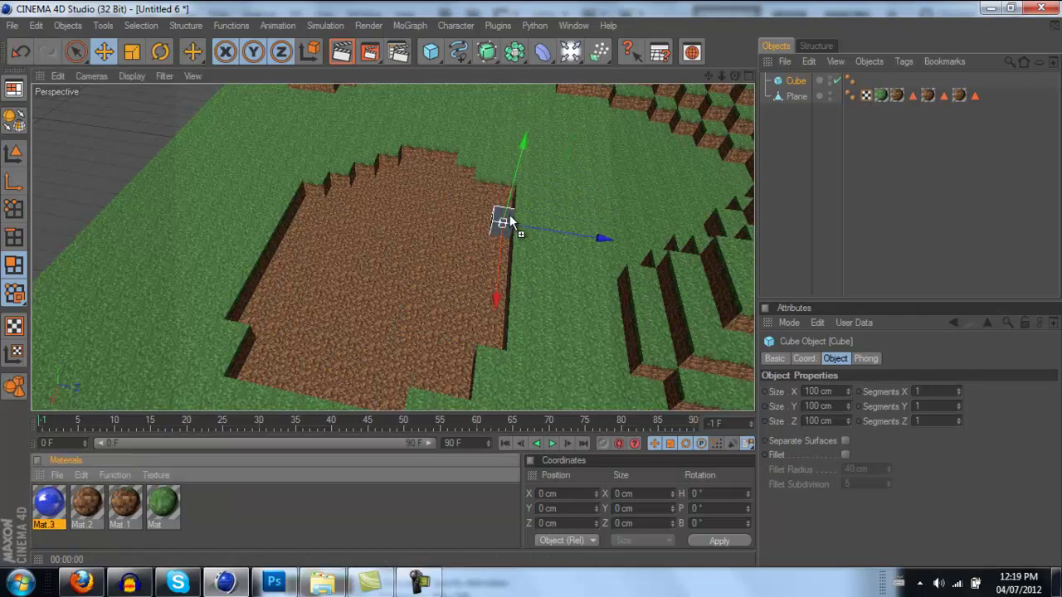
left_click_drag(505, 224, 504, 225)
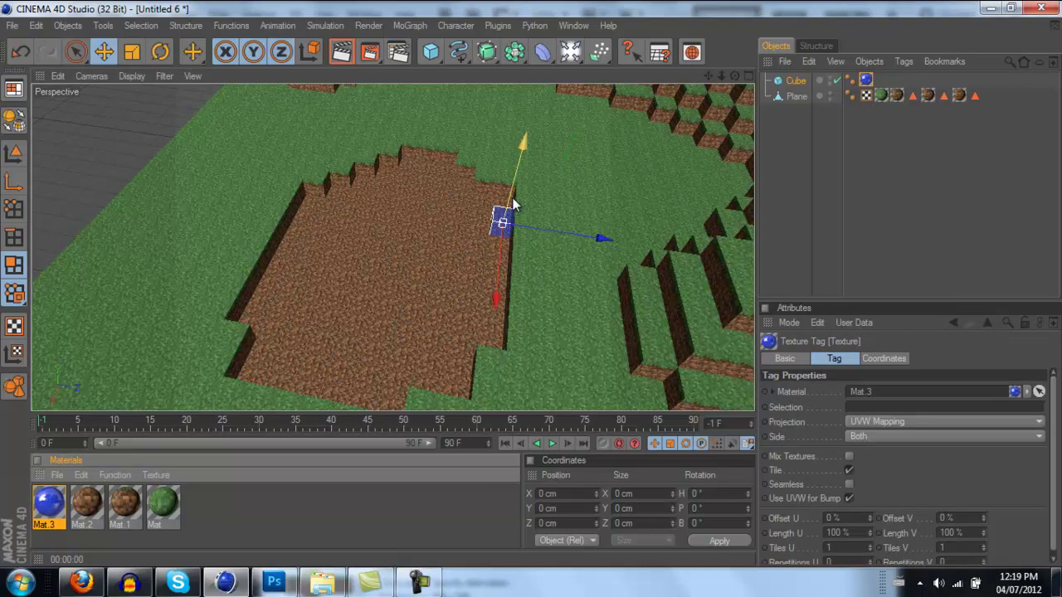
left_click_drag(498, 287, 532, 281)
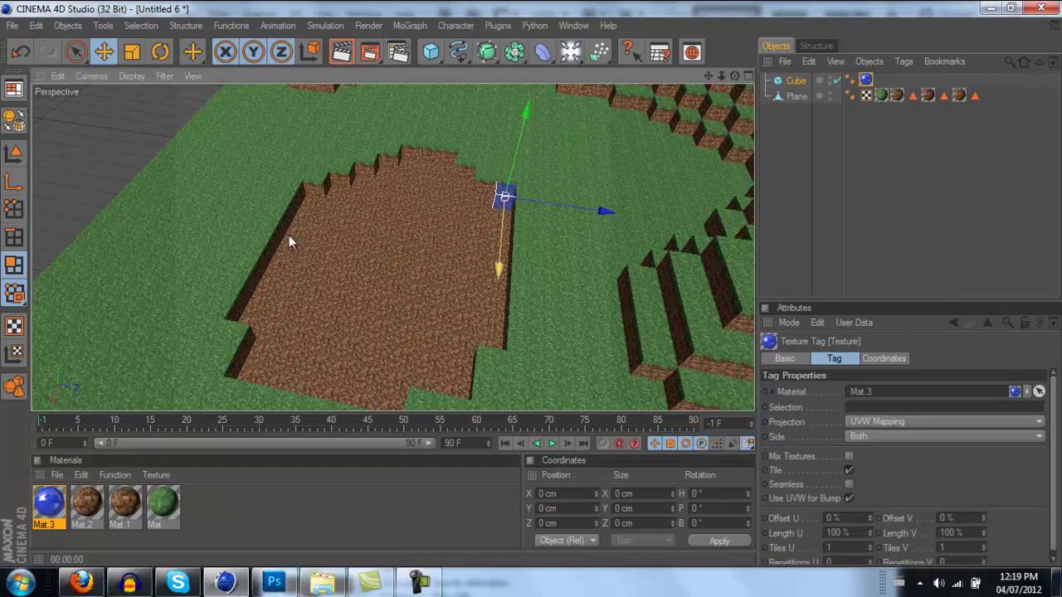
Step: Make the cube editable and stretch its near end face along the pit's side wall to X about 1087 cm, undoing a further sideways move
left_click(15, 121)
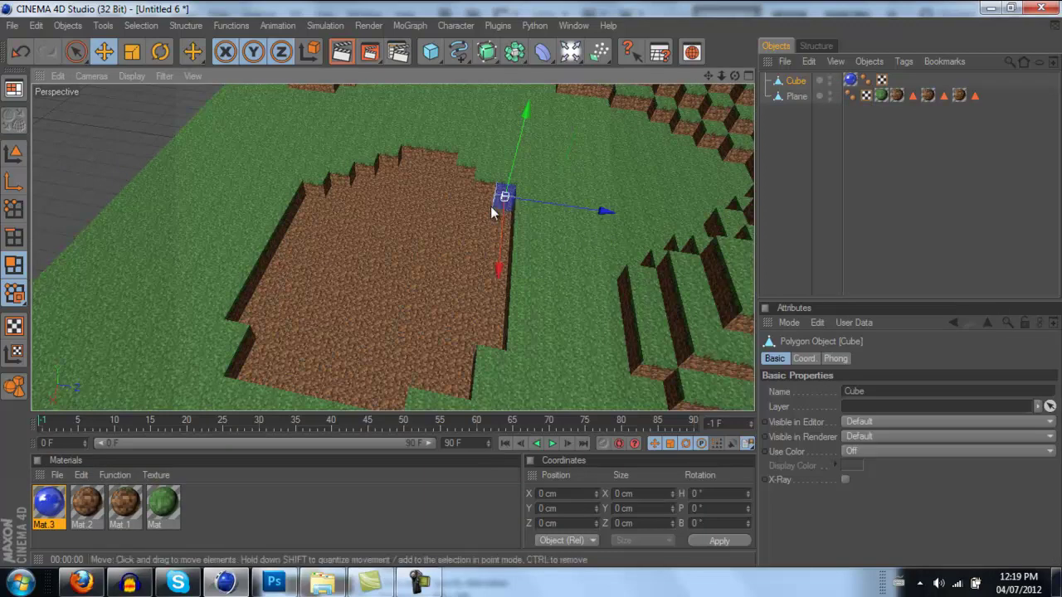
left_click_drag(494, 214, 531, 277)
left_click_drag(406, 396, 548, 302)
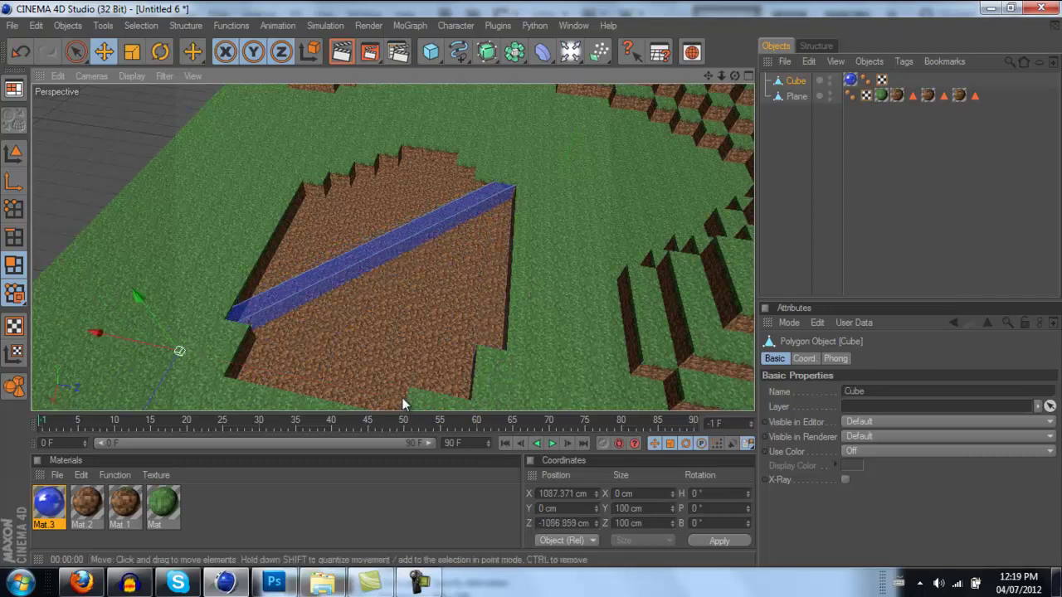
key("ctrl+z")
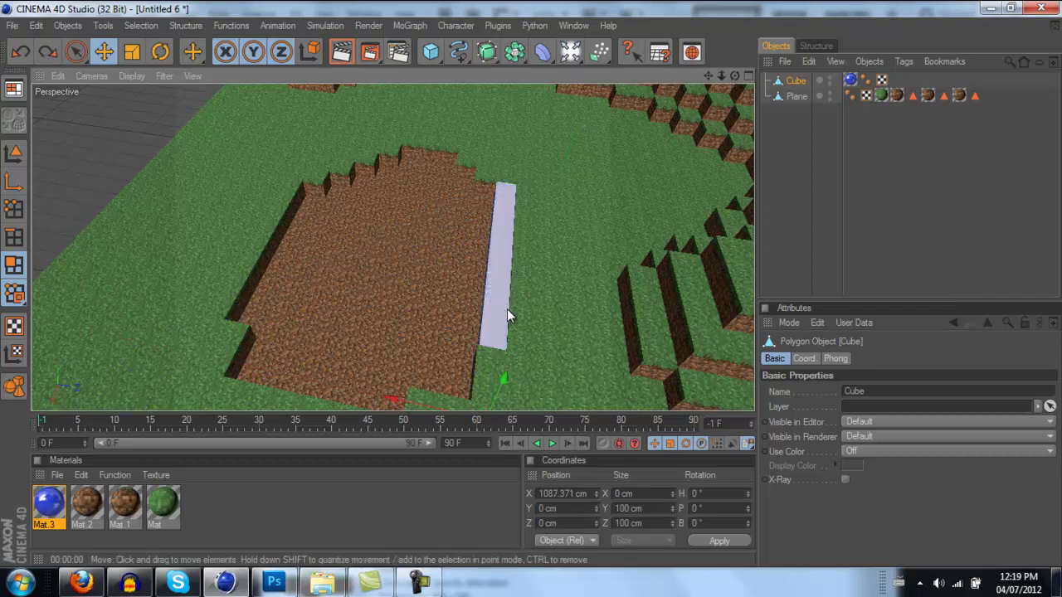
Step: Pull the water block's long inner side face across the pit's width to Z about -1137 cm
left_click_drag(591, 283, 415, 367, "alt")
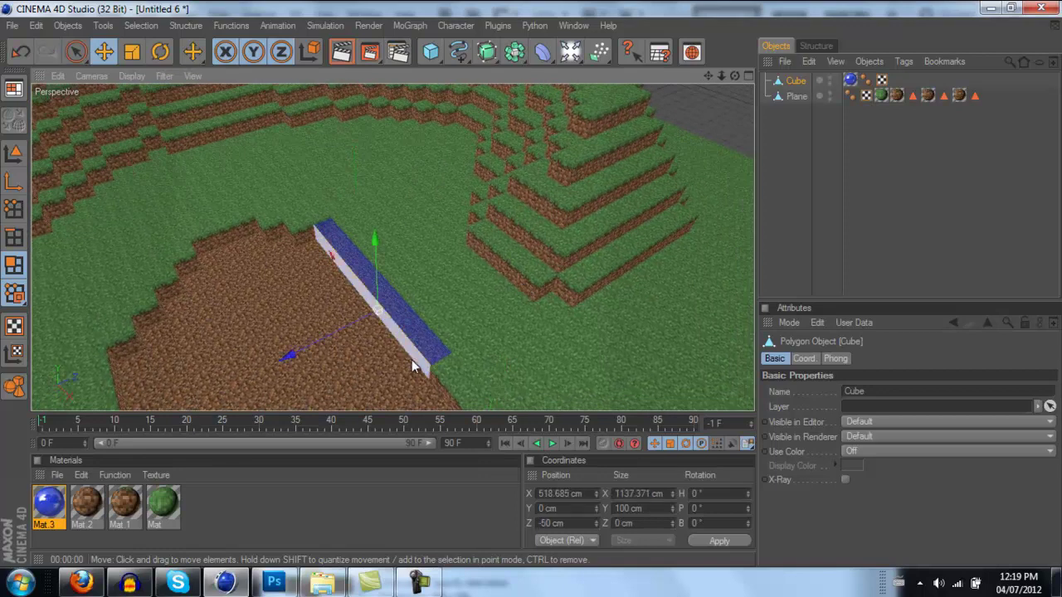
left_click(412, 358)
left_click_drag(331, 334, 533, 283)
left_click_drag(340, 214, 534, 289, "alt")
left_click_drag(406, 275, 521, 296, "alt")
left_click_drag(324, 314, 528, 297, "alt")
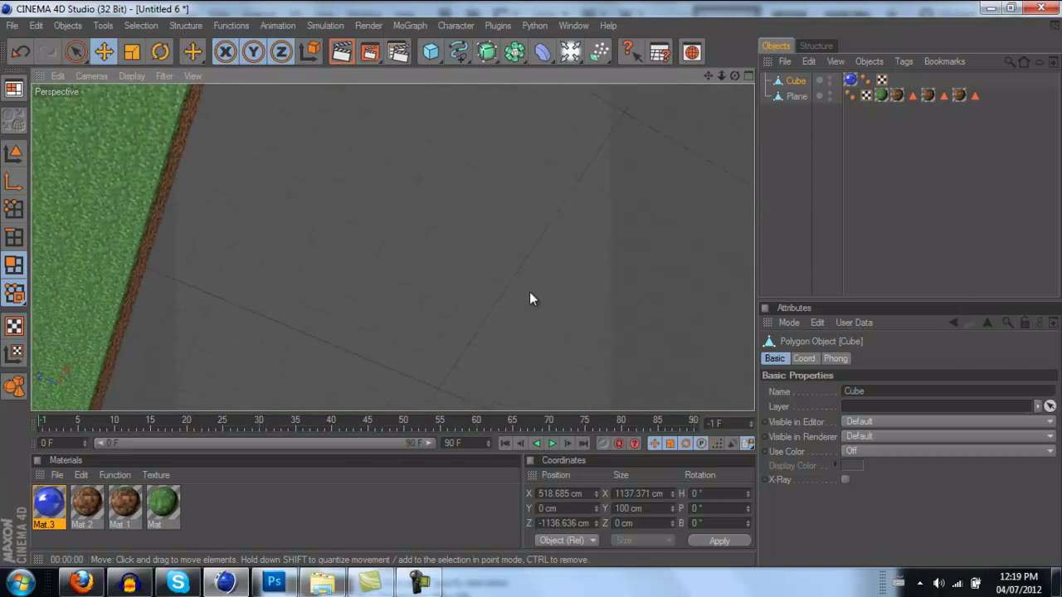
Step: Pull the water block's remaining end face outward to X about -341 cm so the block fills the rest of the pit's length
middle_click_drag(618, 268, 449, 332, "alt")
left_click_drag(379, 123, 528, 298)
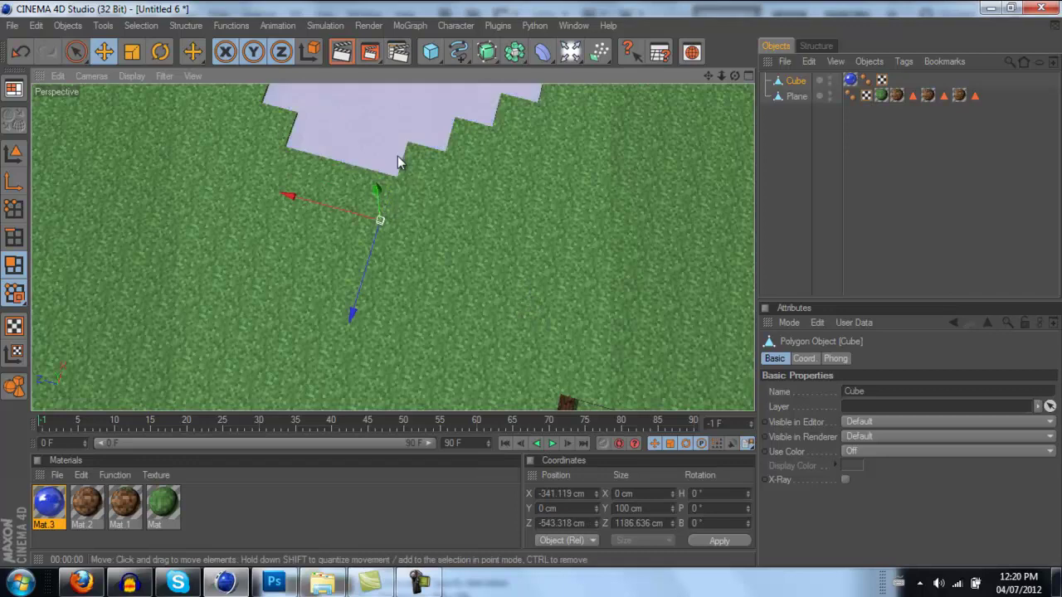
scroll(549, 208, "down", 5)
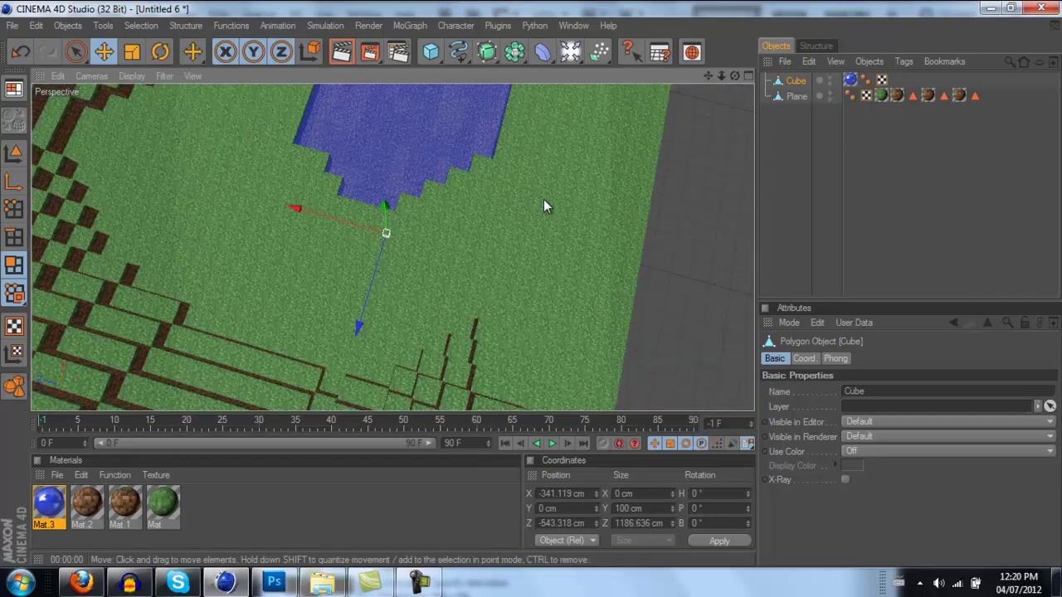
scroll(540, 192, "down", 4)
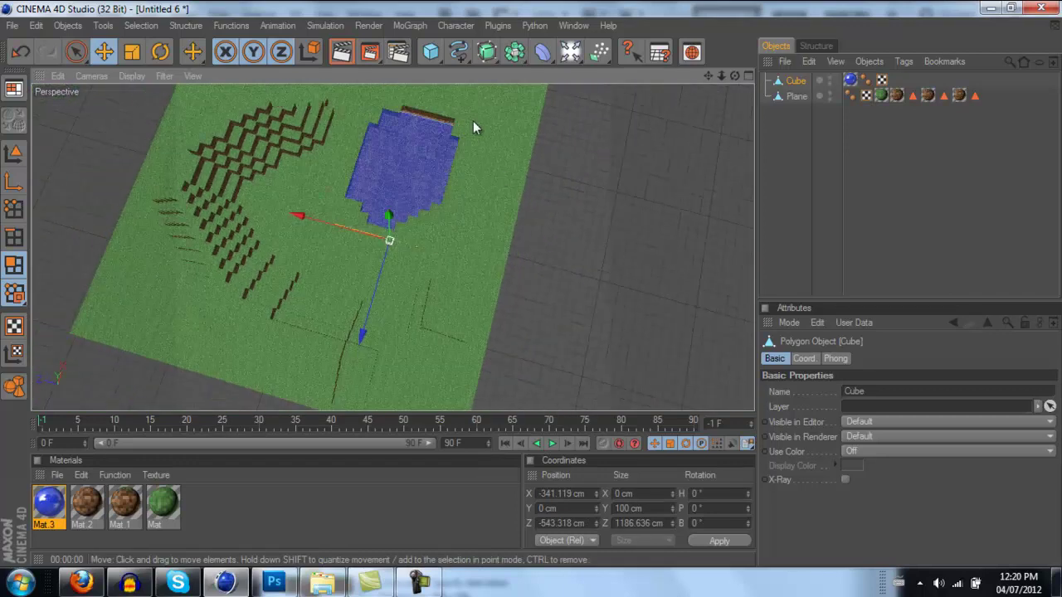
scroll(475, 120, "up", 8)
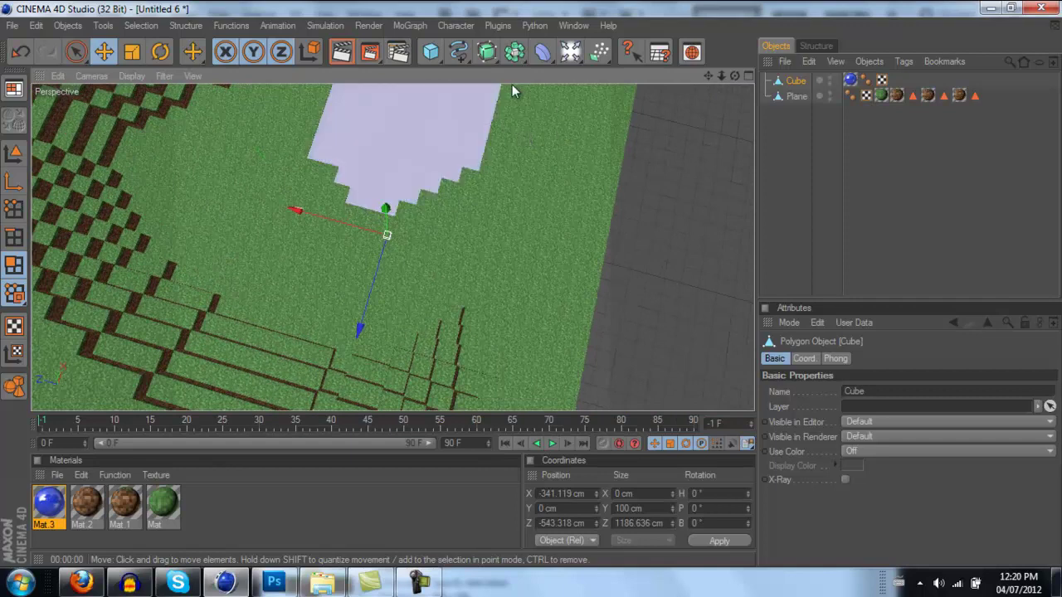
scroll(507, 107, "down", 5)
scroll(497, 112, "down", 3)
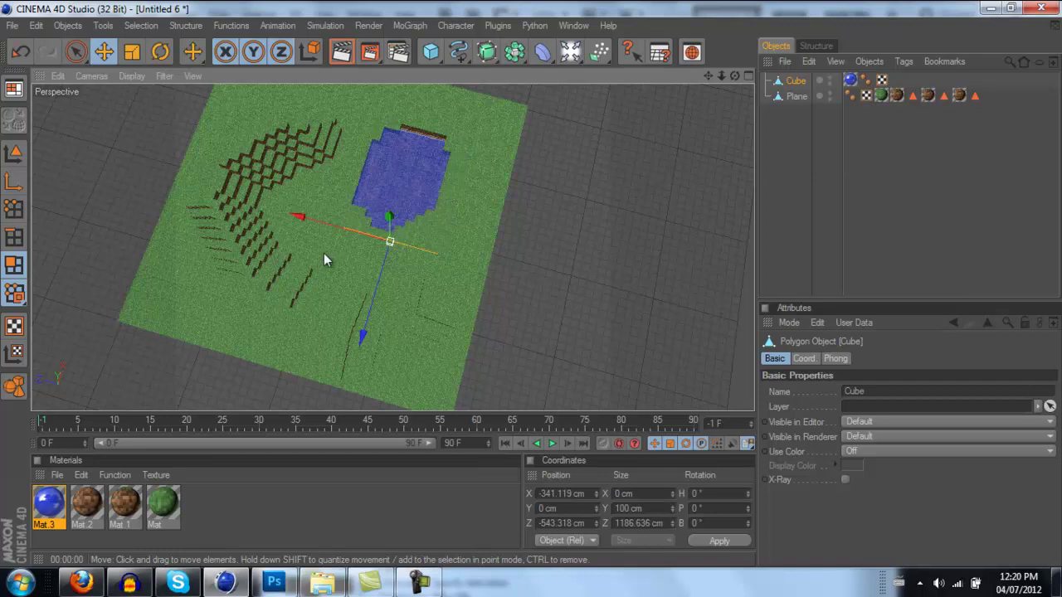
scroll(262, 247, "down", 2)
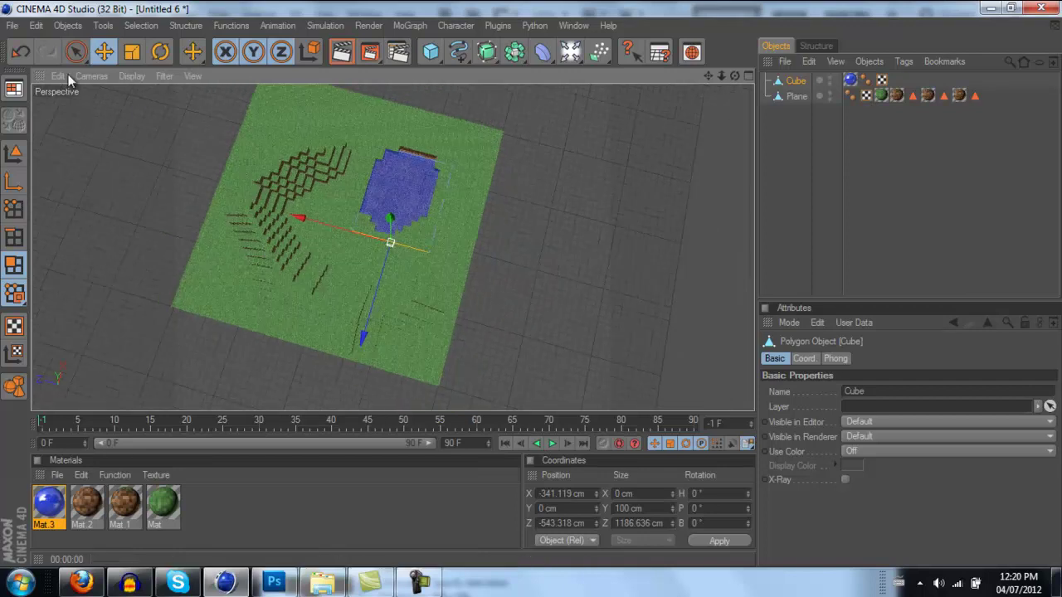
left_click(418, 584)
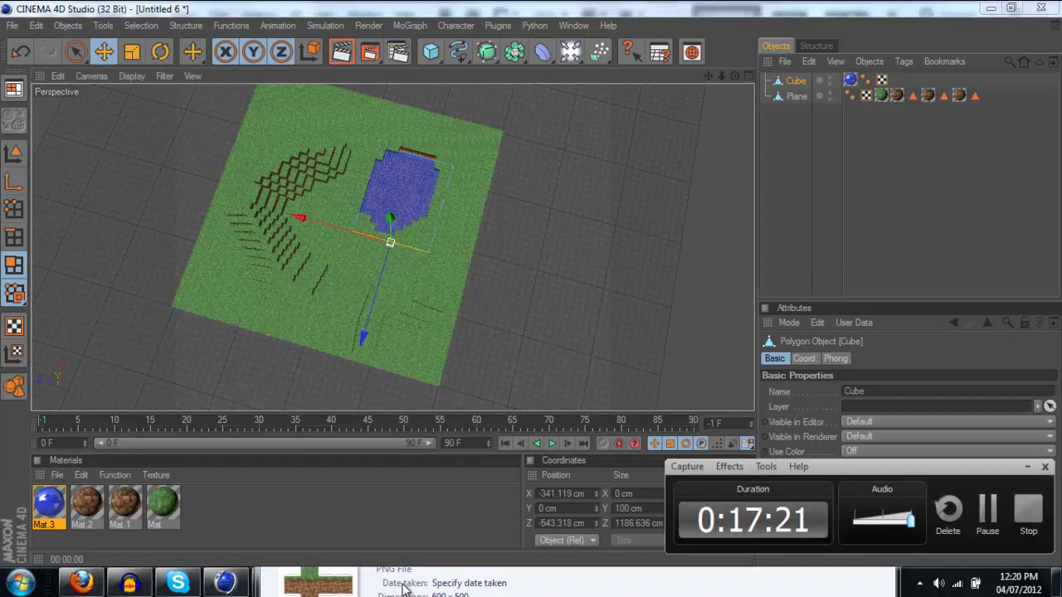
left_click(1027, 467)
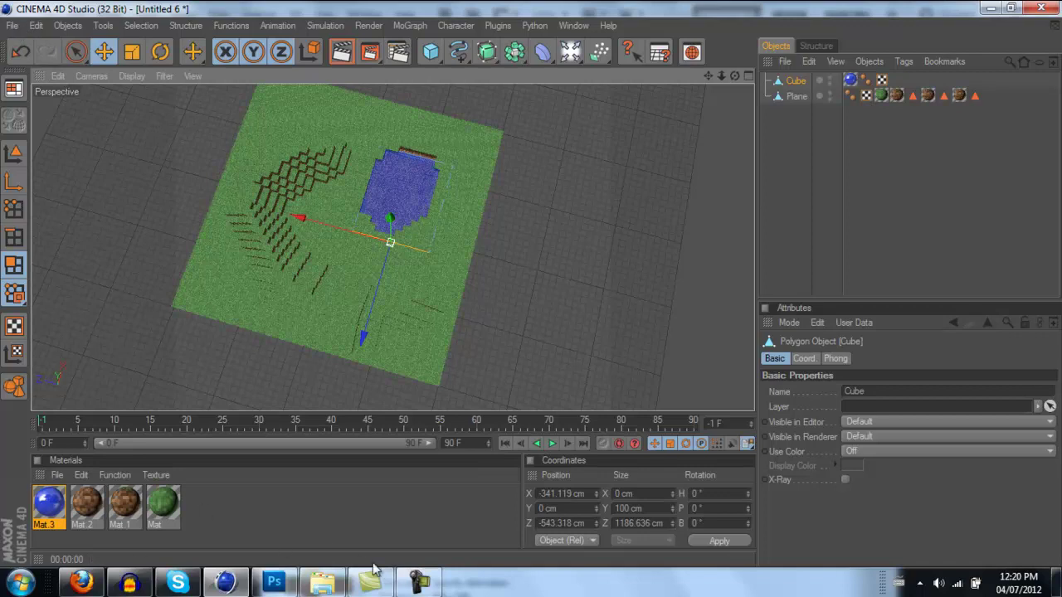
left_click(417, 583)
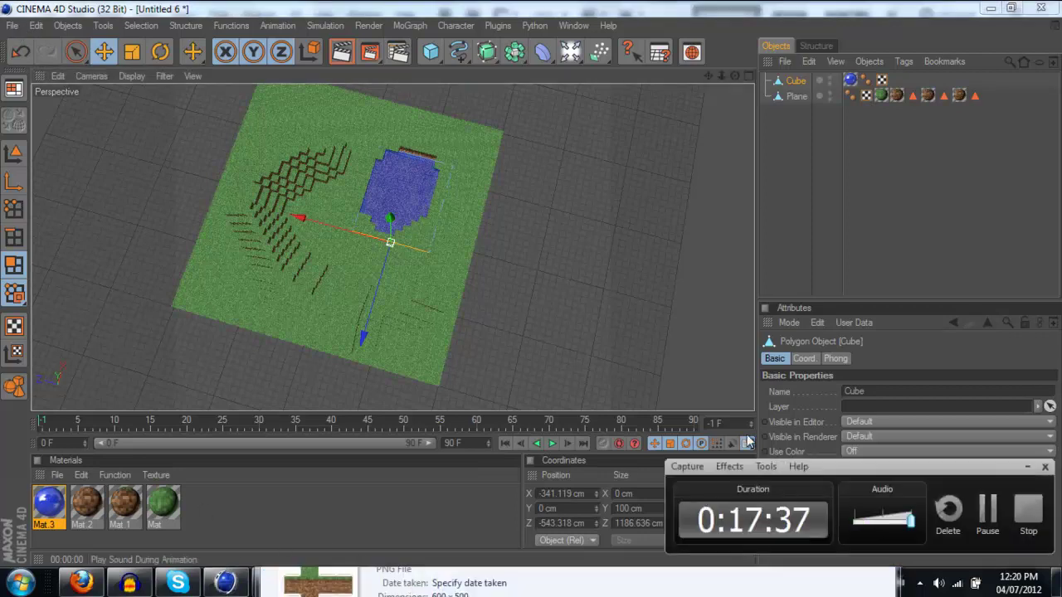
left_click(1039, 516)
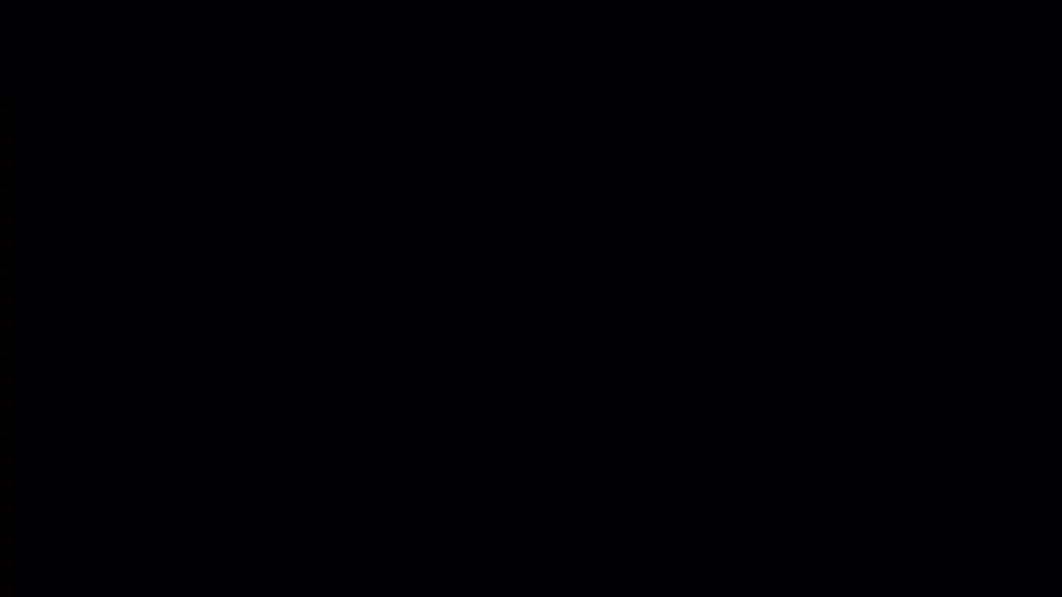